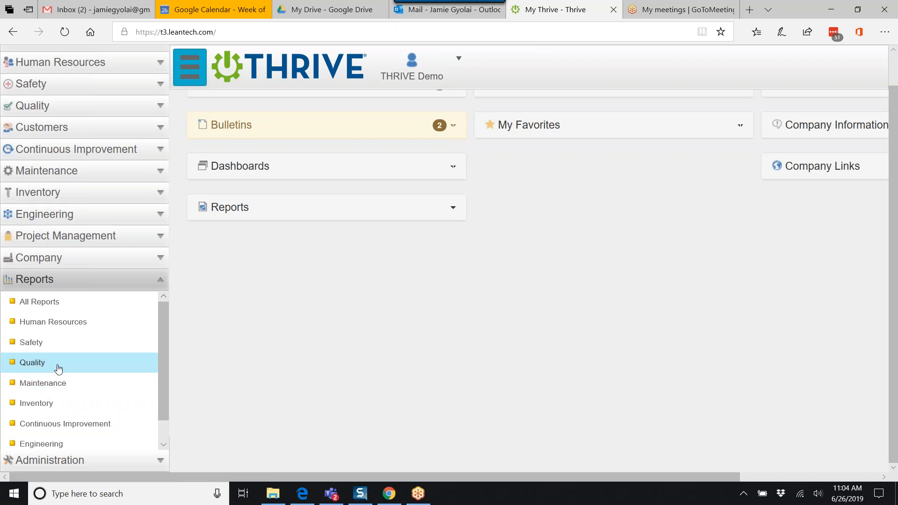
scroll(55, 368, down, 1)
click(71, 460)
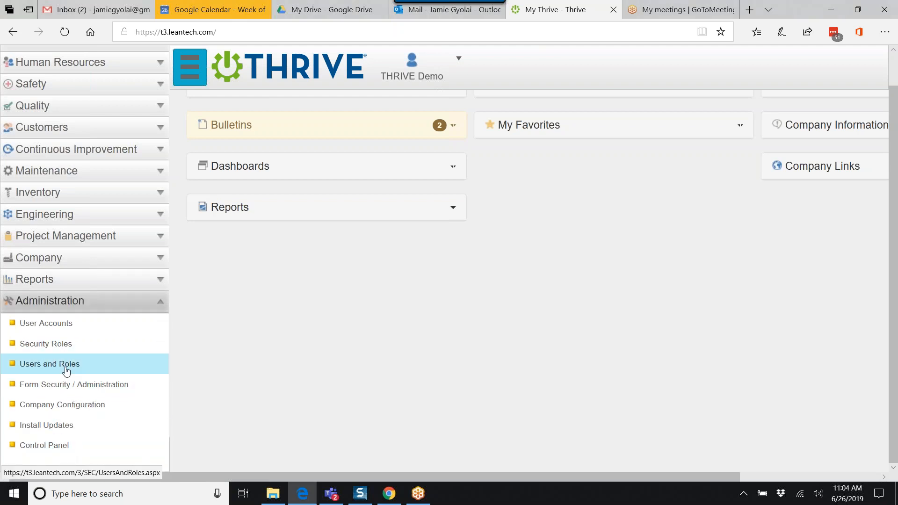
click(52, 284)
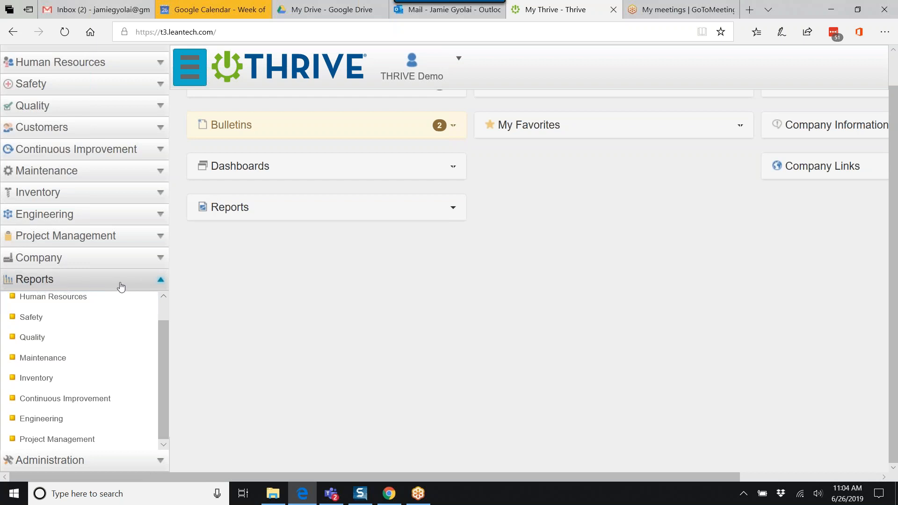
click(74, 462)
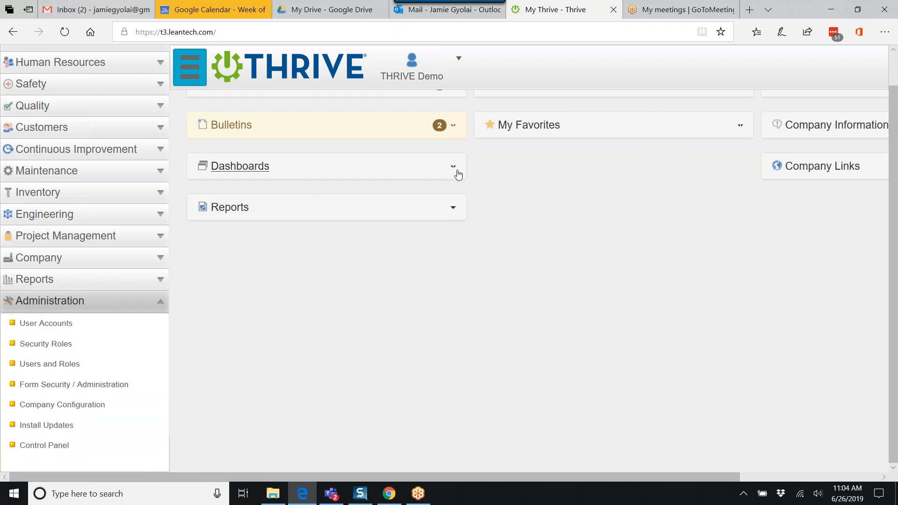
Step: Open the full Reports page from the home page's Reports section and expand the Continuous Improvement folder and its Audits subfolder
click(453, 209)
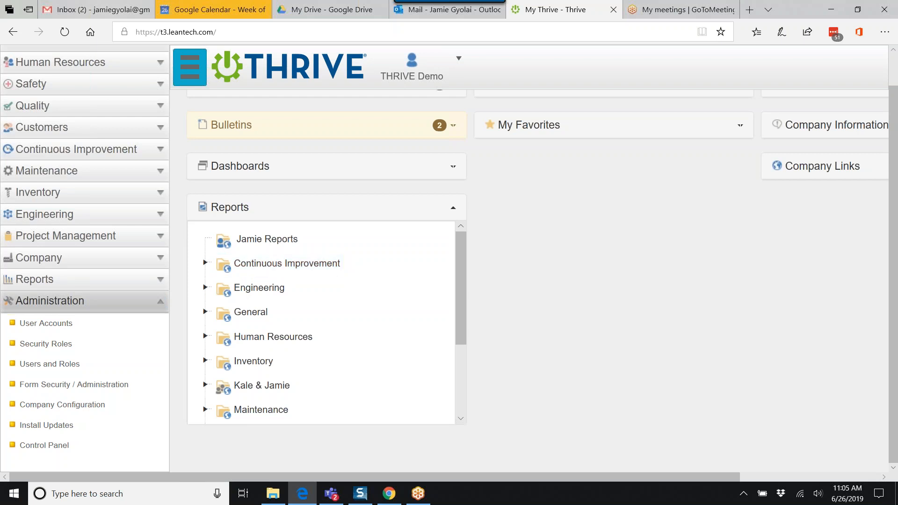
click(222, 206)
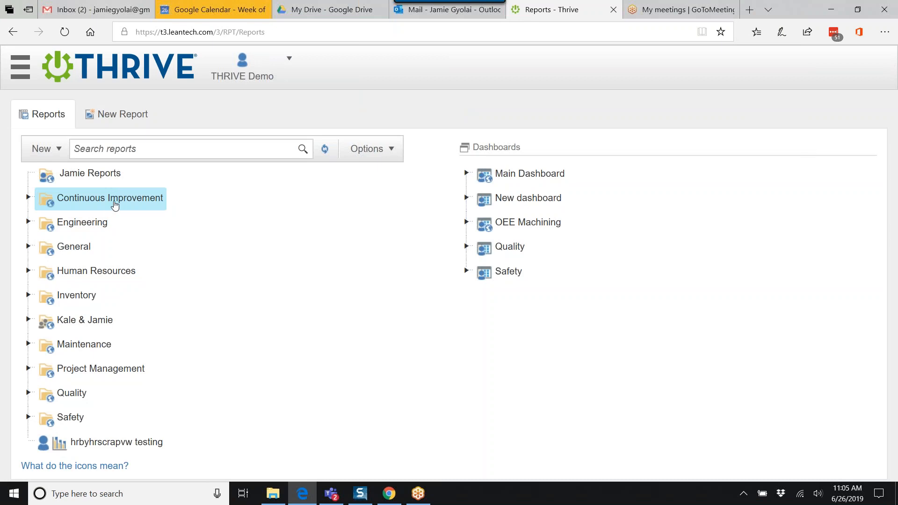
click(28, 197)
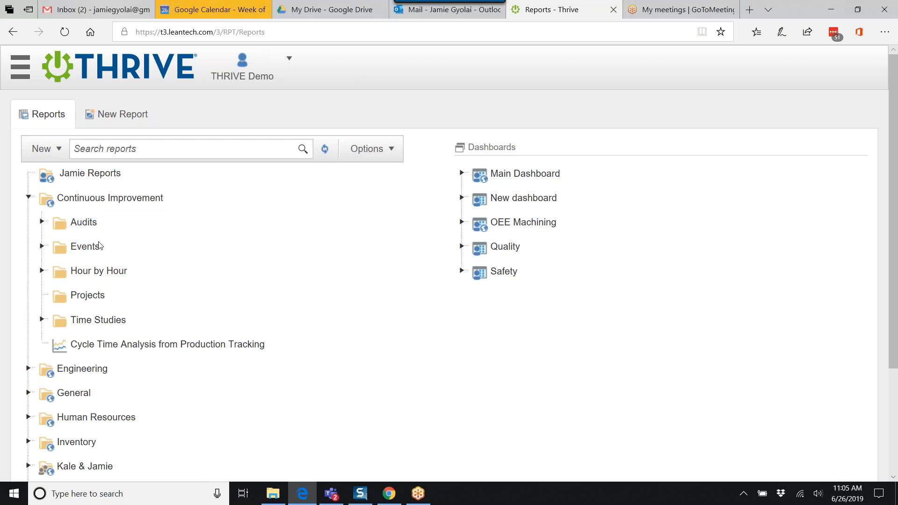
click(42, 223)
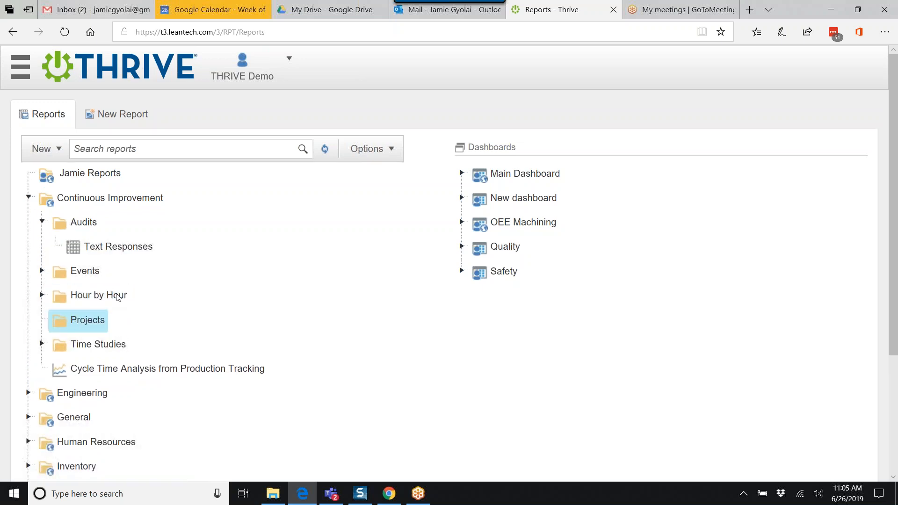
Step: Check the report list's display options and collapse the Audits subfolder under Continuous Improvement
click(391, 152)
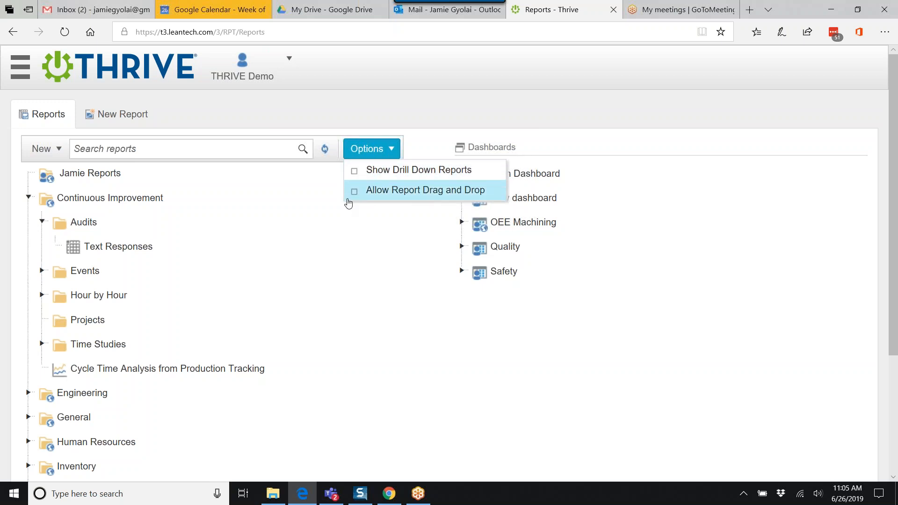
click(315, 305)
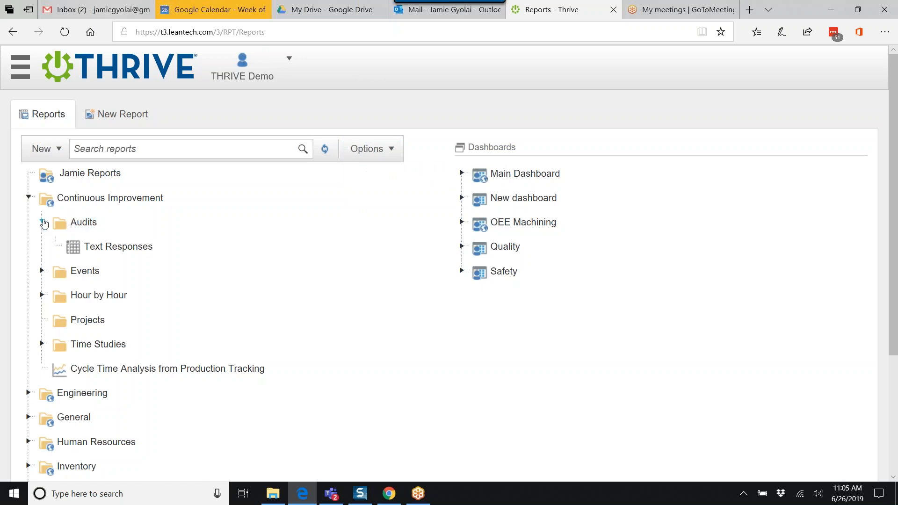
click(70, 223)
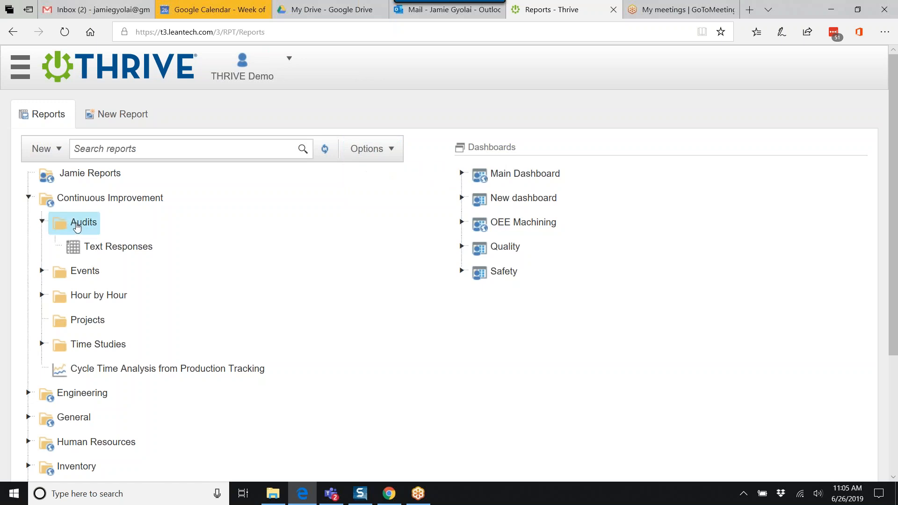
double_click(75, 224)
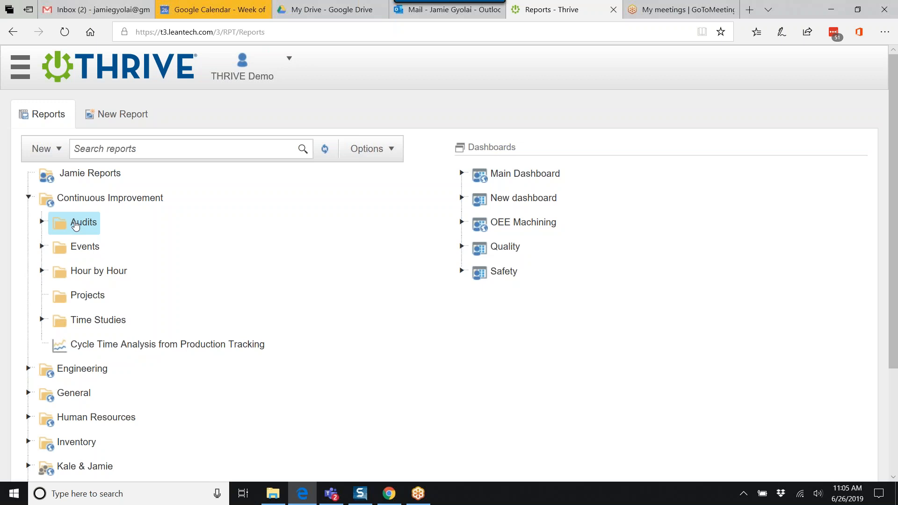
click(80, 201)
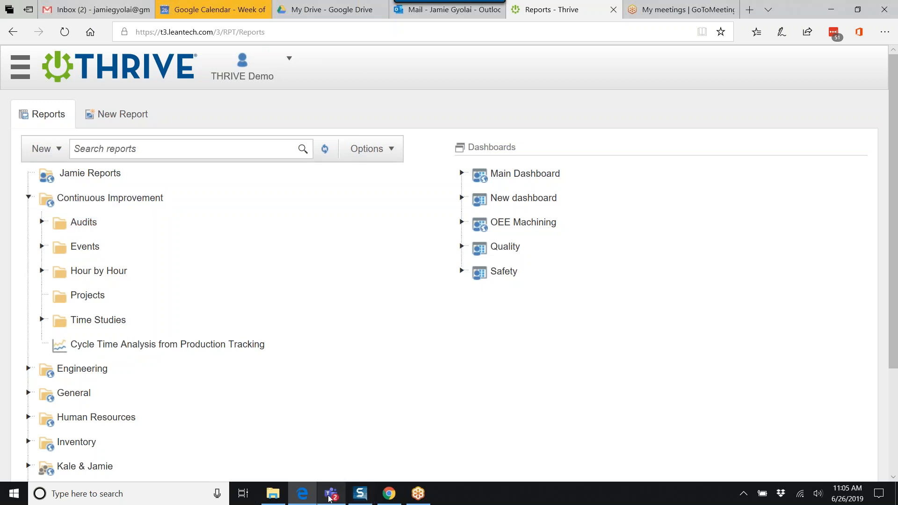
Step: Switch to the Chrome window and collapse the Maintenance report folder to examine the top-level folders available to that user
mouse_move(387, 494)
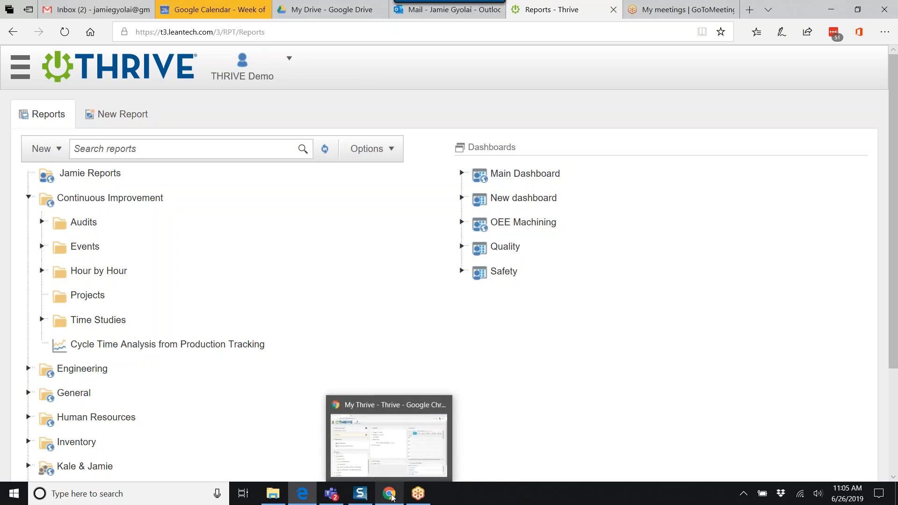
click(374, 463)
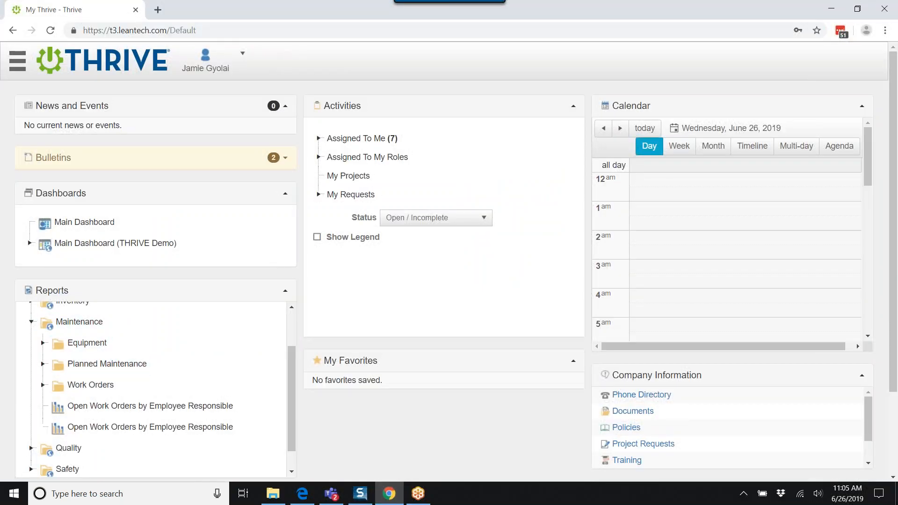
click(31, 322)
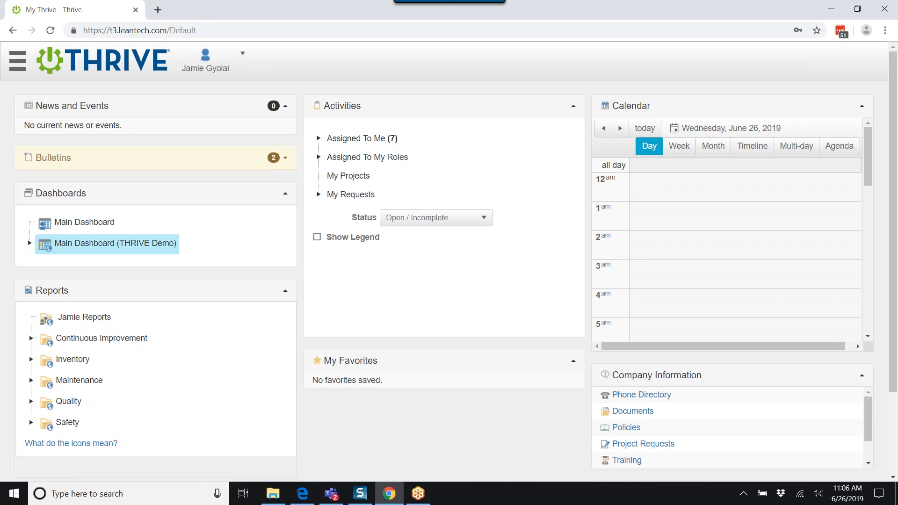
click(52, 290)
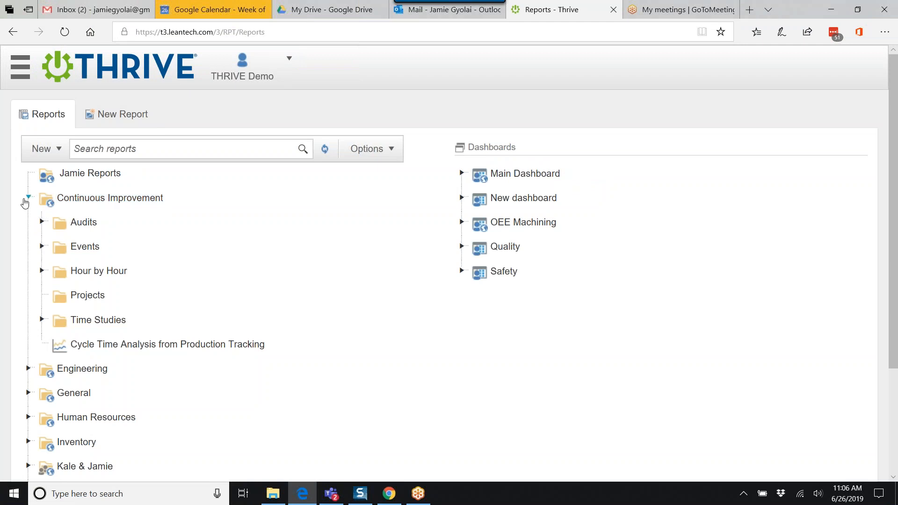
Step: Return to the Reports page in Edge, collapse Continuous Improvement, and open the sharing settings of the shared folder below Inventory
click(28, 198)
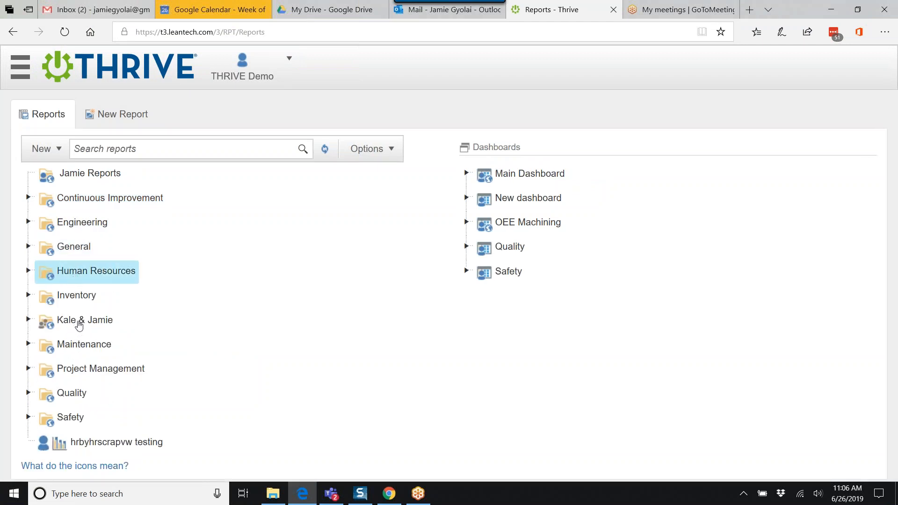
click(77, 326)
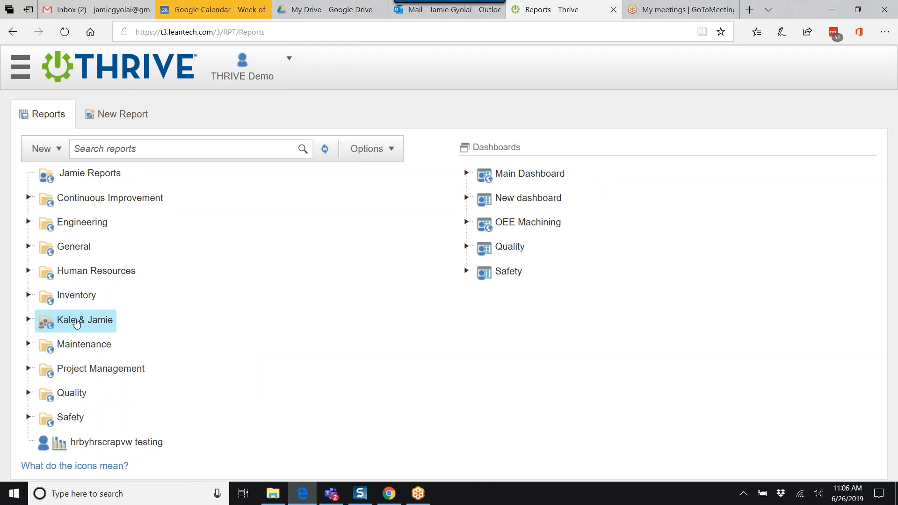
right_click(78, 323)
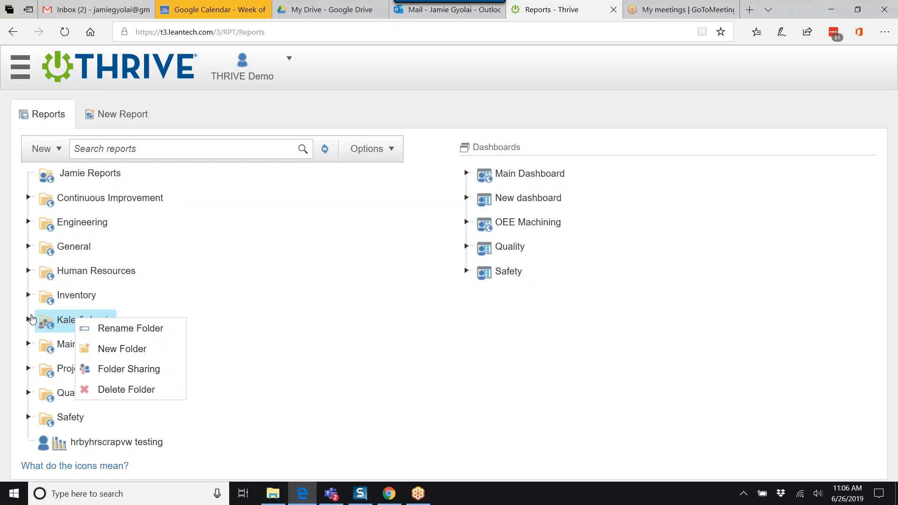
click(73, 324)
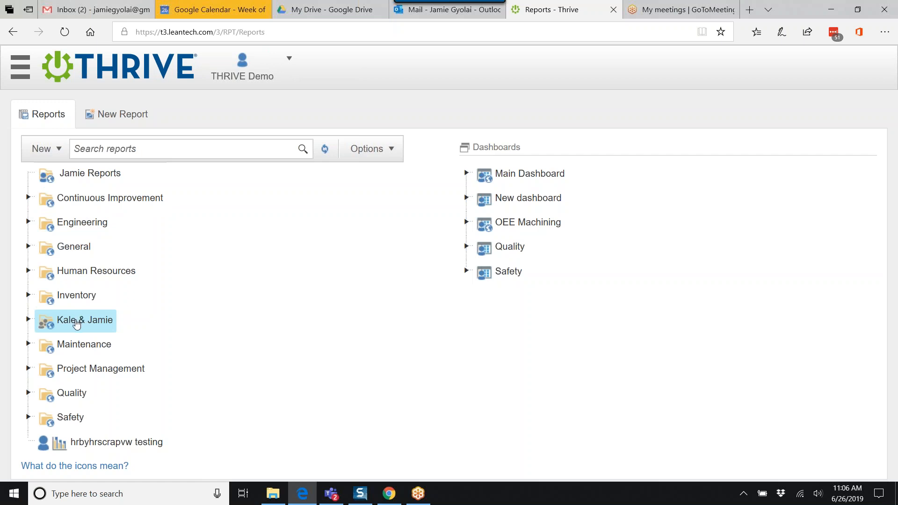
right_click(78, 325)
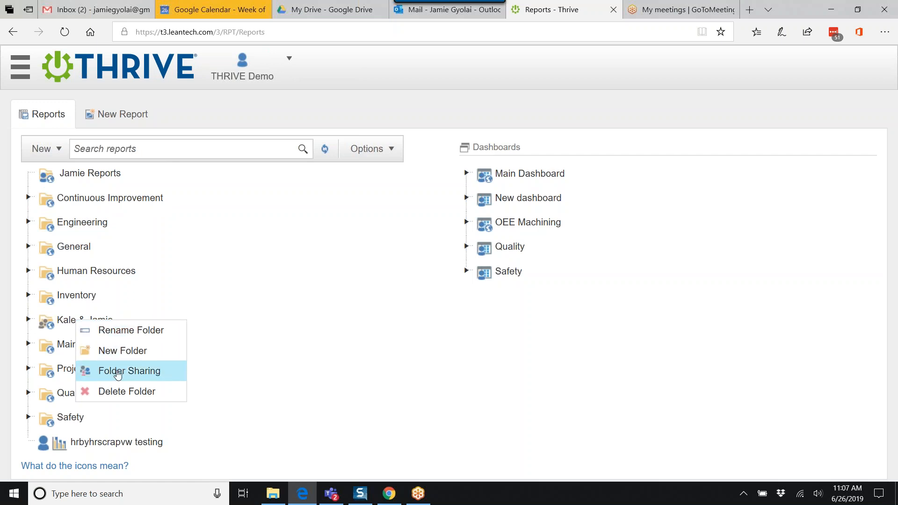
click(117, 372)
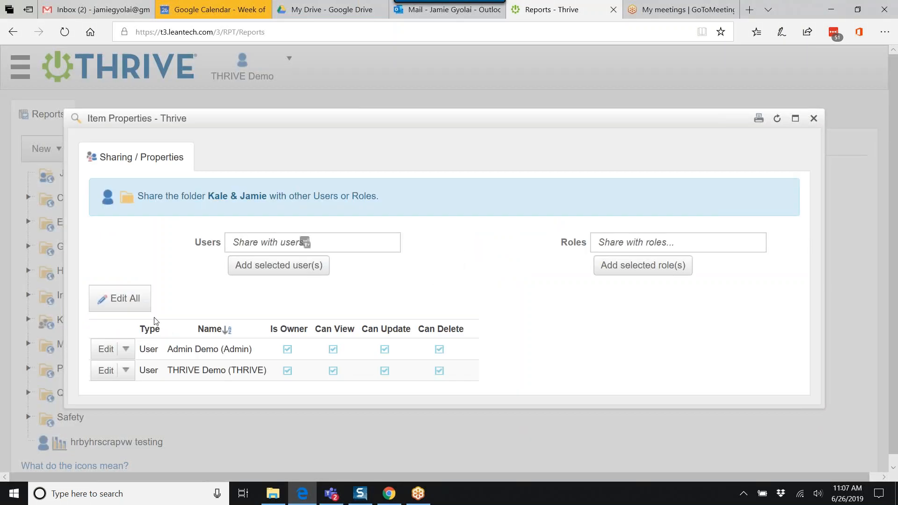
Step: Share the folder with one additional user, found by entering that user's first name
scroll(199, 295, down, 1)
click(266, 233)
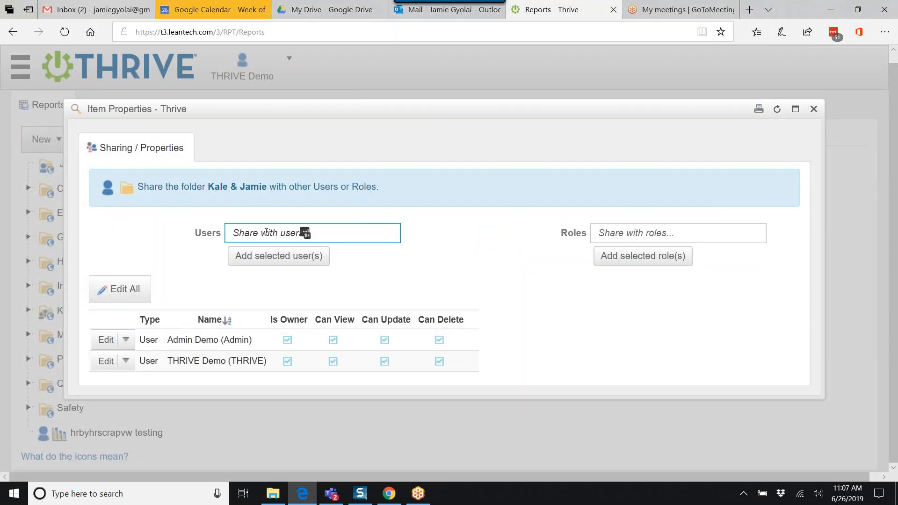
click(621, 232)
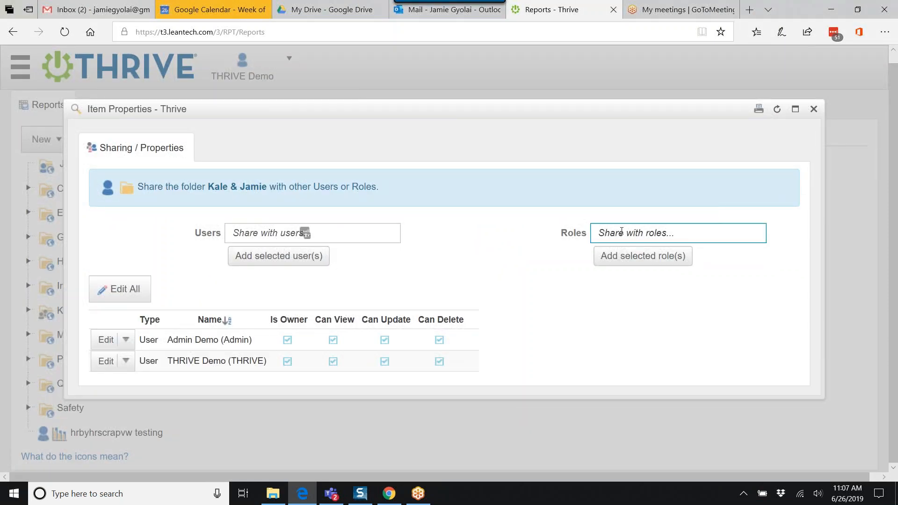
click(230, 236)
click(620, 230)
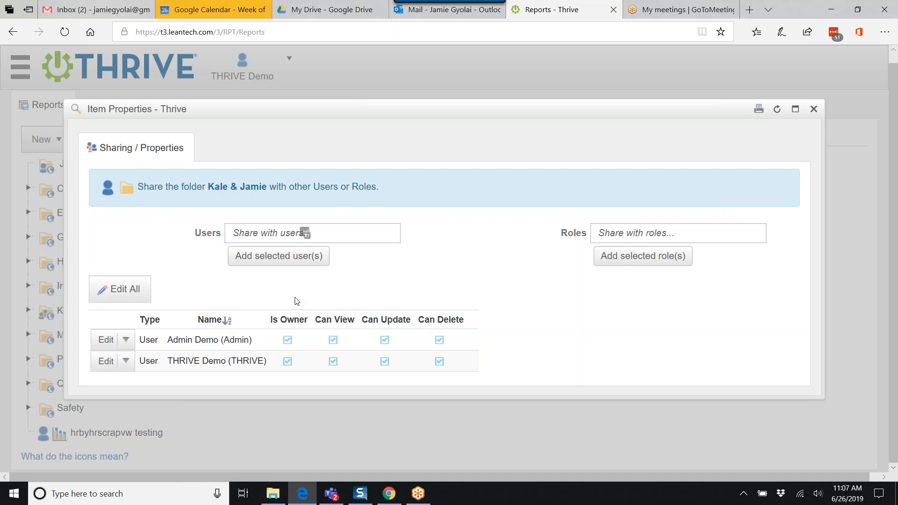
click(348, 228)
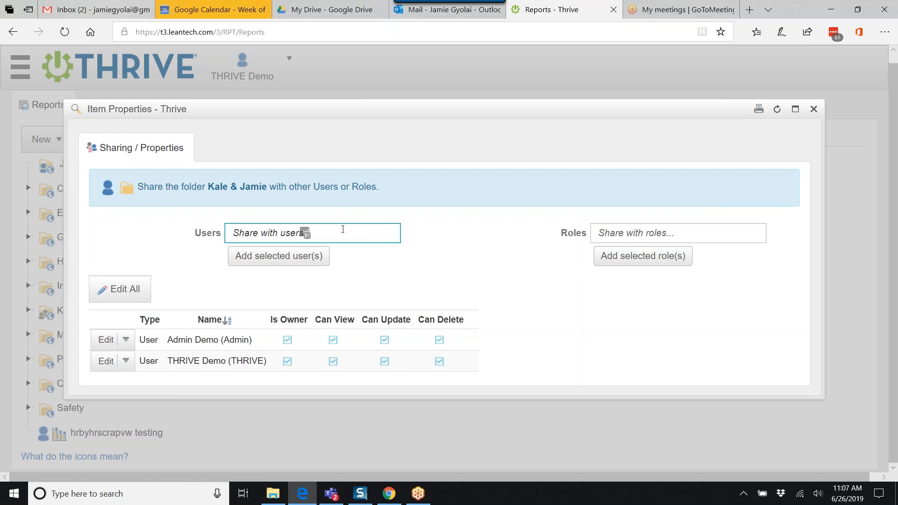
text(jamie)
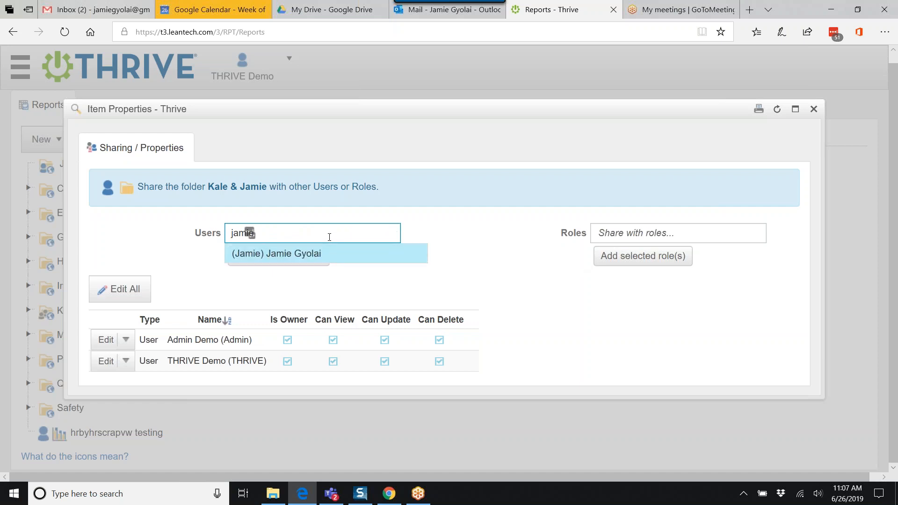
click(292, 253)
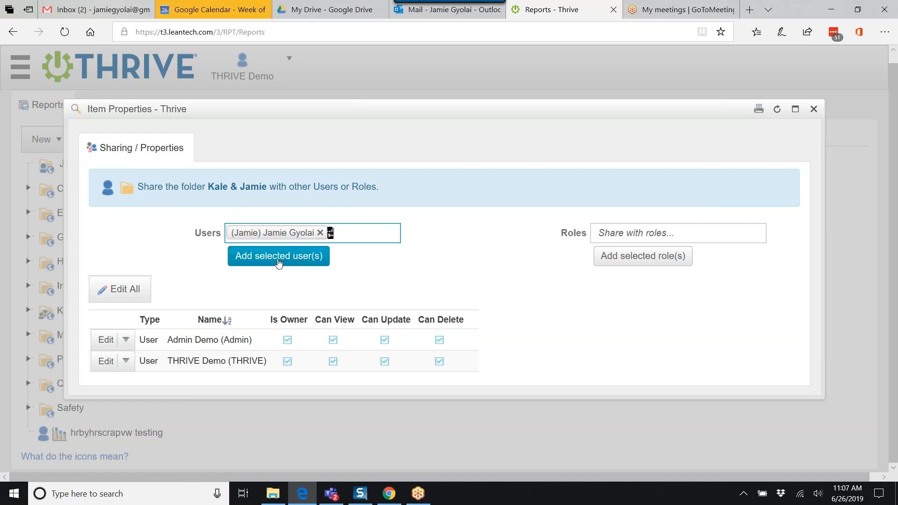
click(279, 257)
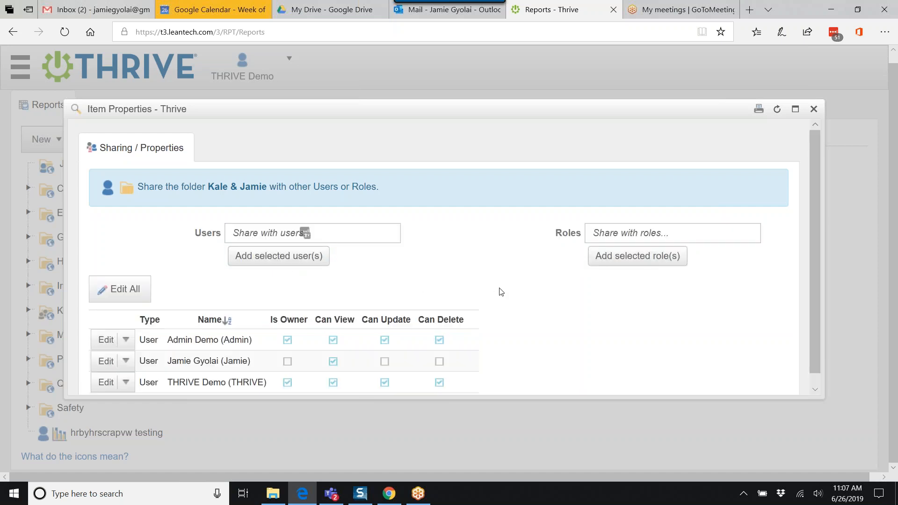
Step: Check the actions available for the newly added user's permissions and close the folder's sharing settings
scroll(499, 292, down, 1)
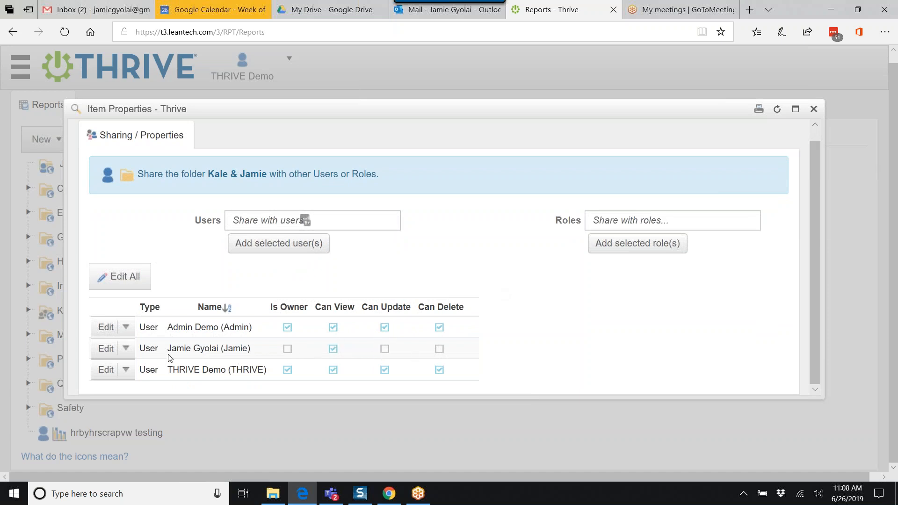
click(125, 349)
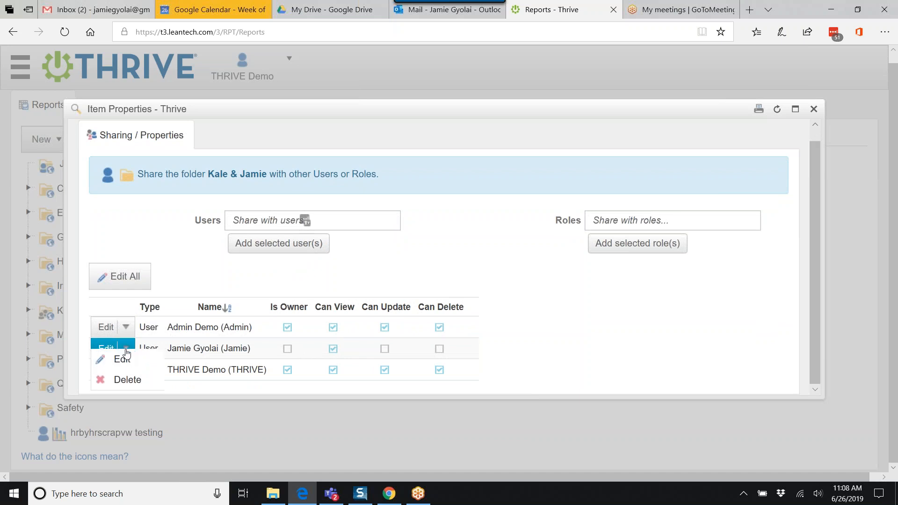
click(167, 279)
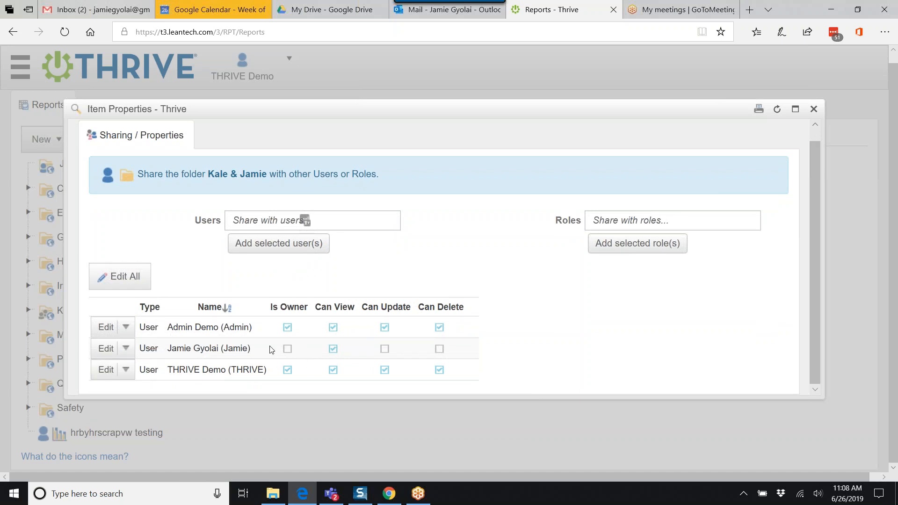
click(879, 23)
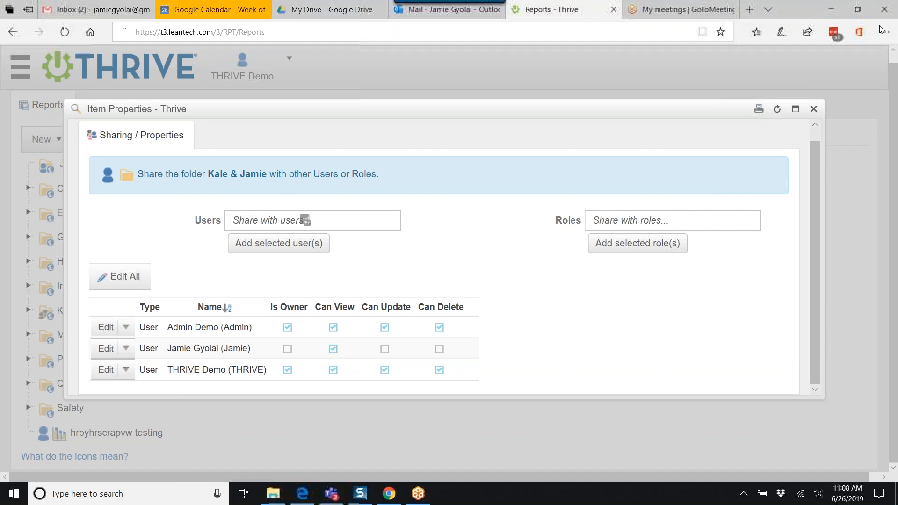
click(814, 110)
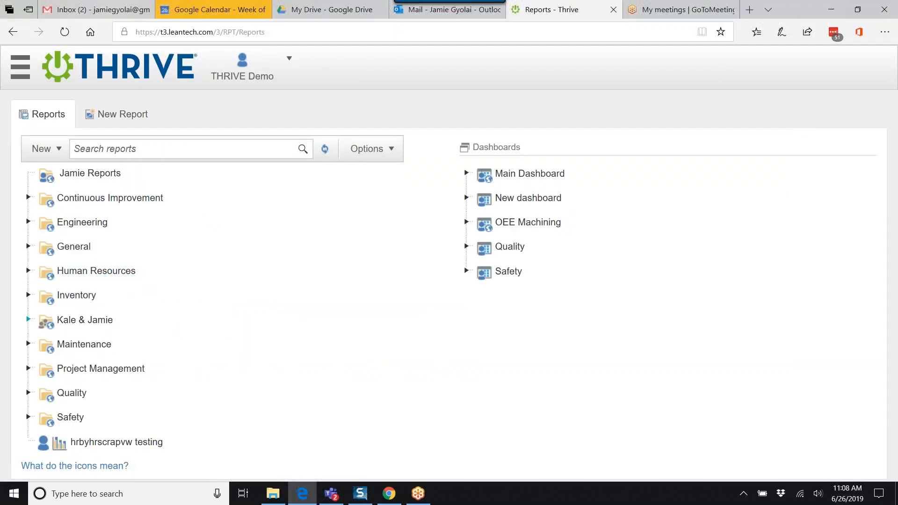
Step: Open the General CI Projects by Category report in the shared folder's Continuous Improvement Projects subfolder and check which dashboards it can be added to
click(28, 321)
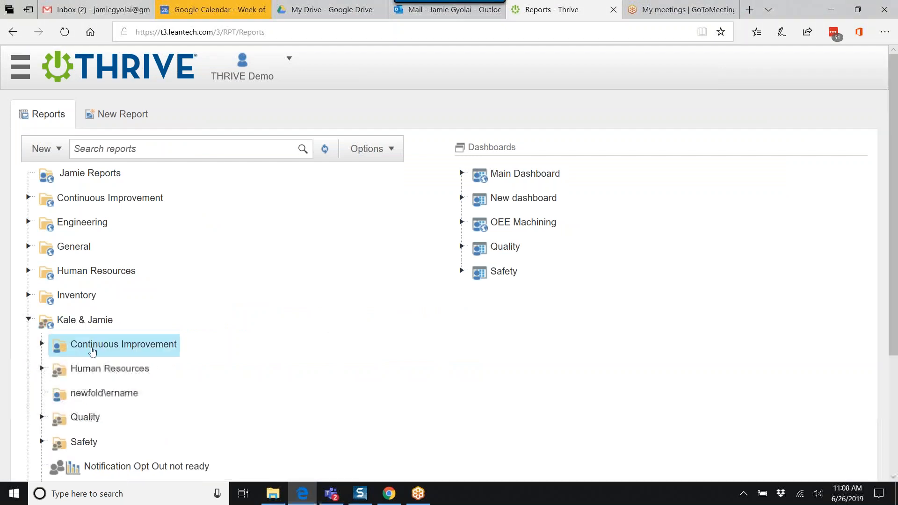
click(41, 345)
click(55, 416)
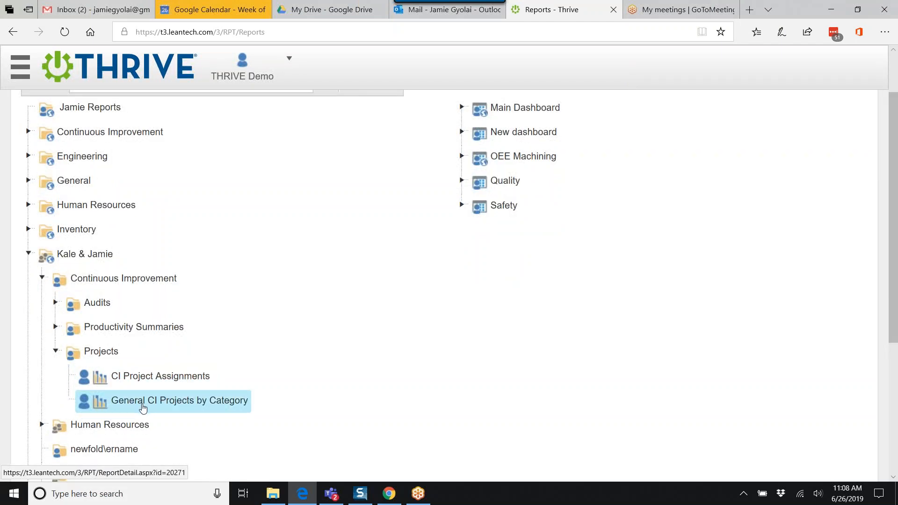
click(144, 405)
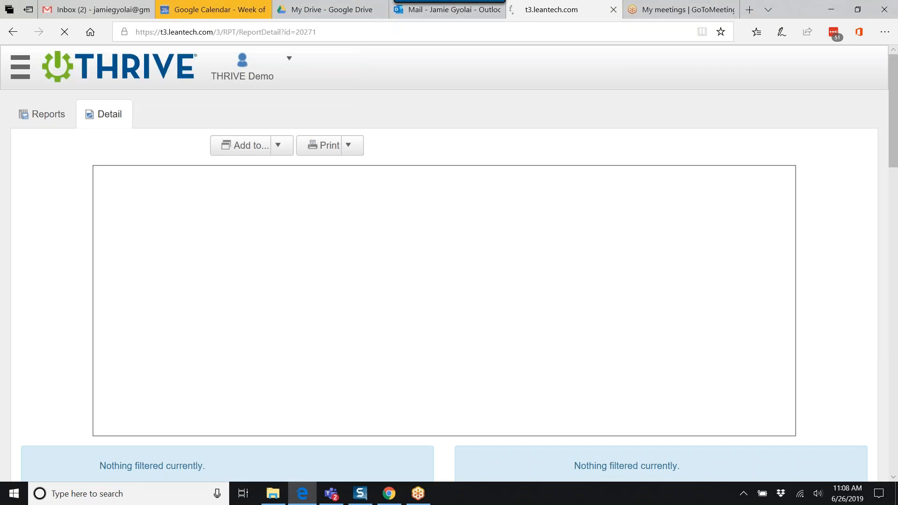
click(279, 147)
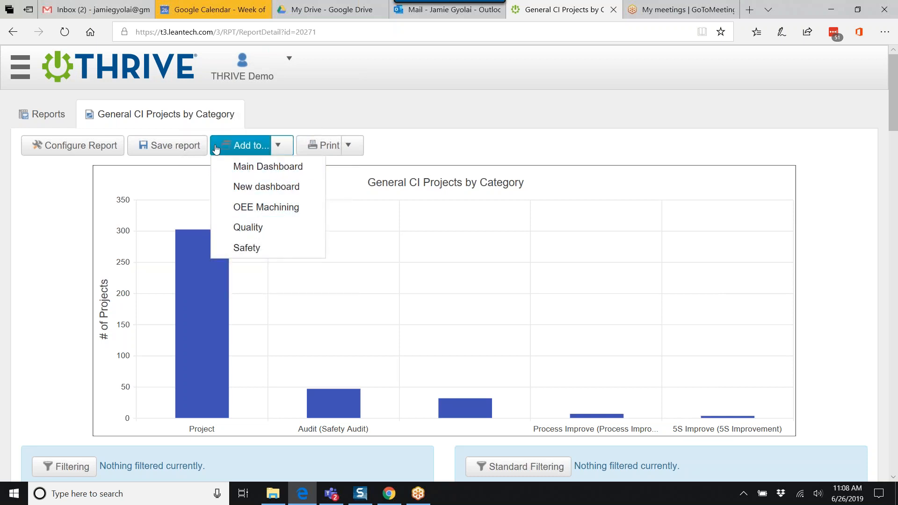
Step: Open the report's configuration, examine its permissions for sharing with users or roles, and close the sharing settings
click(93, 147)
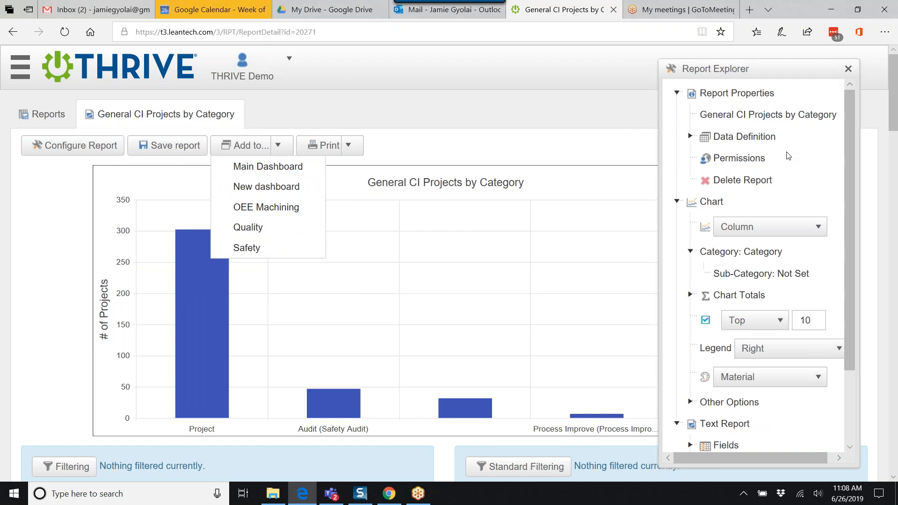
click(746, 162)
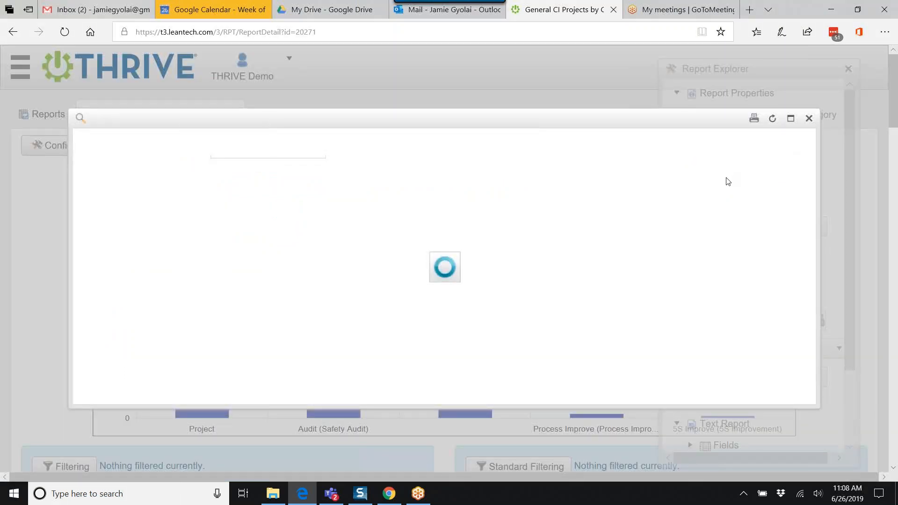
click(243, 246)
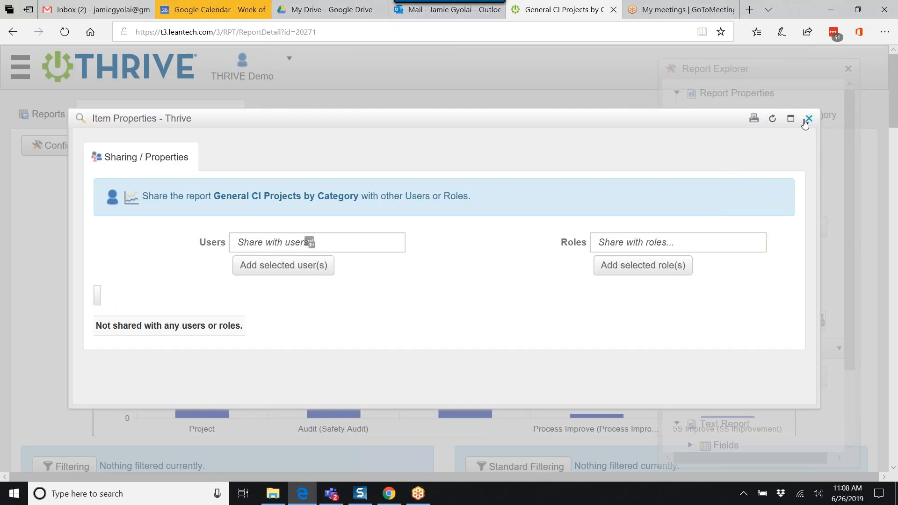
click(809, 118)
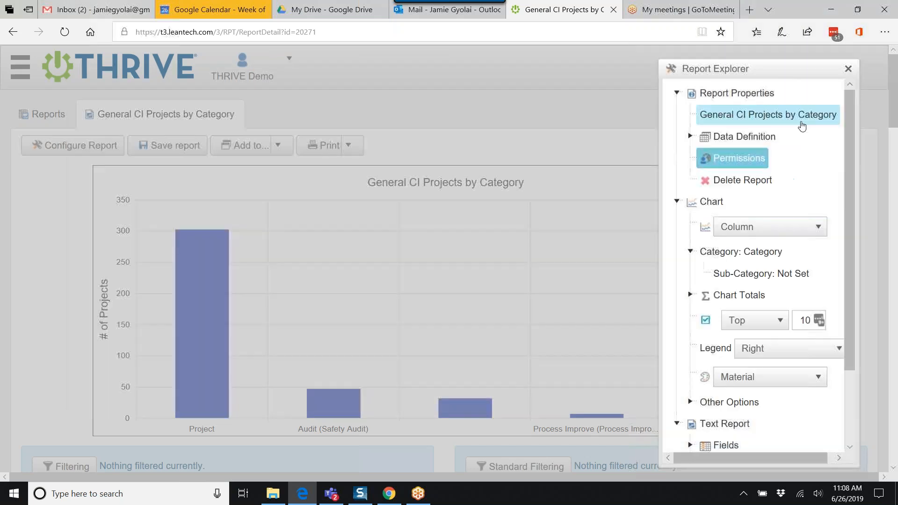
Step: Return to the report folders, look inside the shared folder below Inventory, and check the actions available for Continuous Improvement
click(48, 115)
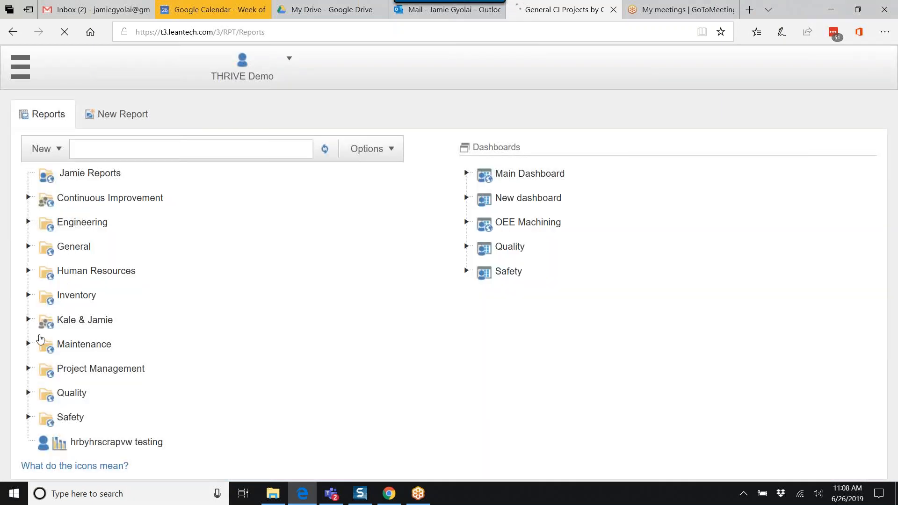
click(28, 320)
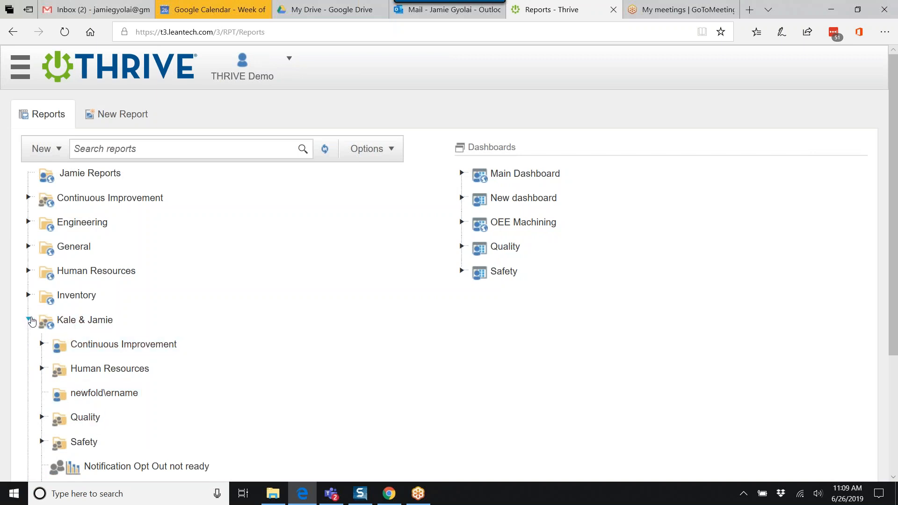
click(29, 319)
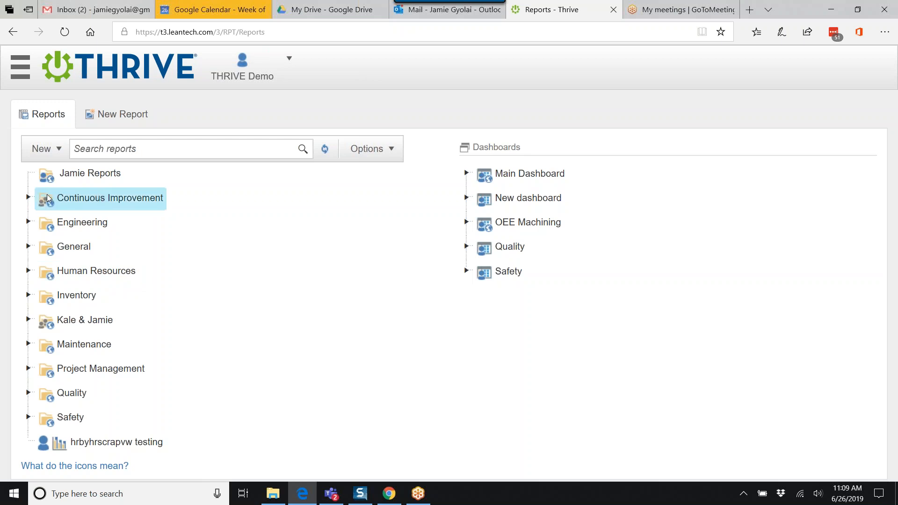
right_click(100, 195)
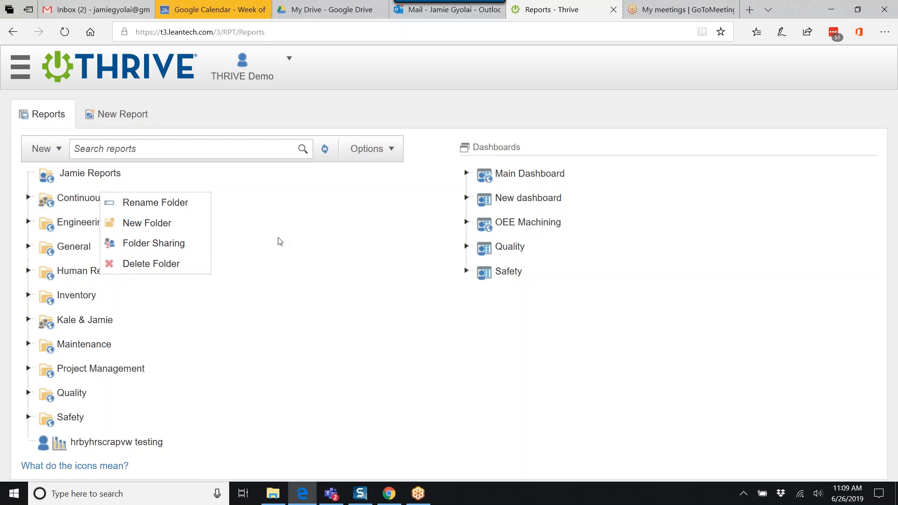
click(287, 199)
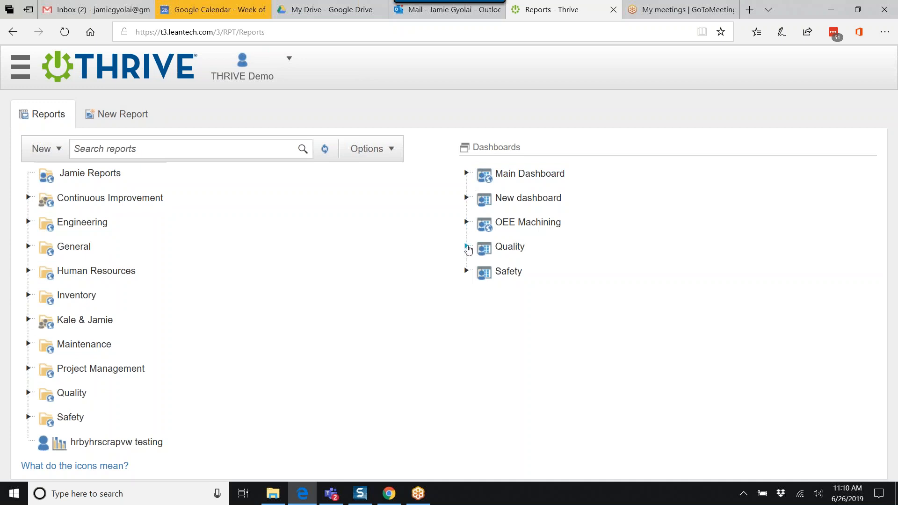
Step: Expand the Quality dashboard to see its reports, then examine its sharing settings and close them
click(467, 247)
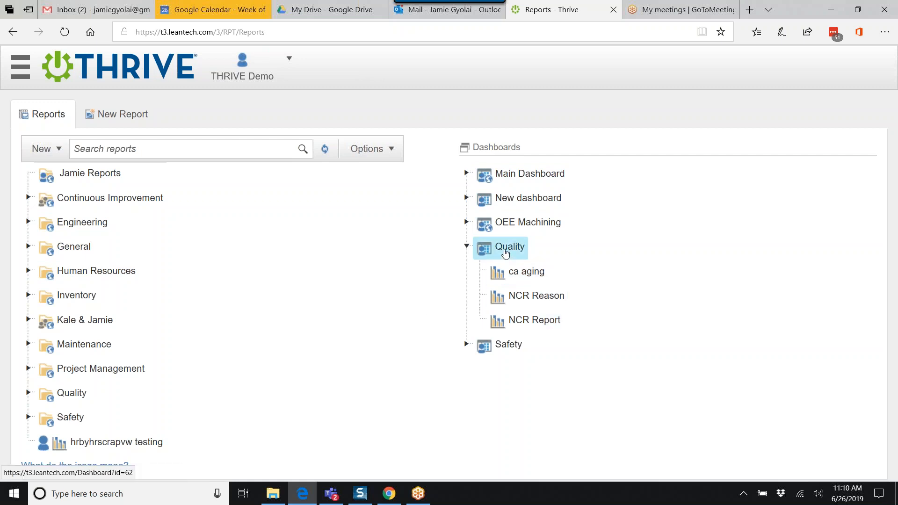
click(505, 253)
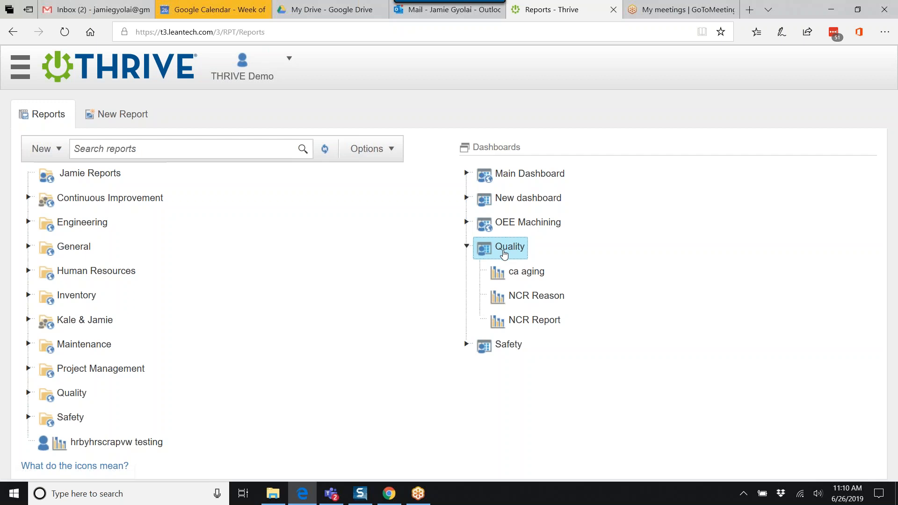
right_click(505, 252)
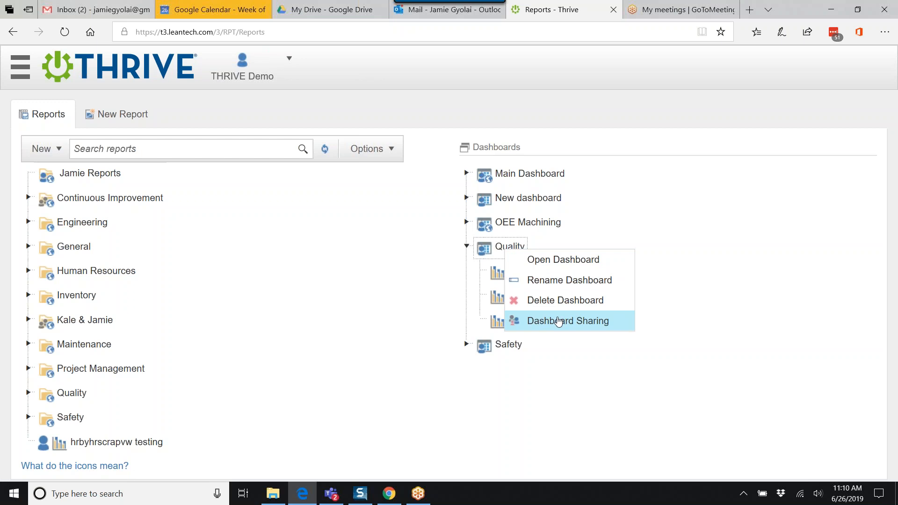
click(558, 321)
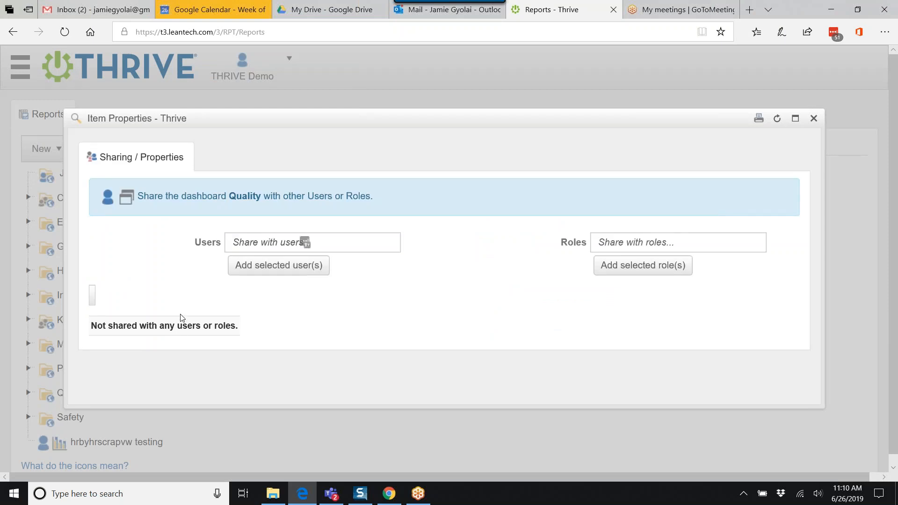
click(813, 121)
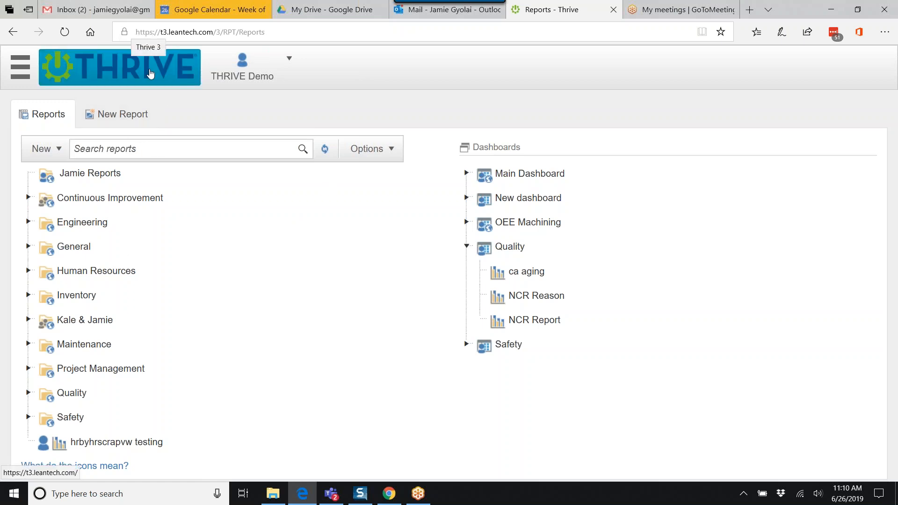
Step: Go to the THRIVE home page and examine the Dashboards and Reports sections, leaving both collapsed
click(150, 74)
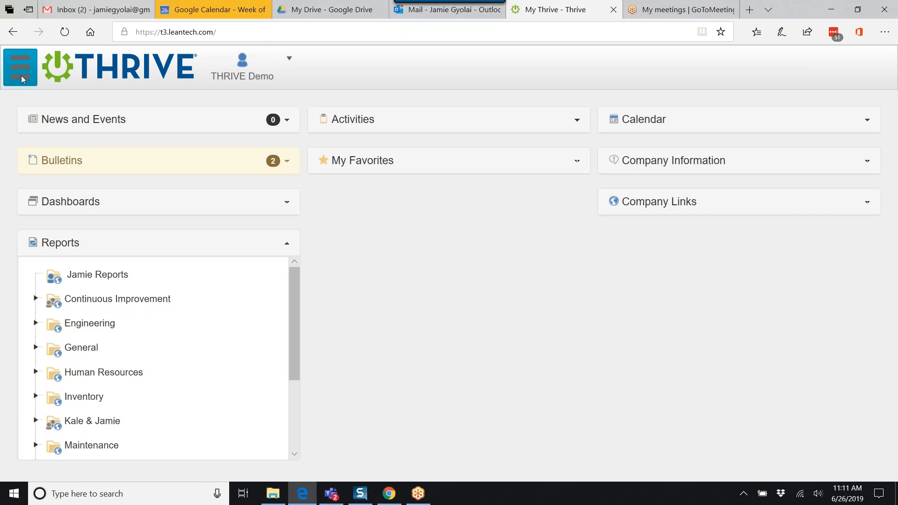
click(281, 254)
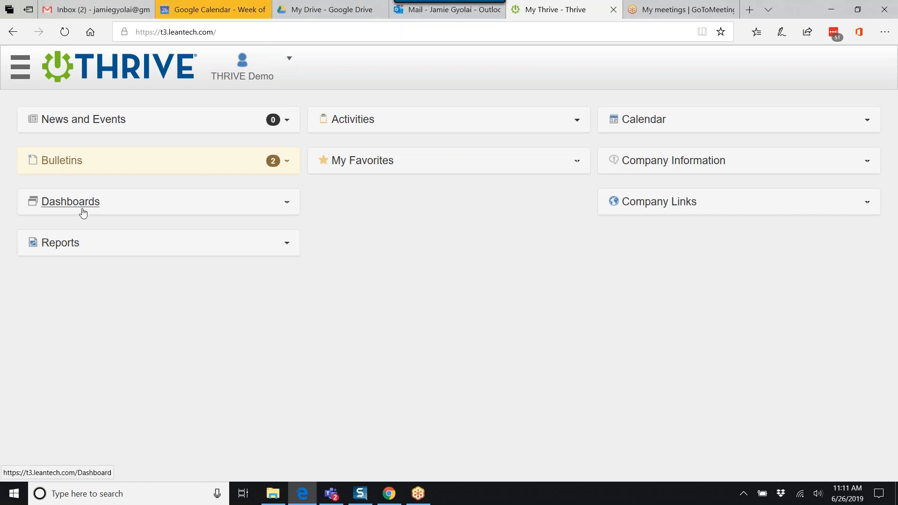
click(287, 205)
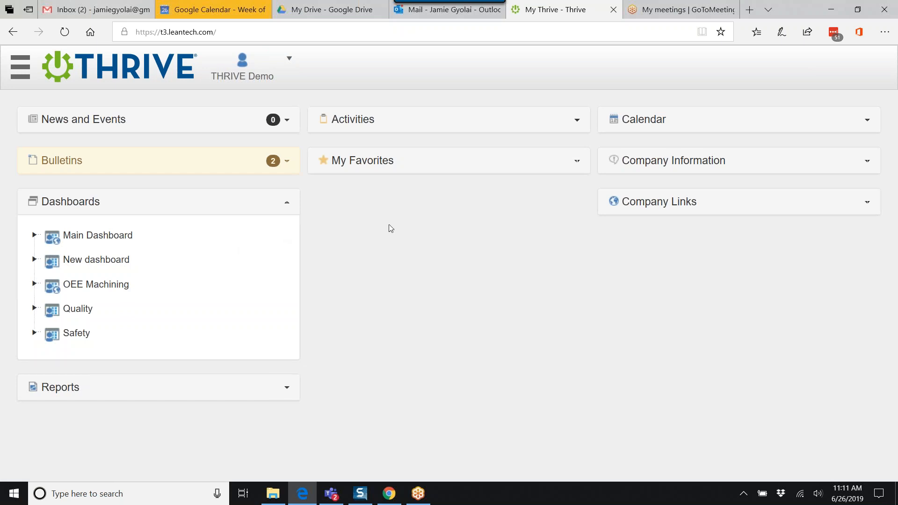
click(287, 203)
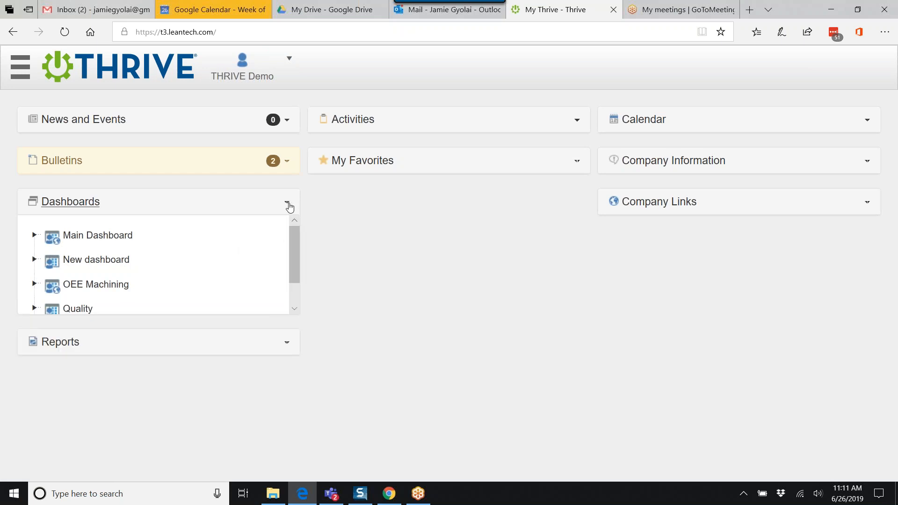
click(287, 244)
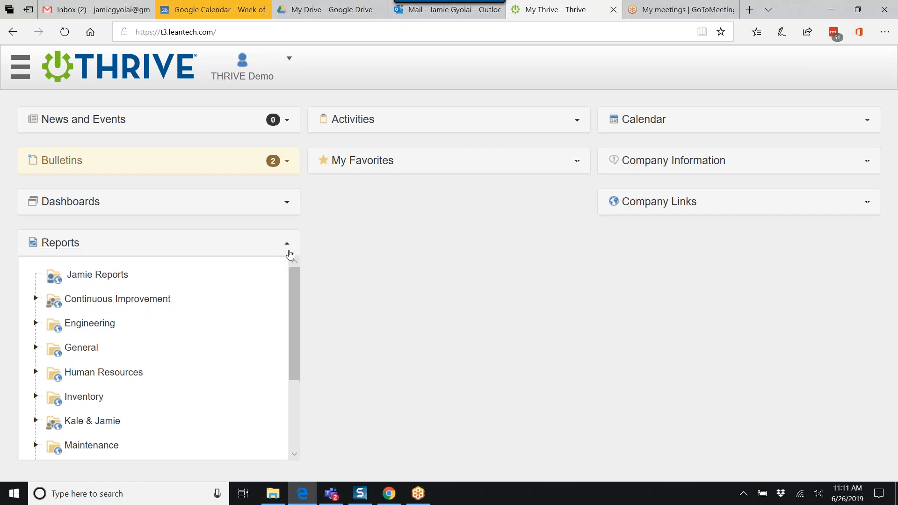
click(287, 243)
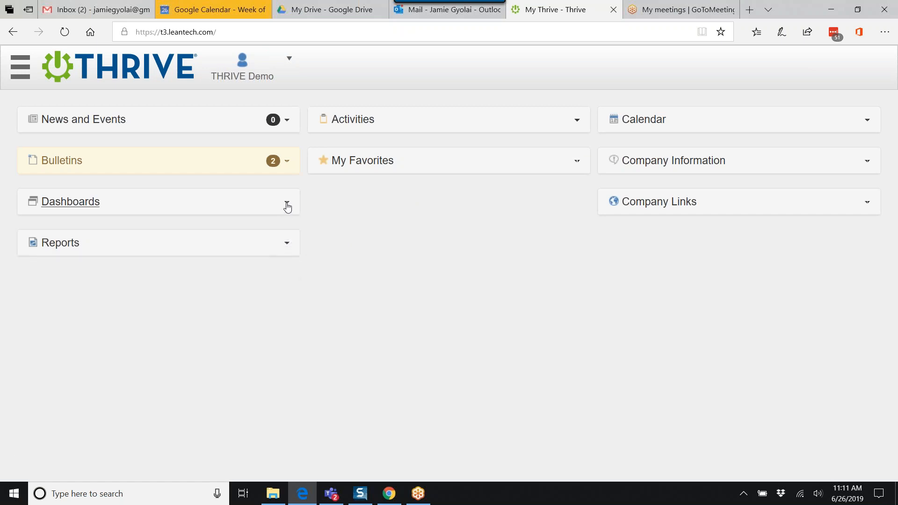
Step: Expand the home page's Dashboards section, examine the reports under Quality and OEE Machining, and collapse both dashboards
click(287, 204)
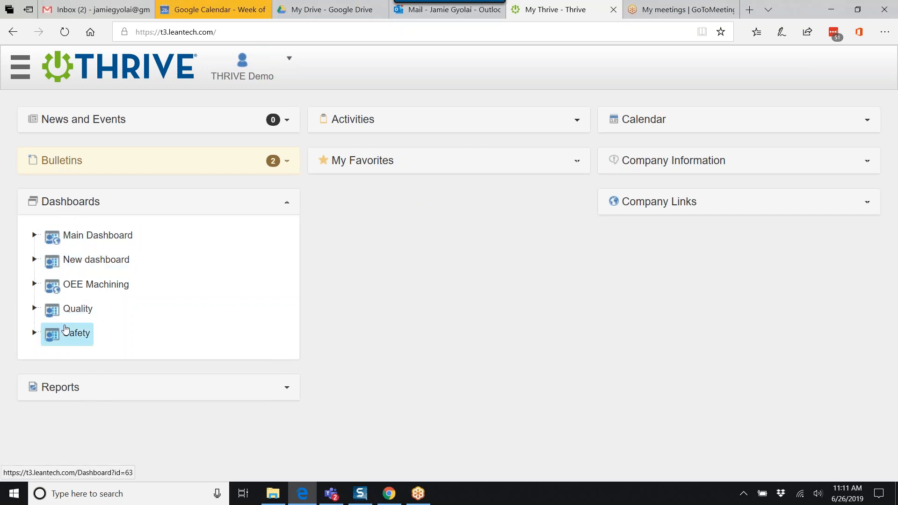
click(34, 308)
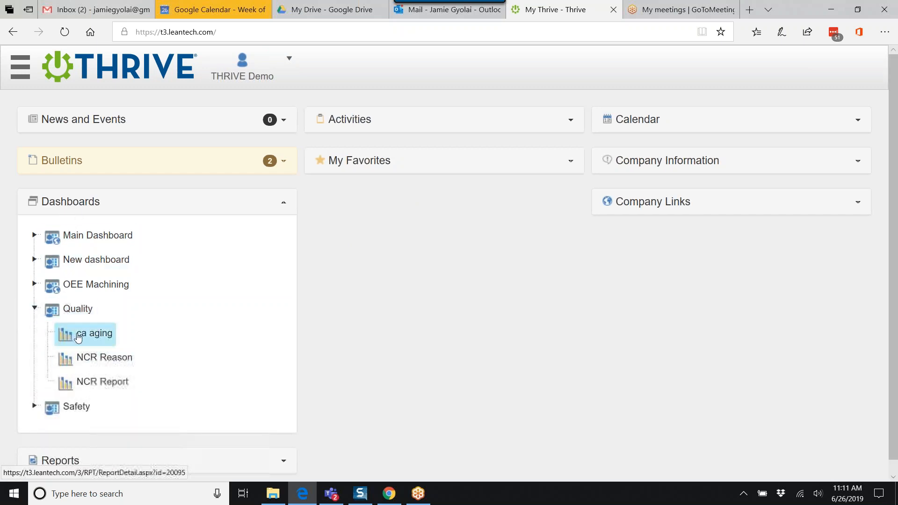
click(35, 284)
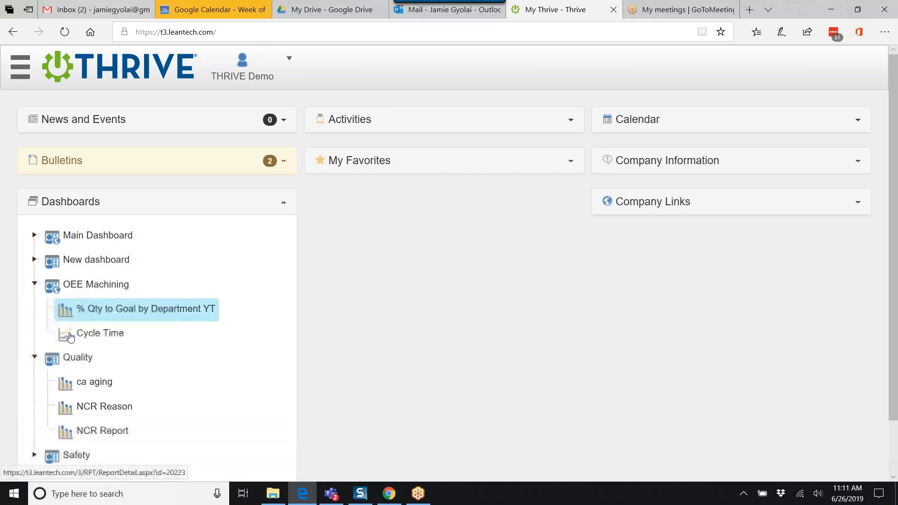
click(34, 356)
click(34, 283)
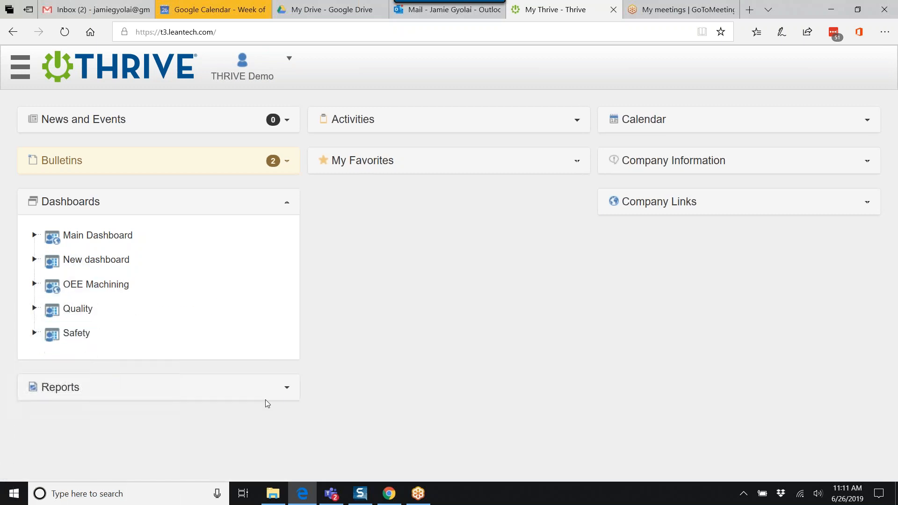
Step: Examine the shared folder's contents in the home page's Reports section, and collapse the Reports and Dashboards sections
click(287, 387)
scroll(229, 422, down, 3)
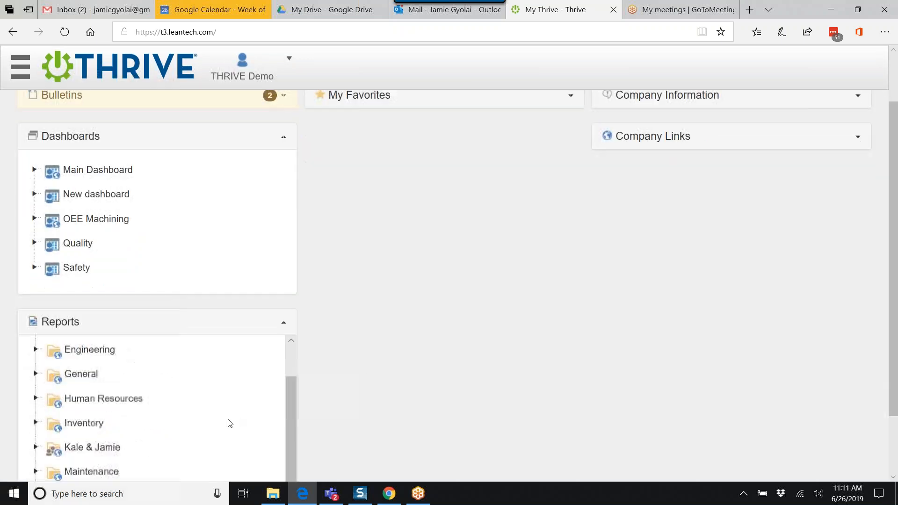
scroll(185, 421, down, 3)
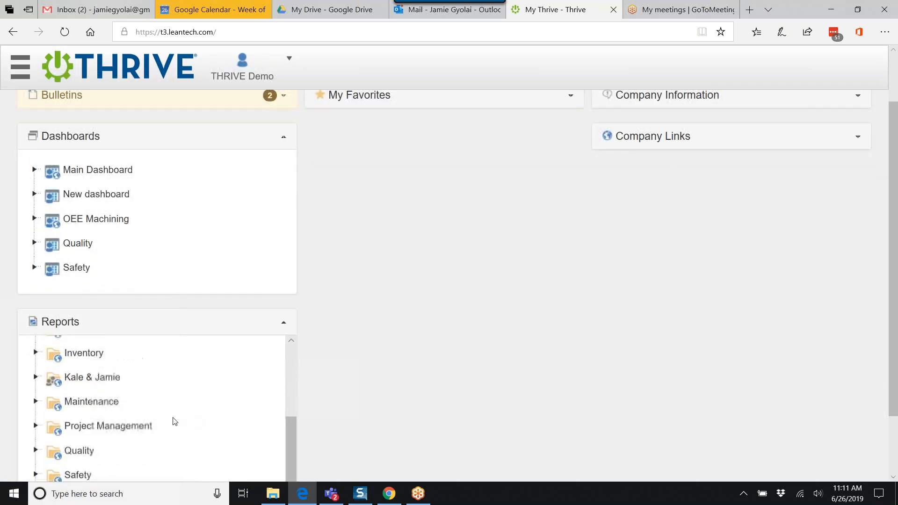
click(36, 379)
scroll(125, 415, down, 2)
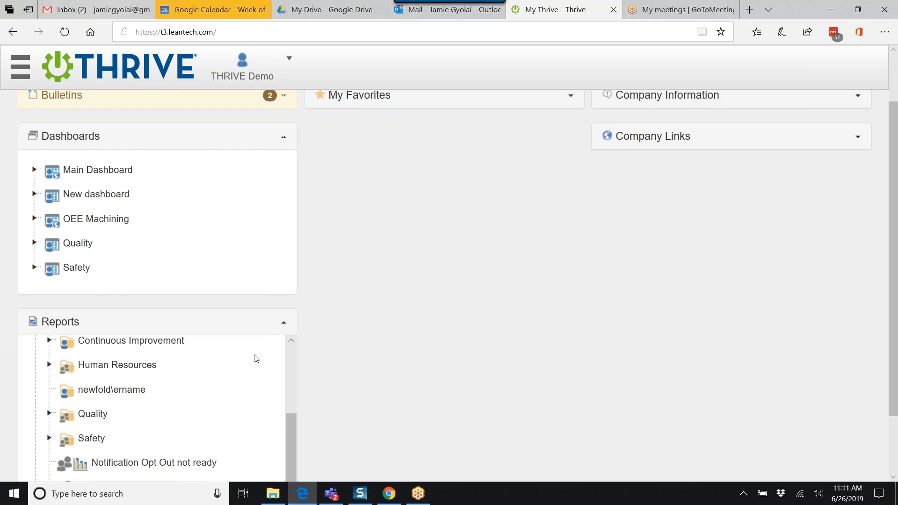
click(283, 322)
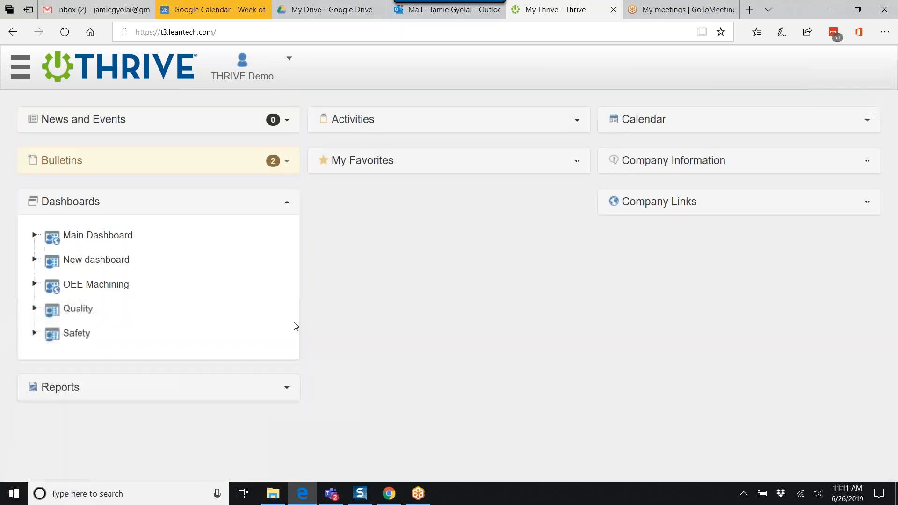
click(284, 204)
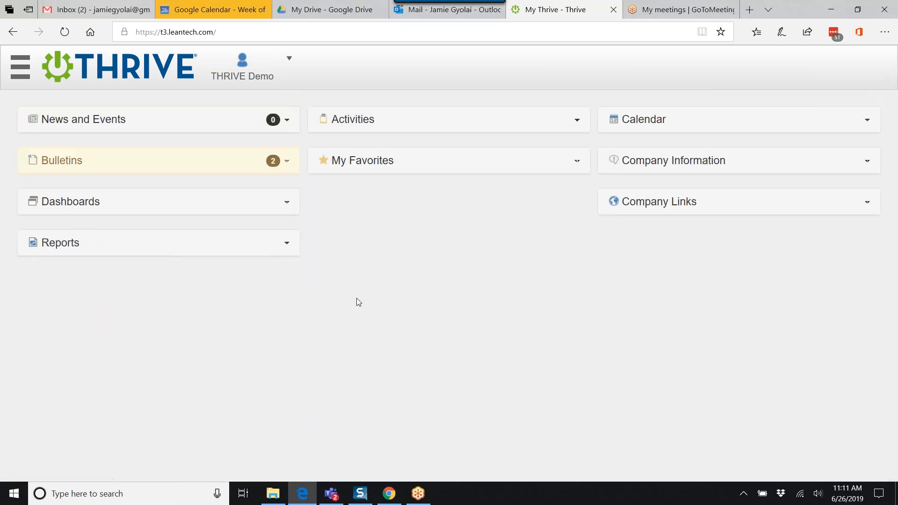
Step: Open the Reports page from the THRIVE Demo user's options
click(289, 58)
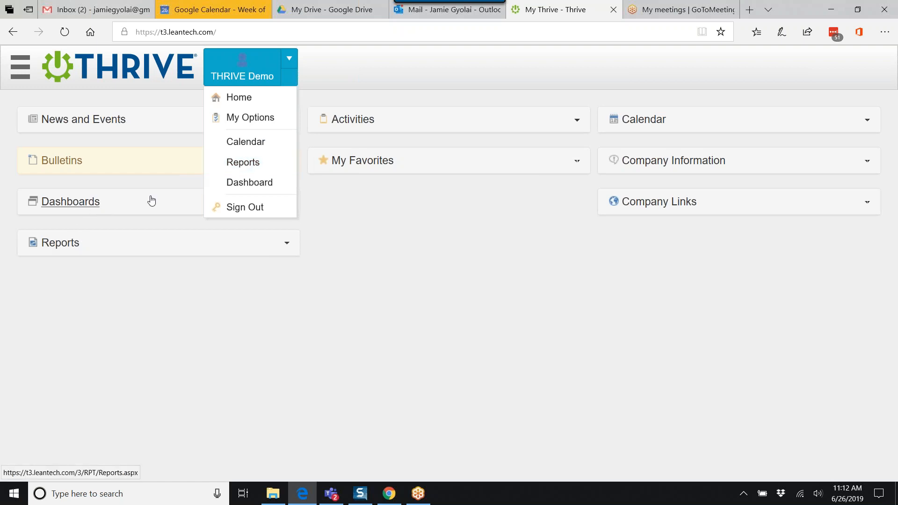
click(243, 162)
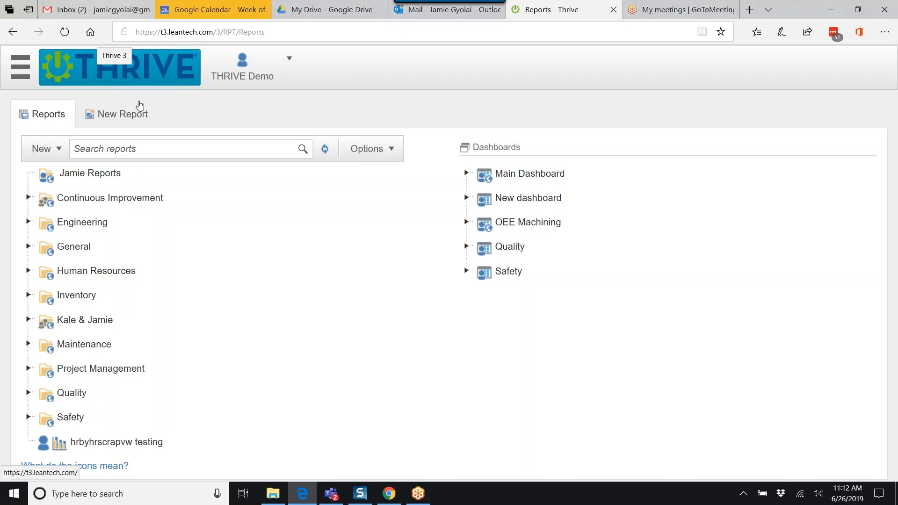
Step: Go to the home page, expand its Dashboards section, and return to the Reports page through the user options
click(131, 76)
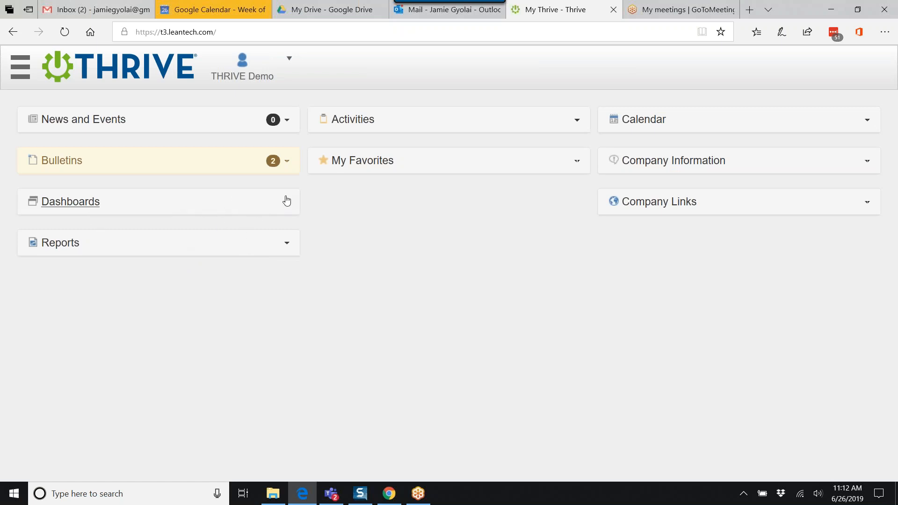
click(83, 210)
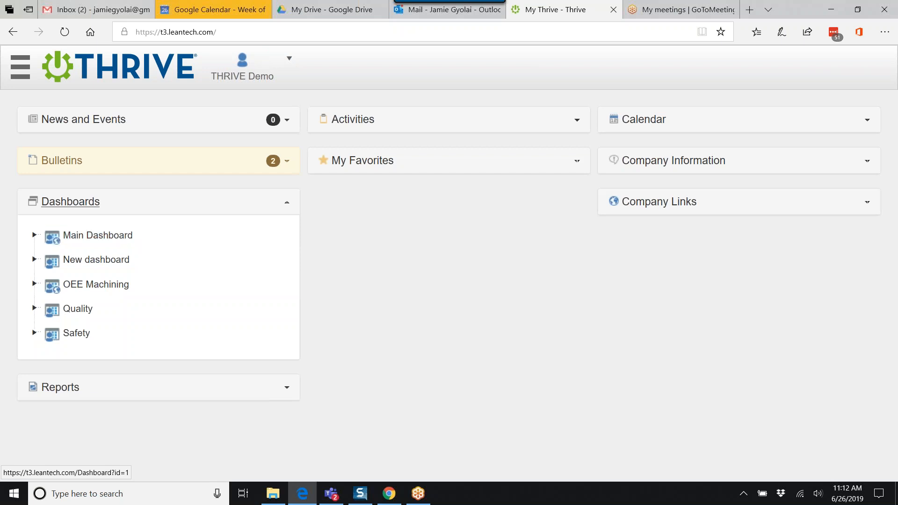
click(288, 63)
click(261, 163)
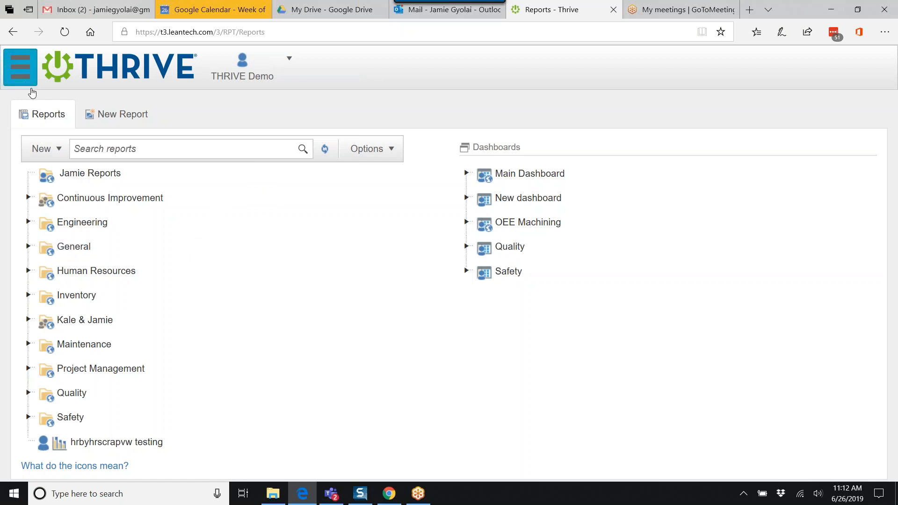
Step: Open the Projects page of the Quality module
click(29, 87)
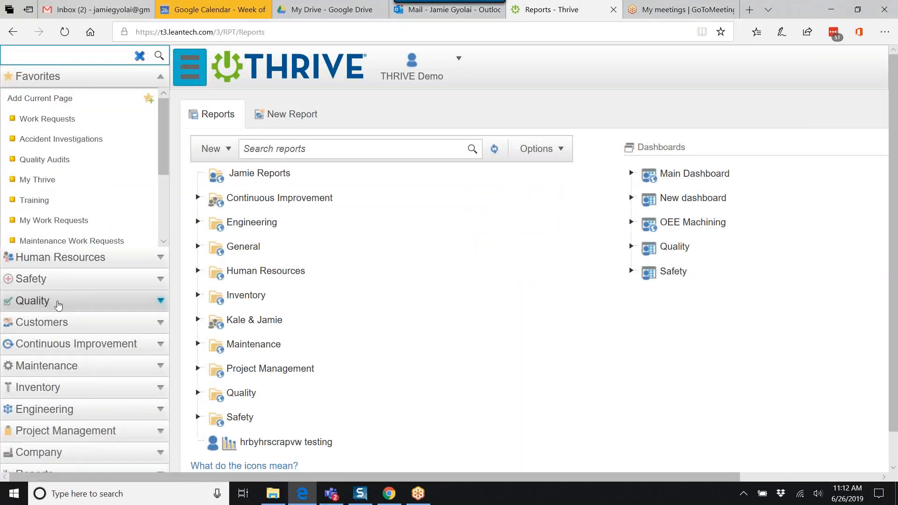
click(57, 304)
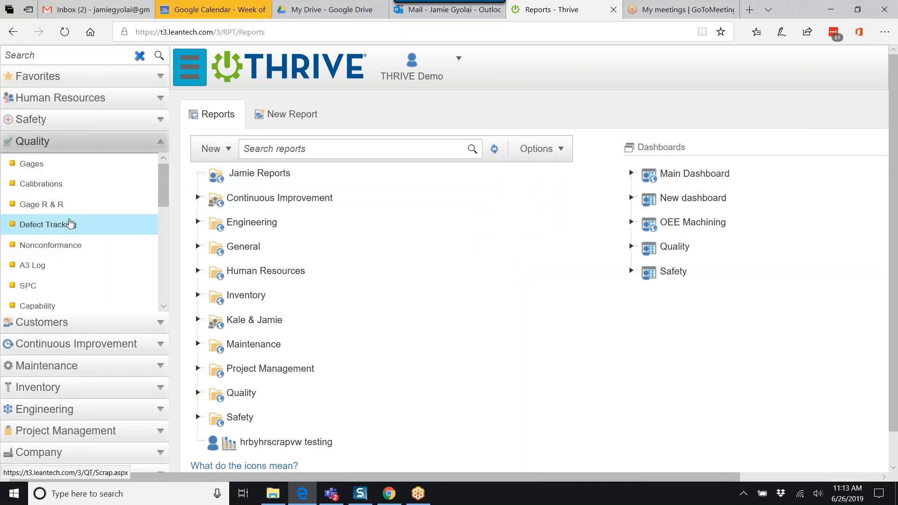
scroll(57, 262, down, 2)
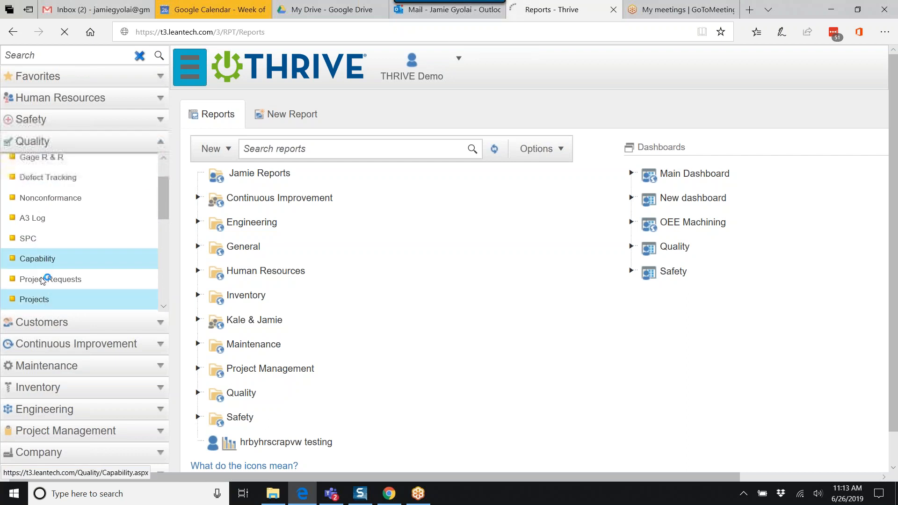
click(48, 298)
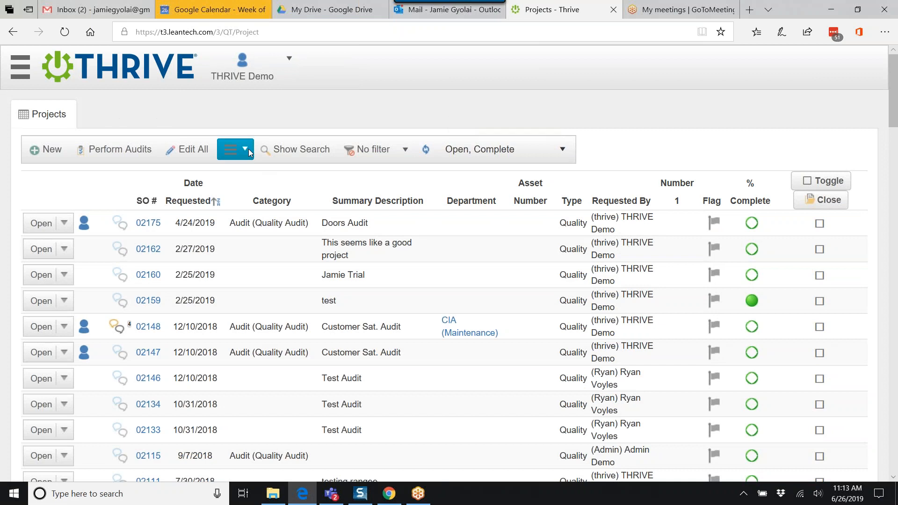
Step: Open the reports for Quality Projects, examine the reports in the shared folder and the Quality folder, and close the reports window
click(247, 147)
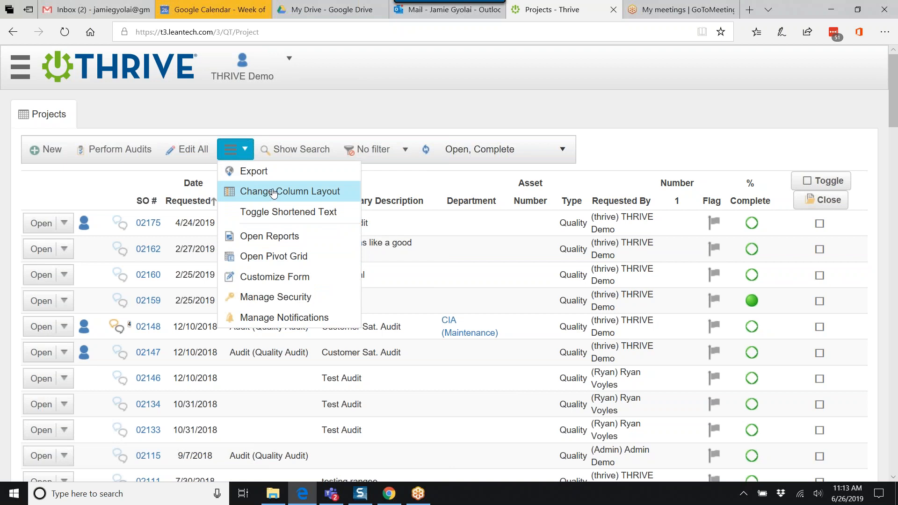
click(275, 238)
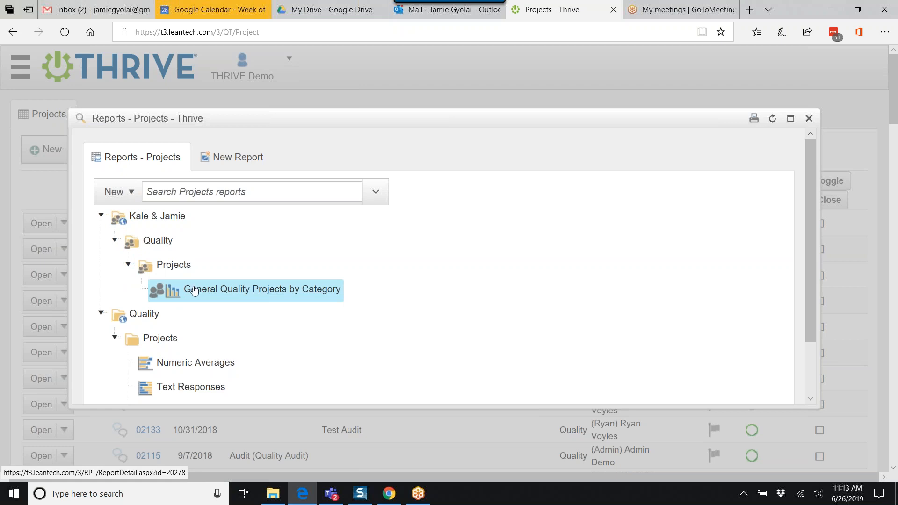
scroll(152, 239, down, 1)
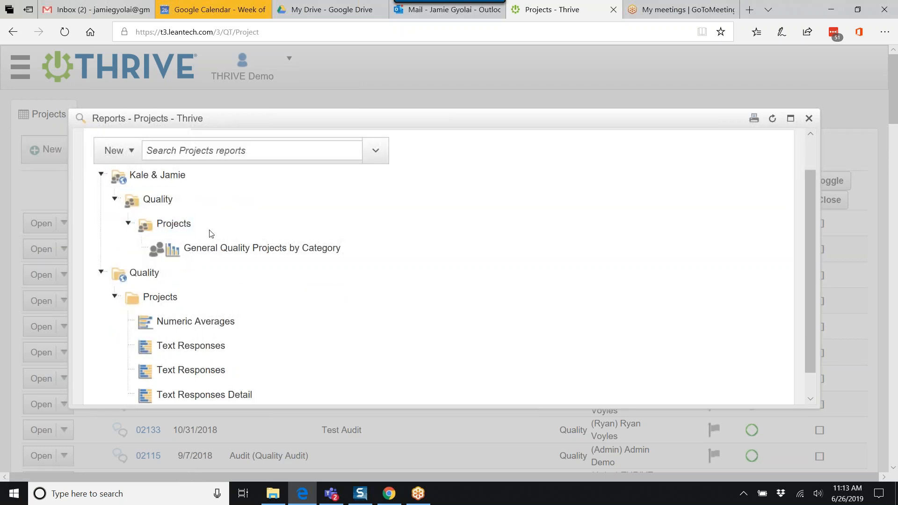
scroll(209, 234, down, 1)
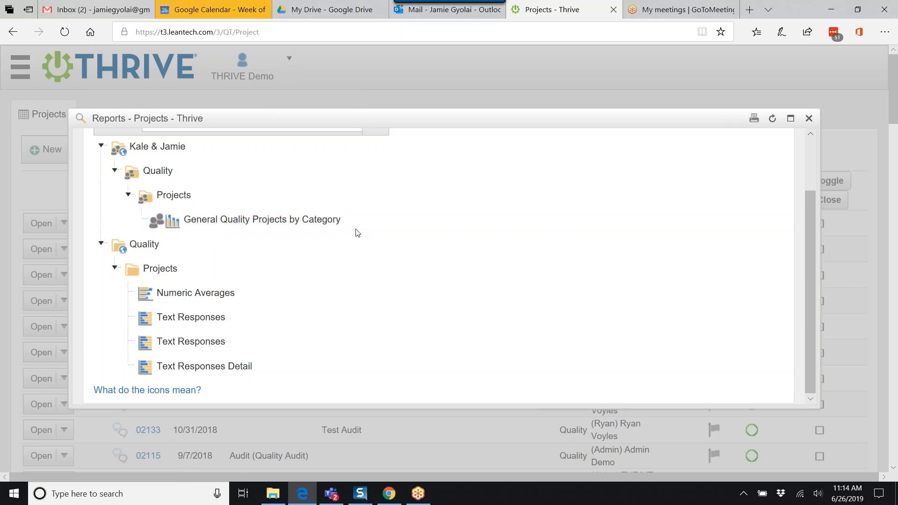
click(103, 244)
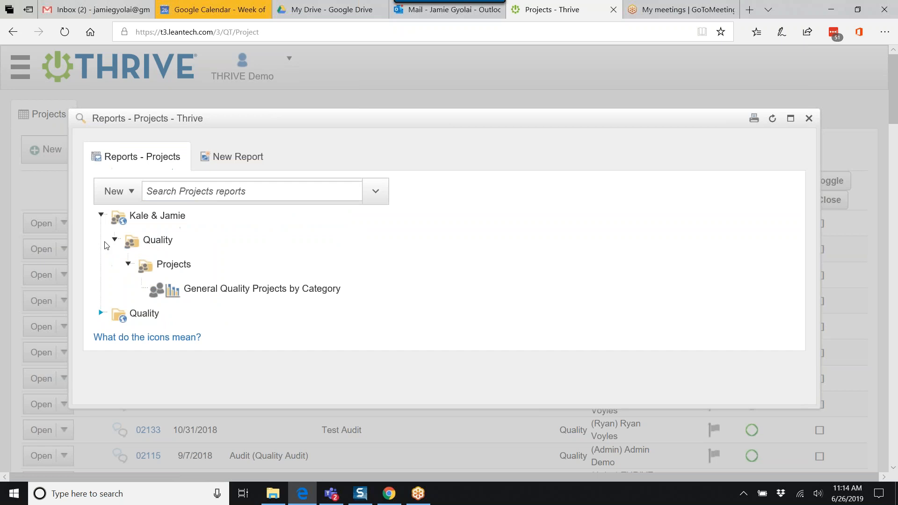
click(102, 314)
scroll(150, 337, down, 1)
scroll(124, 240, up, 1)
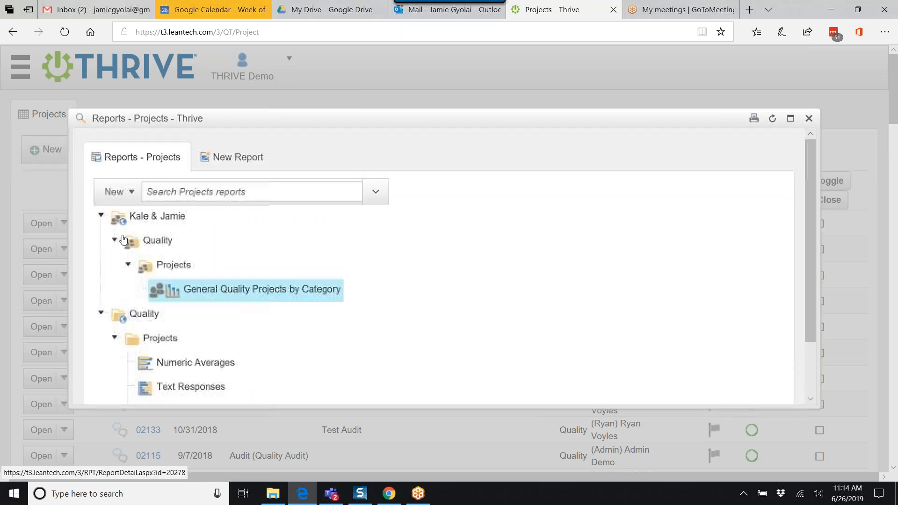
click(101, 216)
click(101, 216)
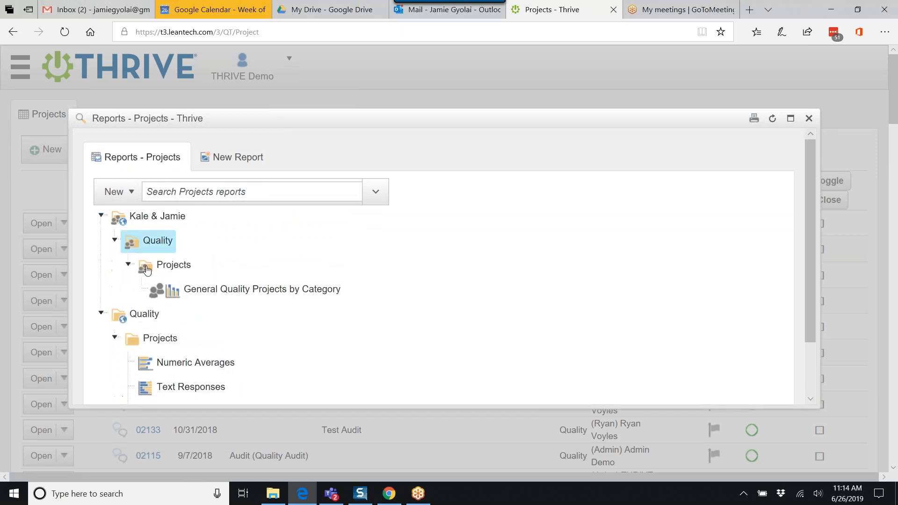
click(808, 119)
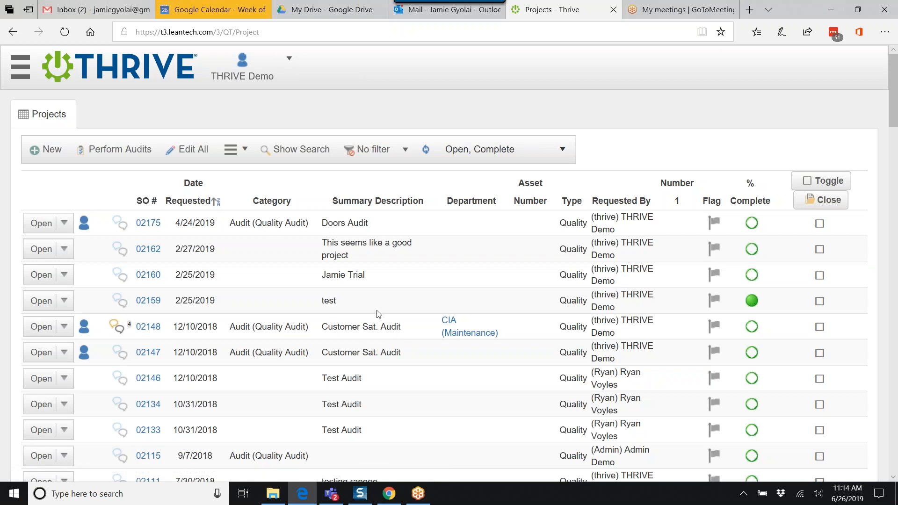
Step: Return to the Reports page through the user options, examine the Continuous Improvement folder's subfolders, and collapse it
click(294, 59)
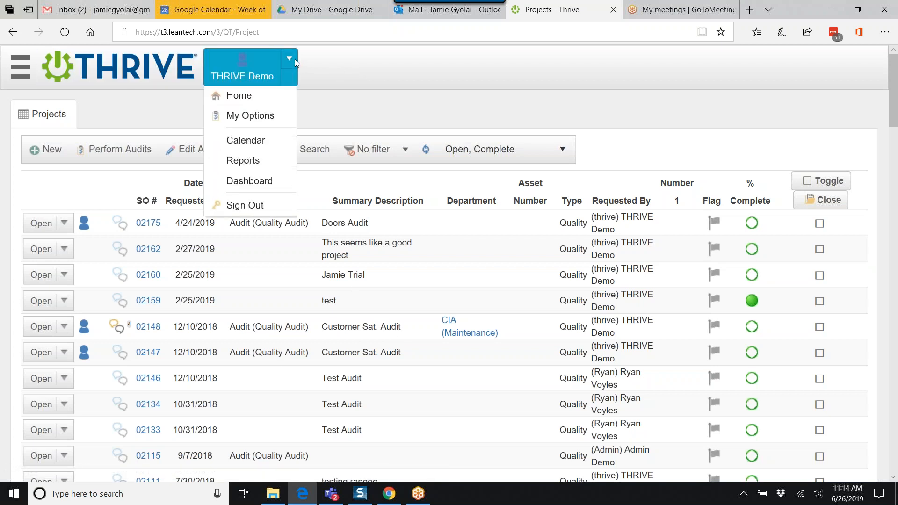
click(247, 166)
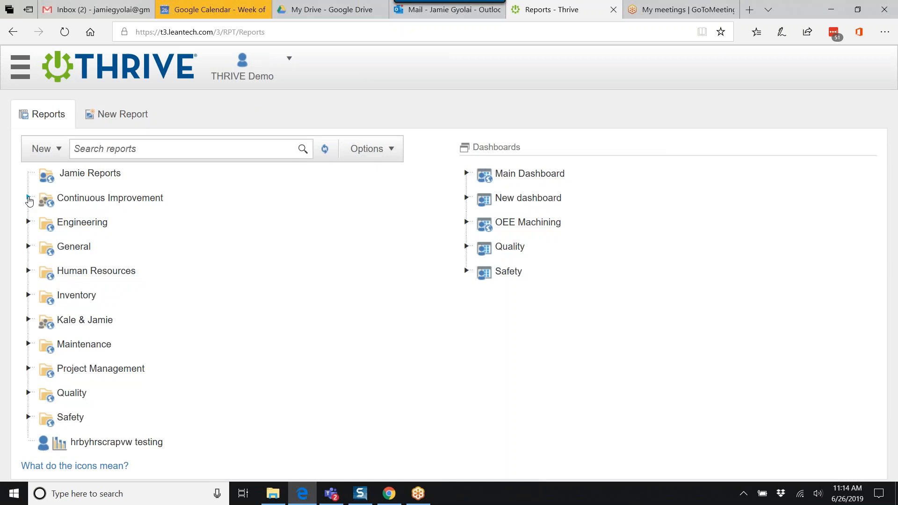
click(28, 198)
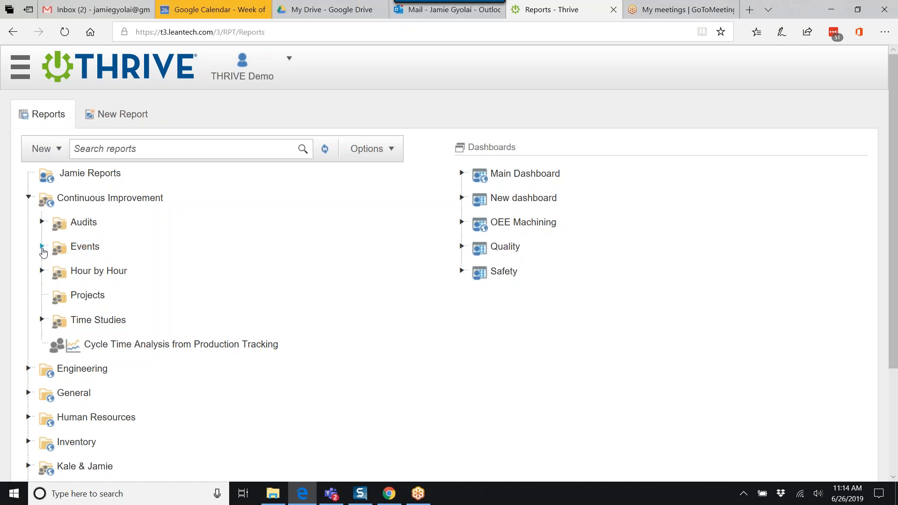
click(29, 202)
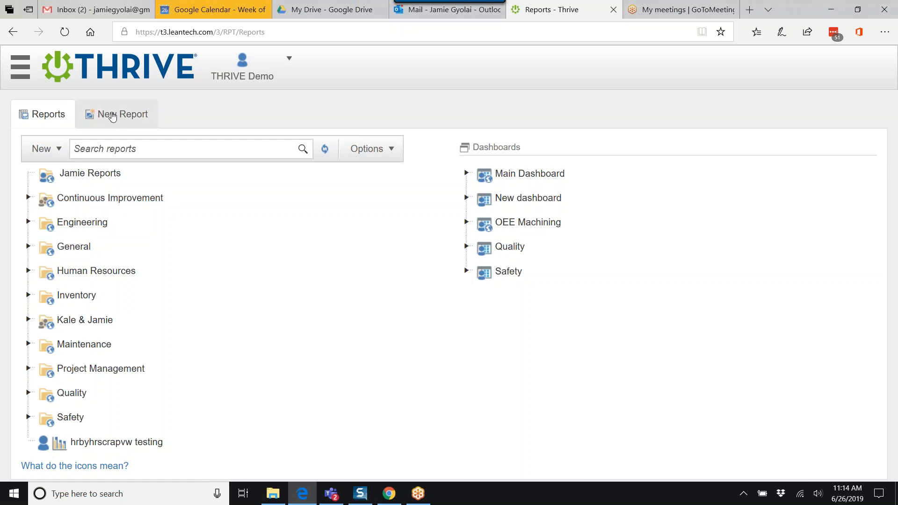
Step: Start a new report, view the start-from-scratch option, and switch back to picking from a template
click(118, 117)
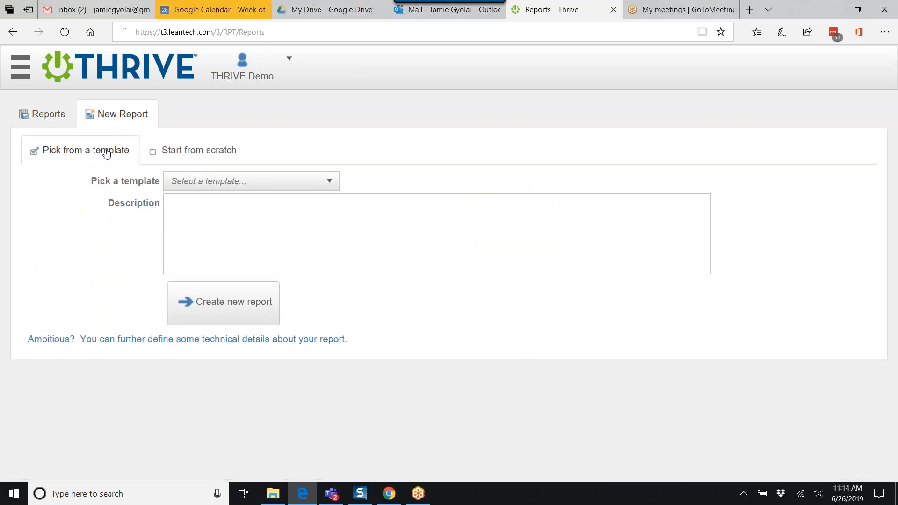
click(212, 157)
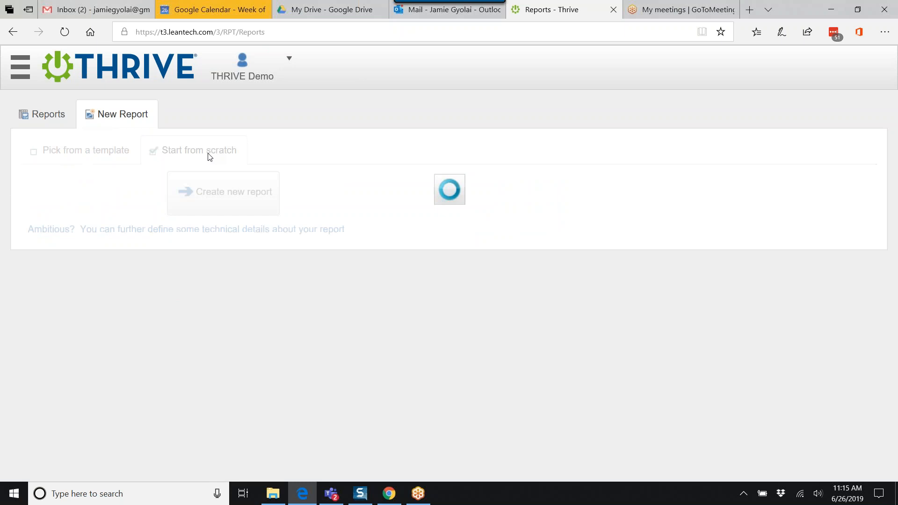
click(109, 152)
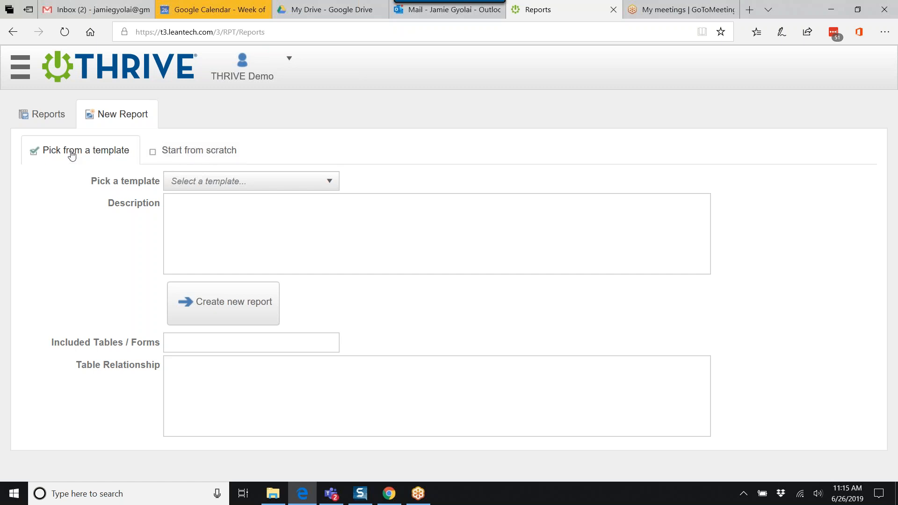
Step: Create a new report from the Safety Audit Results template in the Safety folder
click(233, 182)
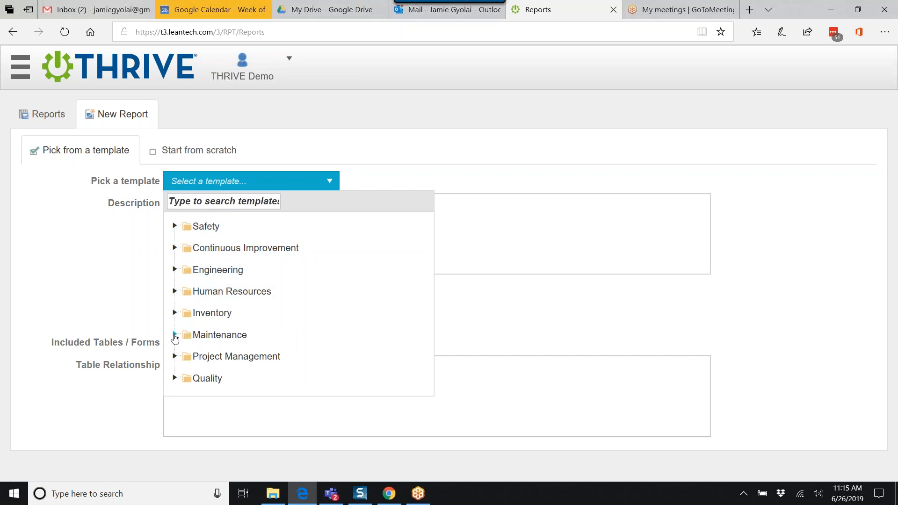
click(174, 227)
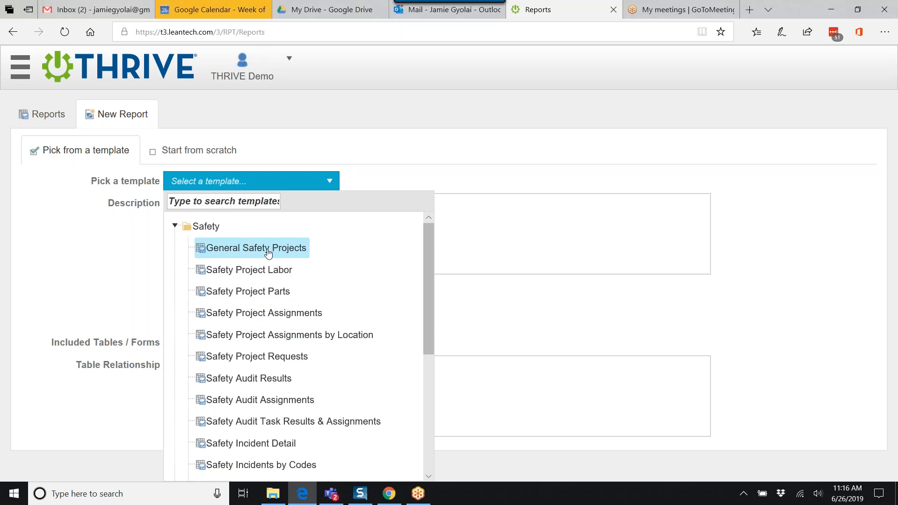
click(263, 382)
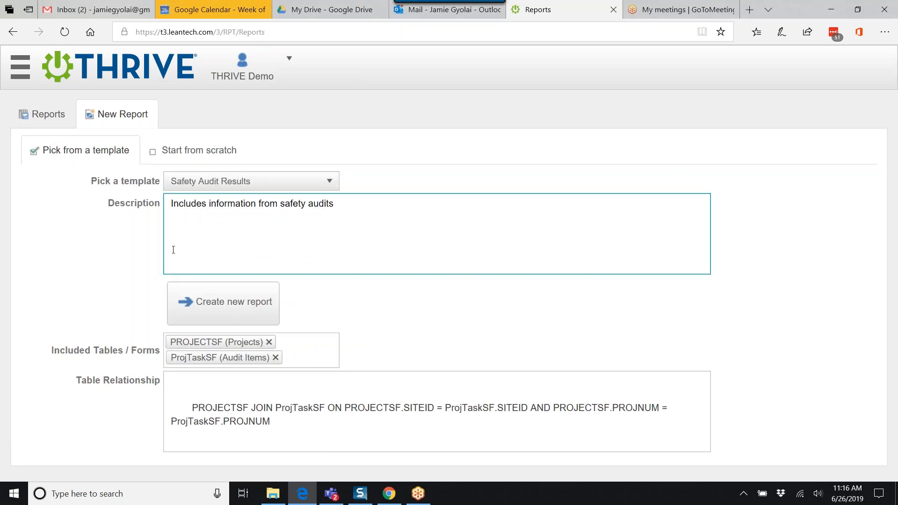
click(180, 398)
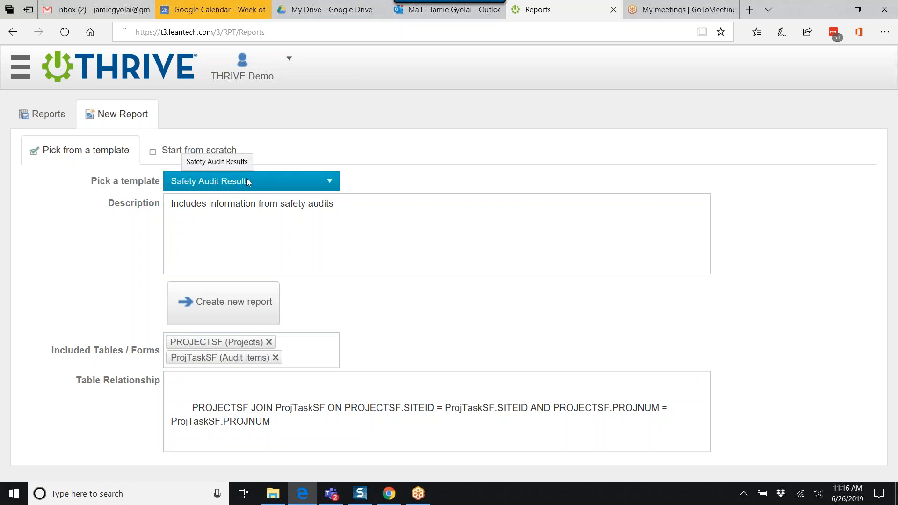
click(209, 307)
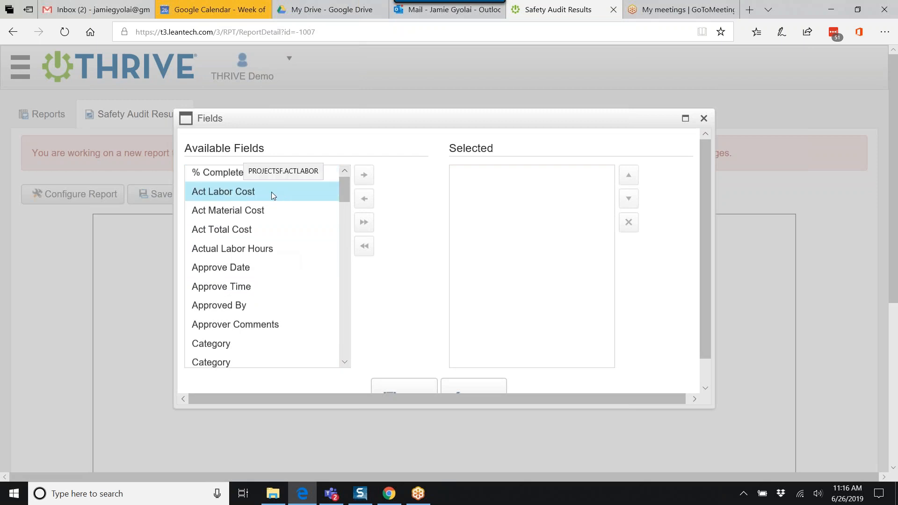
Step: Add the Deleted Request and Description fields to the report's selected fields
scroll(272, 194, down, 2)
scroll(256, 261, down, 3)
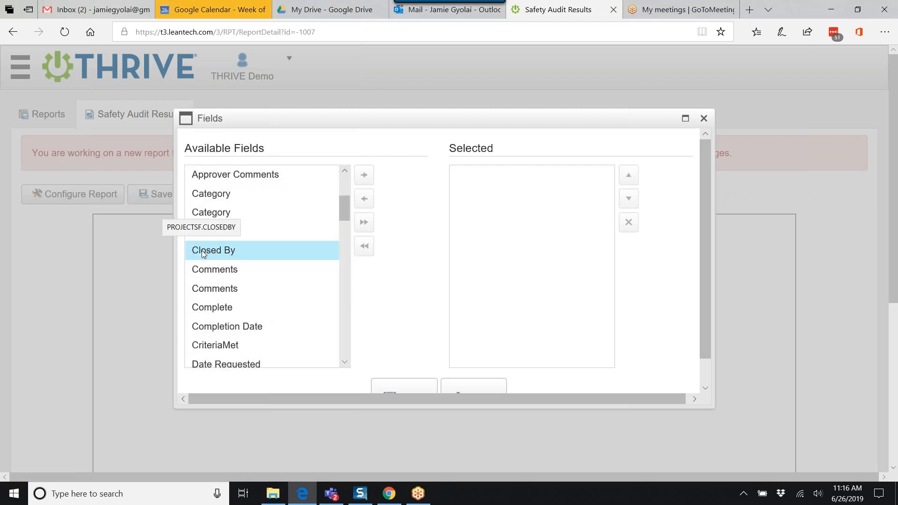
scroll(255, 259, down, 2)
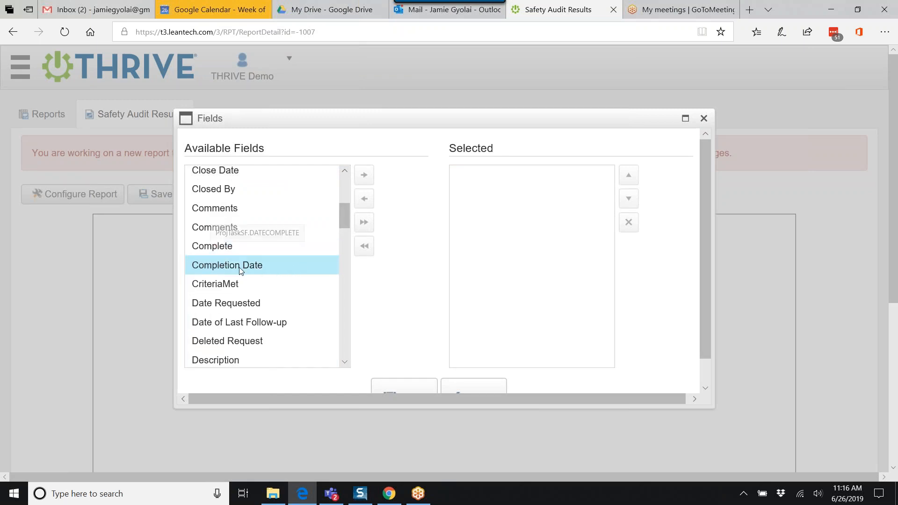
scroll(217, 314, down, 1)
drag(218, 315, 496, 183)
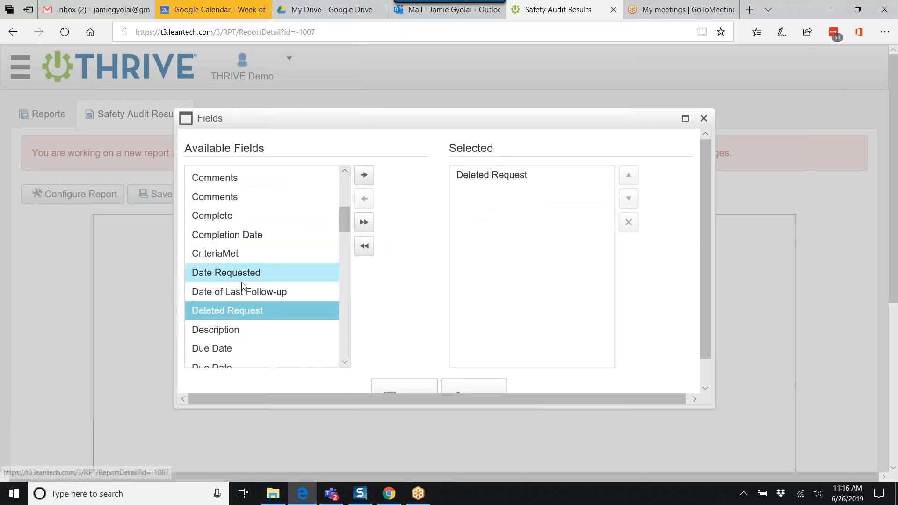
click(248, 330)
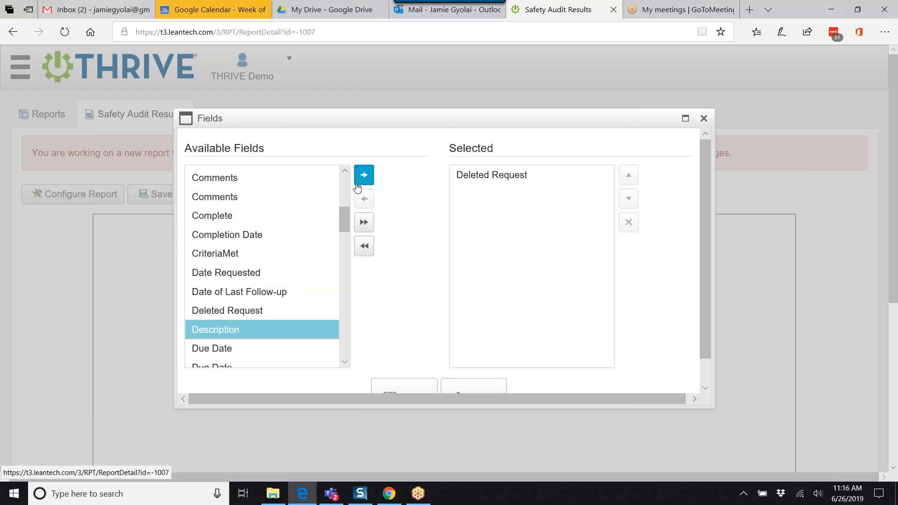
click(363, 175)
Step: Add the audit items' Comments field (ProjTaskSF.COMMENTS) to the report's selected fields
scroll(275, 247, up, 1)
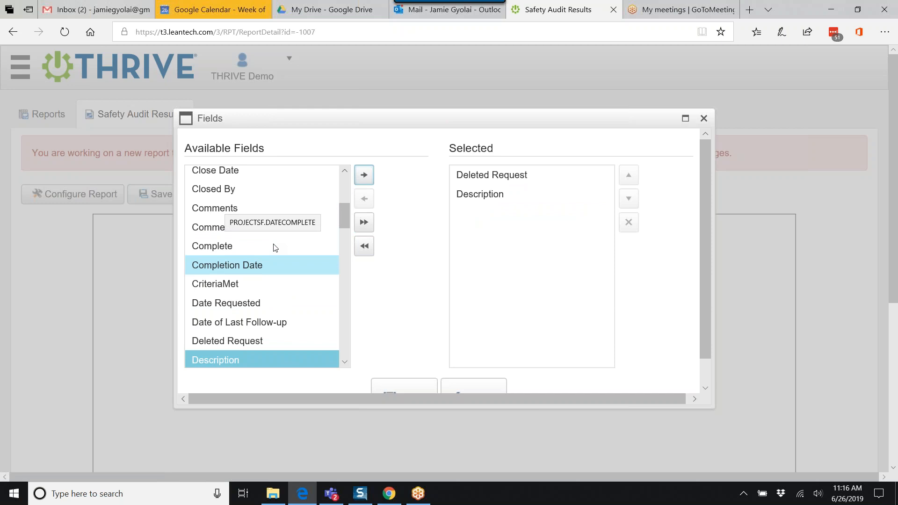
scroll(249, 293, up, 1)
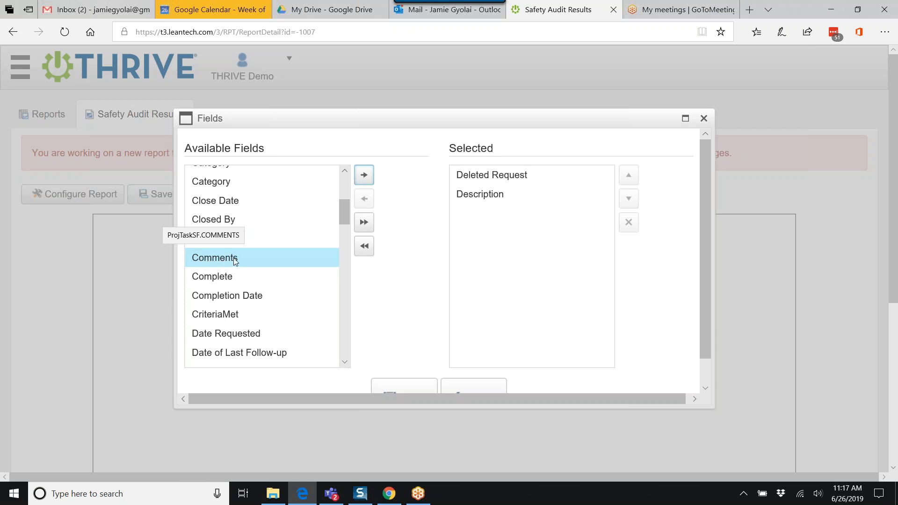
mouse_move(236, 257)
mouse_down()
mouse_move(281, 259)
mouse_move(486, 216)
mouse_up()
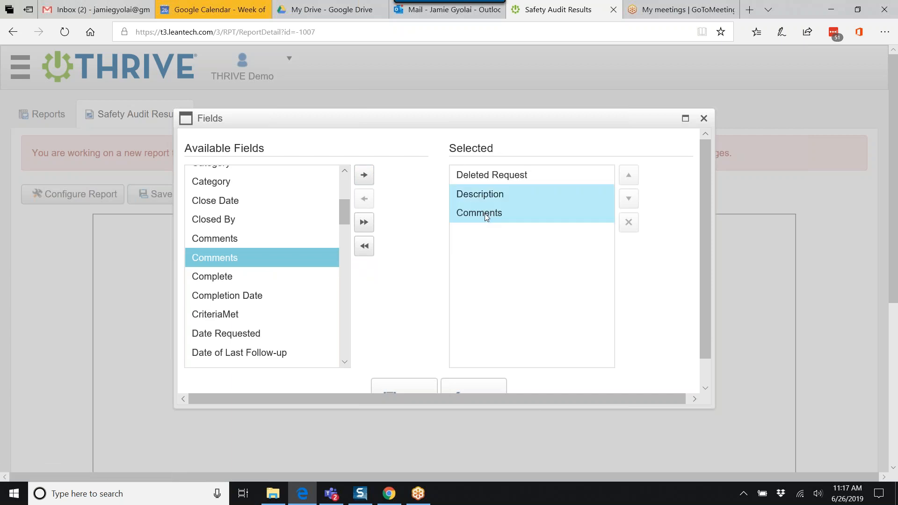
scroll(243, 299, down, 3)
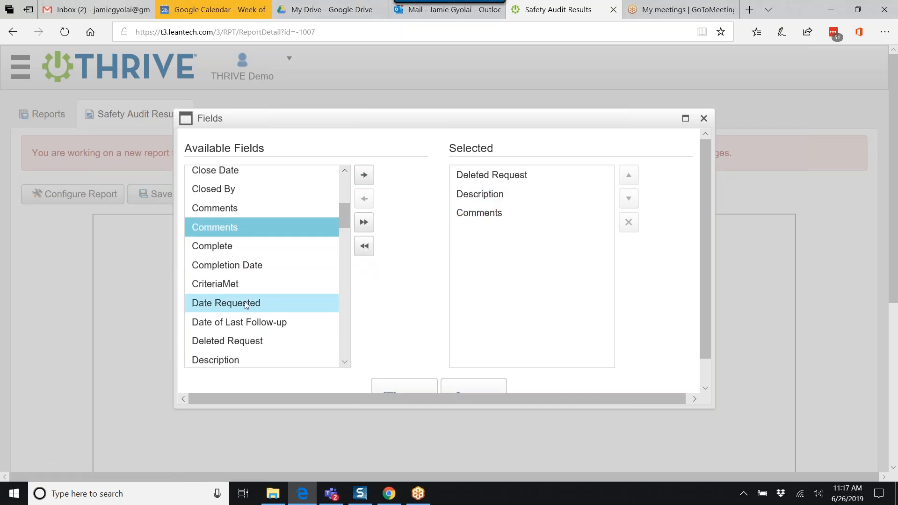
Step: Apply the selected fields to the report and review the resulting text table and filter sections
scroll(245, 300, down, 2)
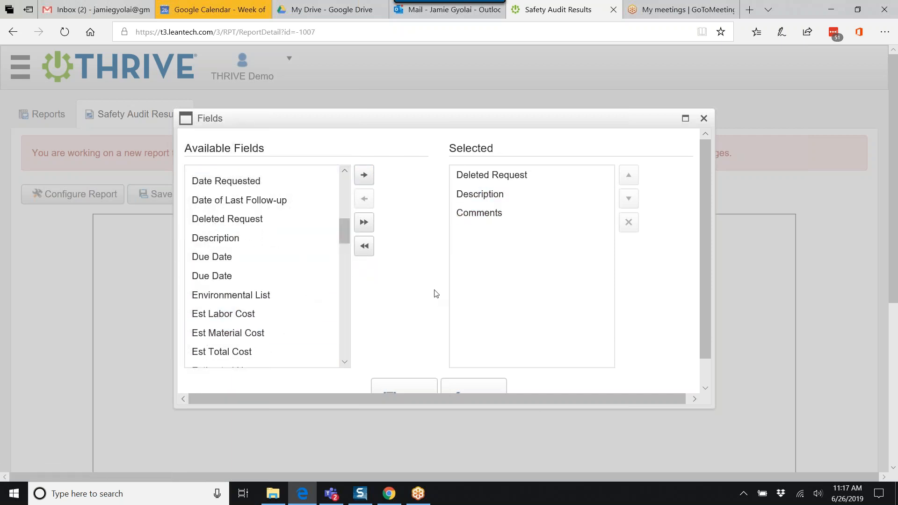
scroll(412, 304, down, 1)
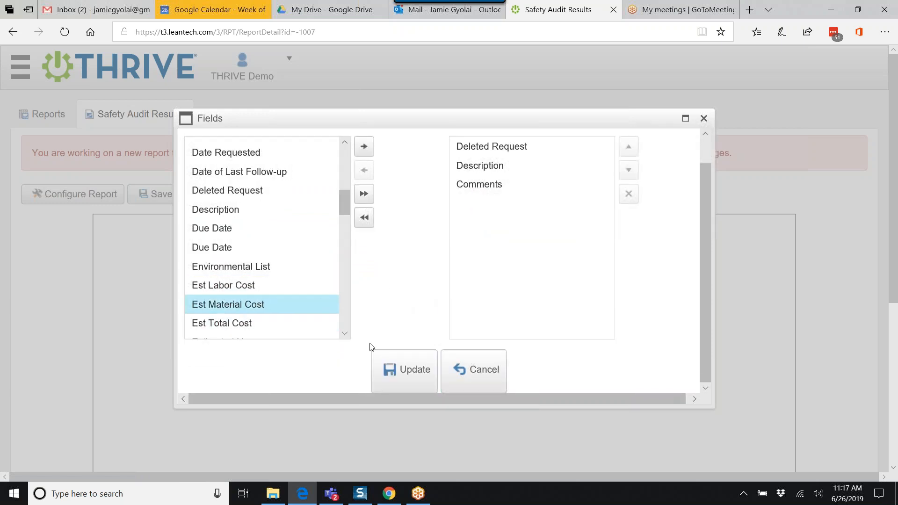
click(398, 369)
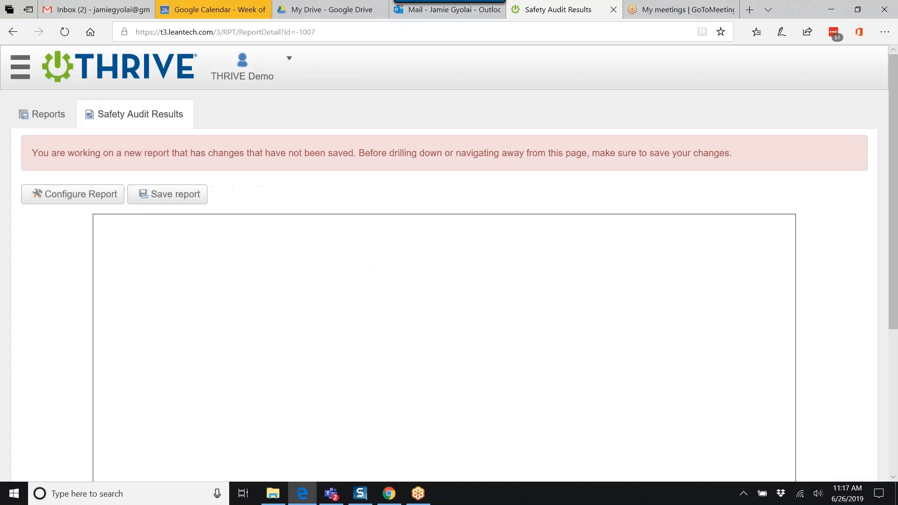
scroll(415, 269, down, 3)
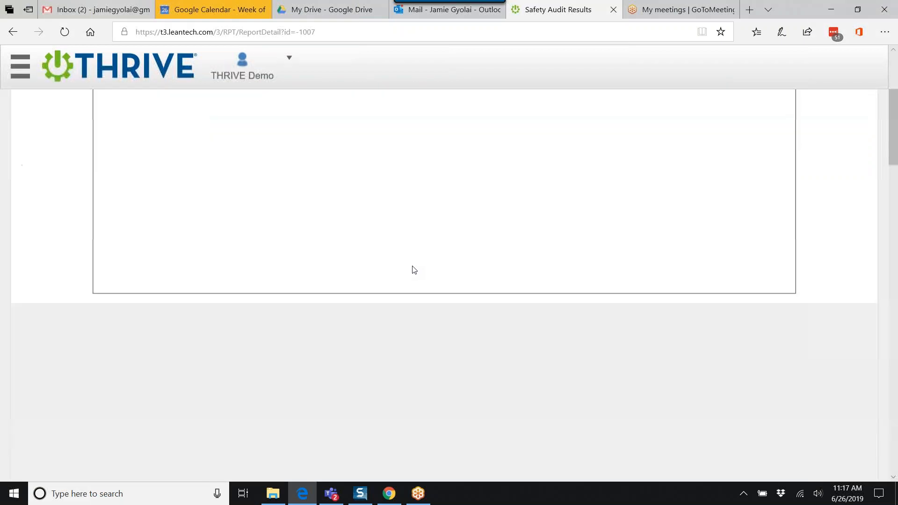
scroll(407, 267, down, 4)
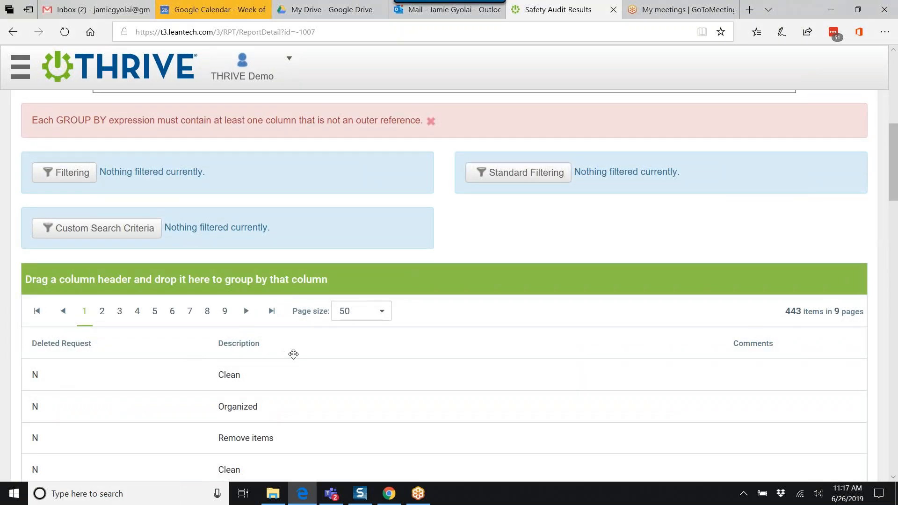
scroll(448, 379, up, 4)
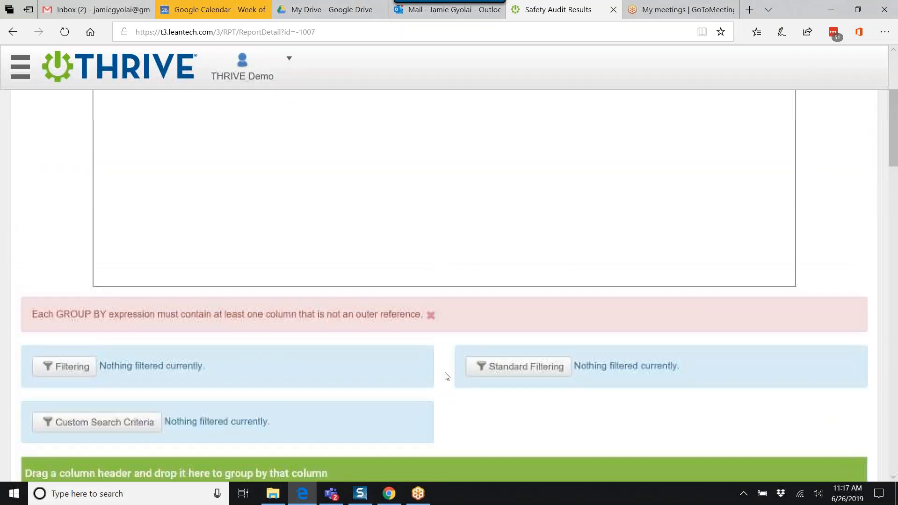
scroll(447, 377, up, 5)
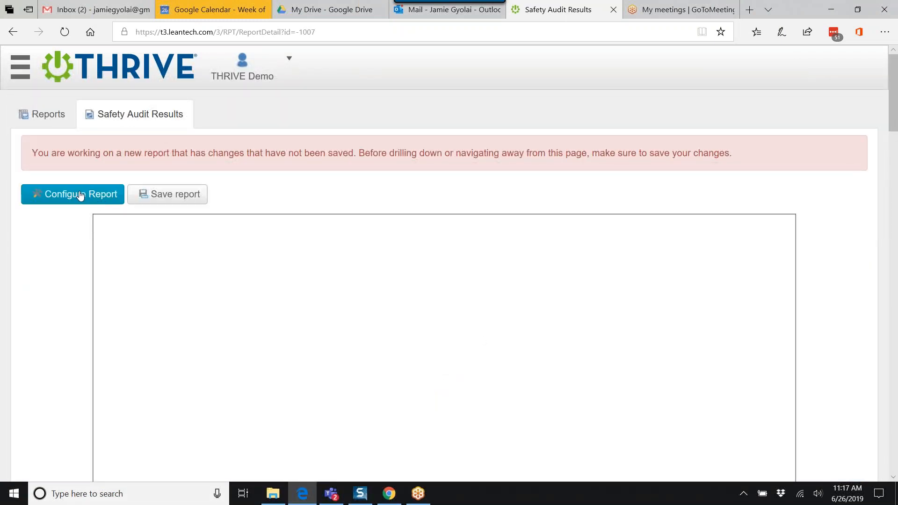
Step: Open the report's configuration, examine the chart category and sub-category settings, and close it
click(82, 196)
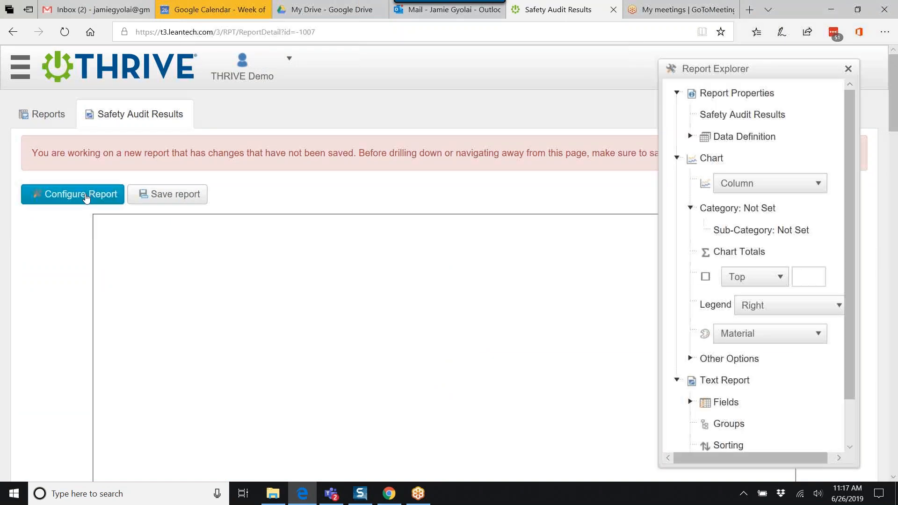
click(761, 230)
click(751, 212)
click(748, 235)
click(746, 215)
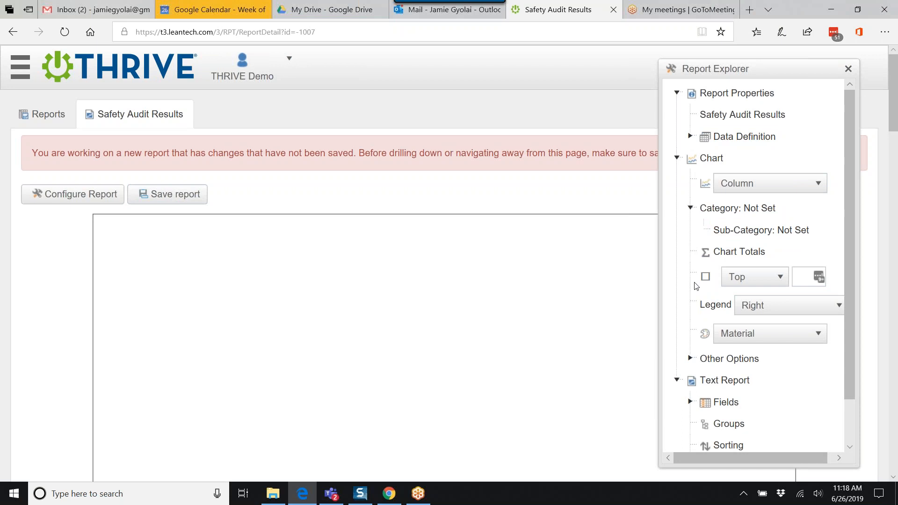
scroll(753, 281, down, 1)
scroll(771, 211, up, 1)
click(847, 69)
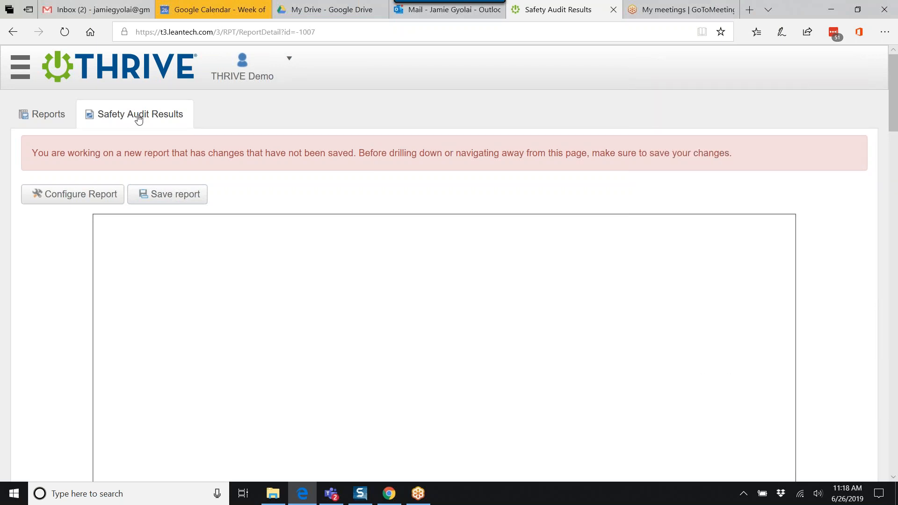
Step: Leave the unsaved report, start another new report, and view the available template folders
click(34, 114)
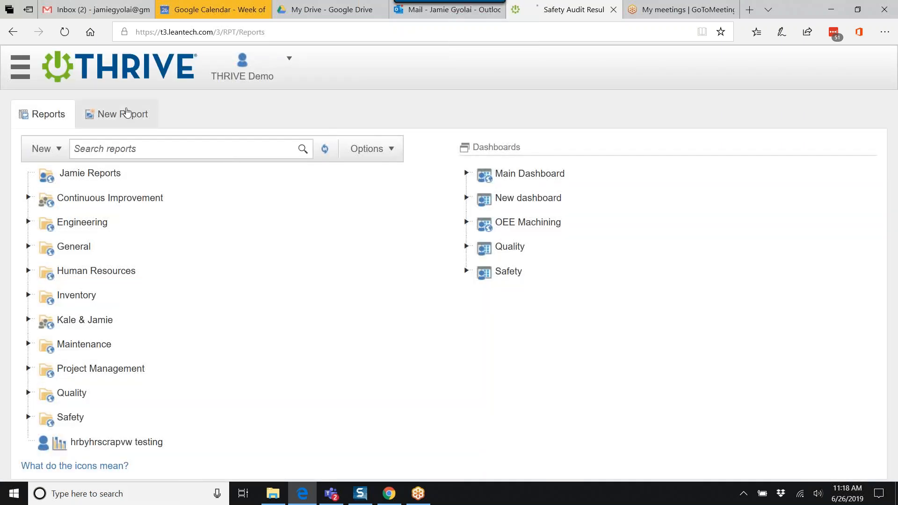
click(125, 114)
click(180, 182)
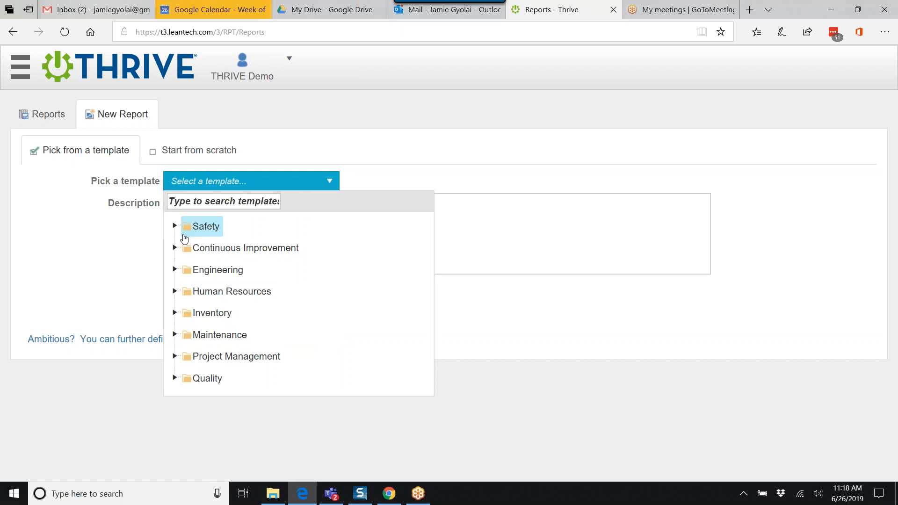
click(115, 237)
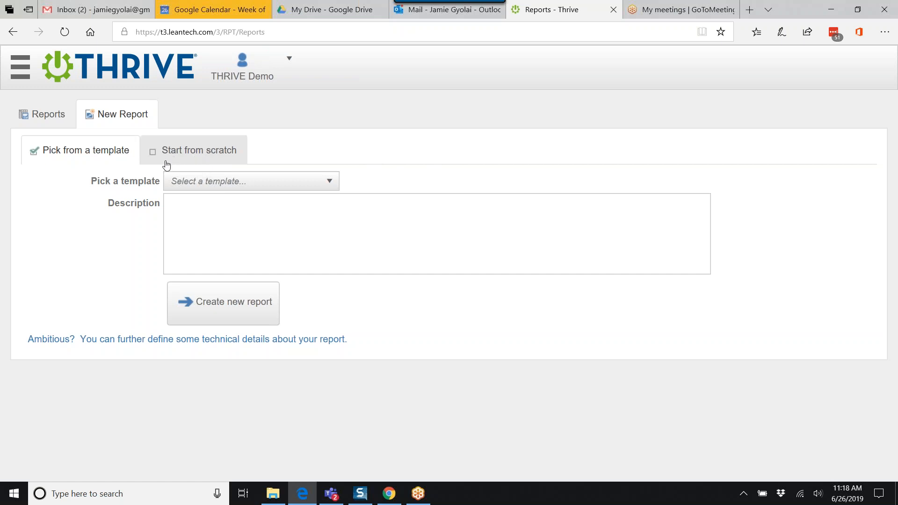
Step: Set up a report from scratch with technical details, including the PARTVENDOR (Vendors) and PART (Parts) tables
click(205, 156)
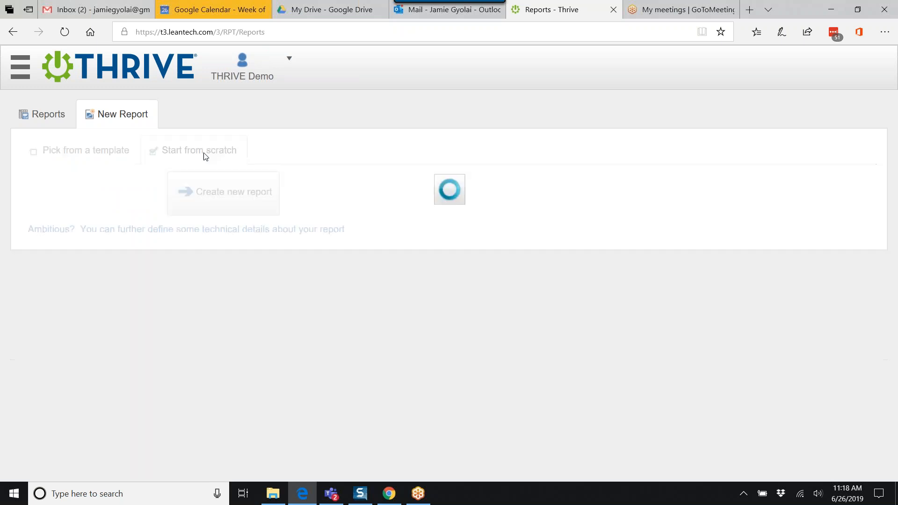
click(191, 240)
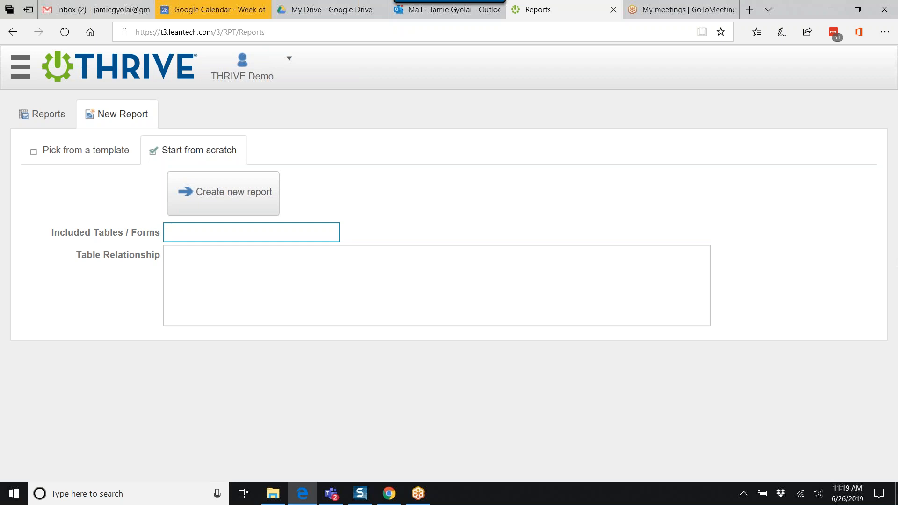
text(vend)
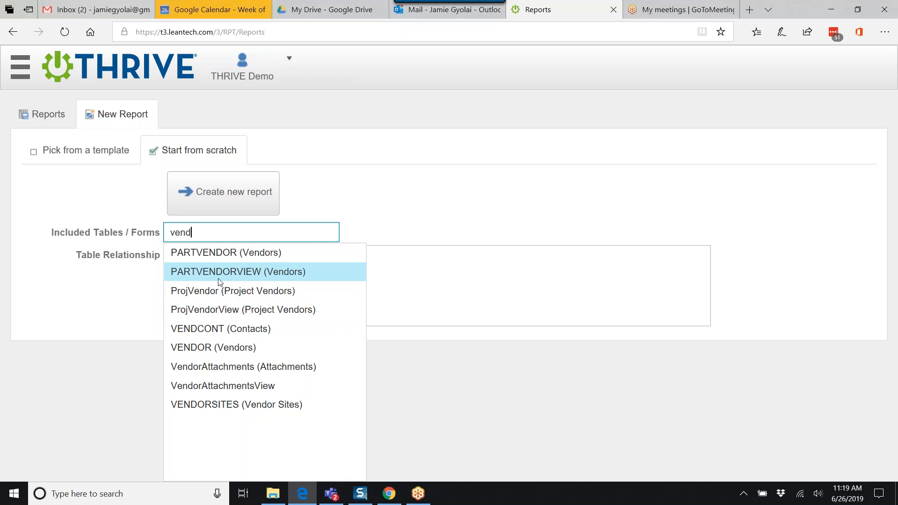
click(212, 253)
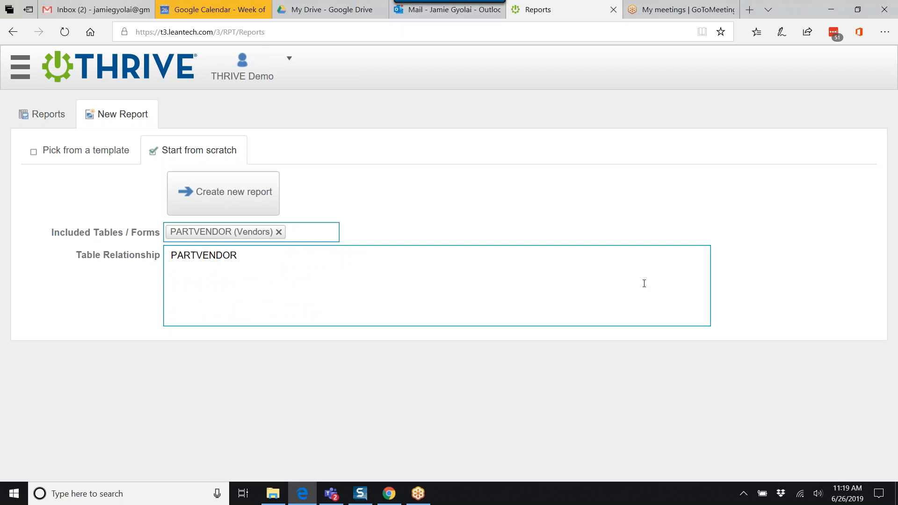
text(part)
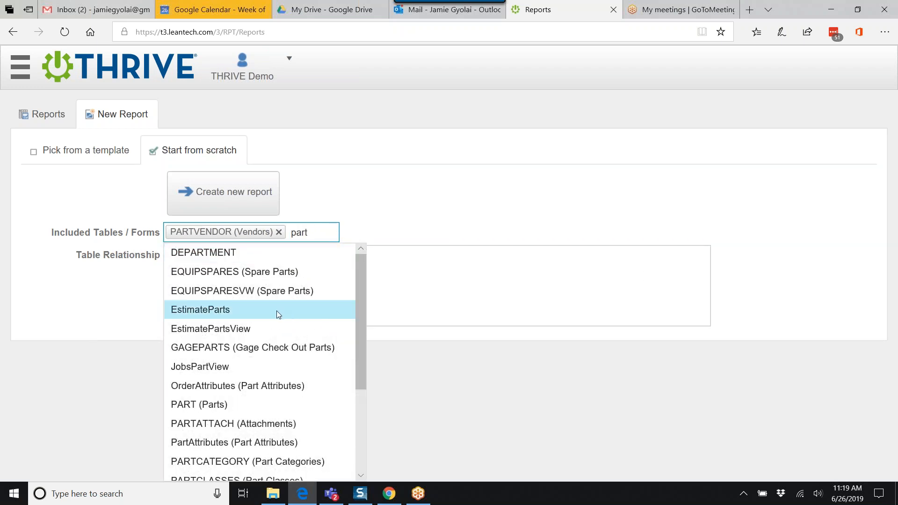
scroll(241, 330, down, 1)
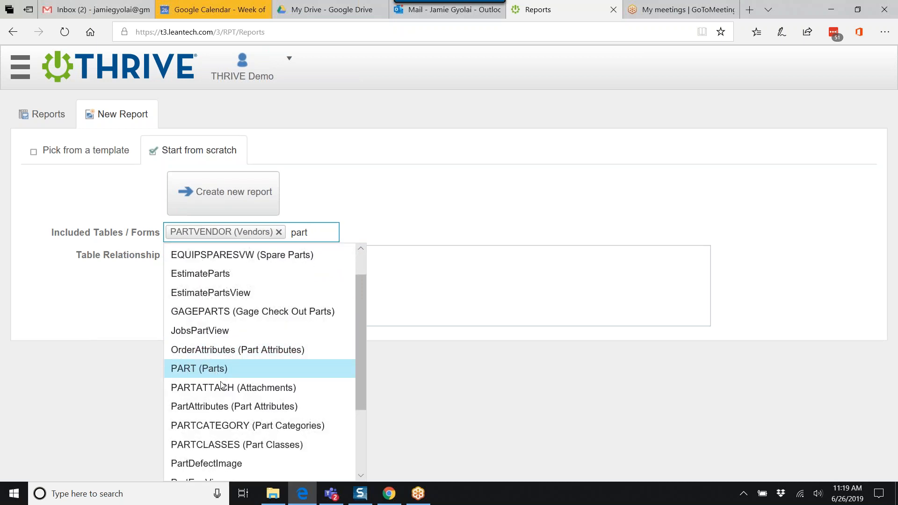
click(242, 377)
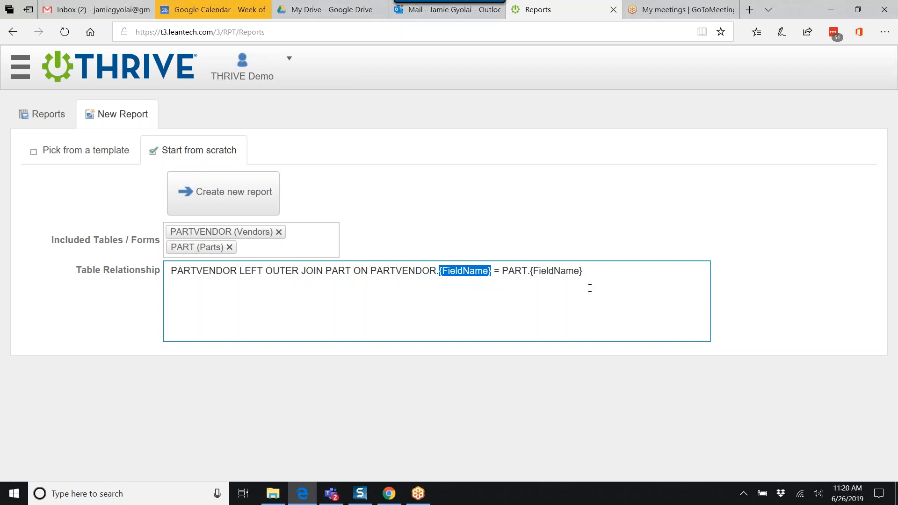
Step: Complete the table relationship so the left outer join matches PARTVENDOR.id to PART.id
text(p)
key(BackSpace)
text(partid)
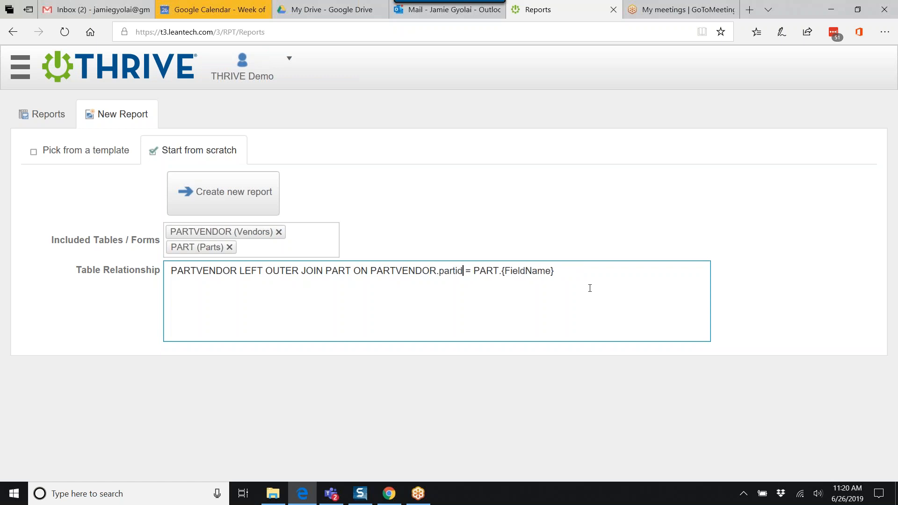
key(BackSpace)
key(BackSpace)
key(BackSpace)
key(BackSpace)
key(BackSpace)
key(BackSpace)
text(id)
drag(542, 272, 482, 273)
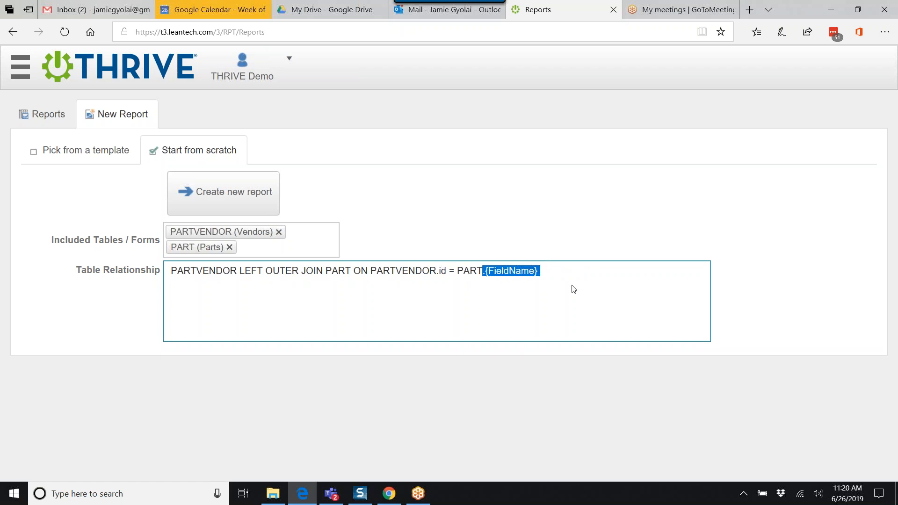
text(.Iid)
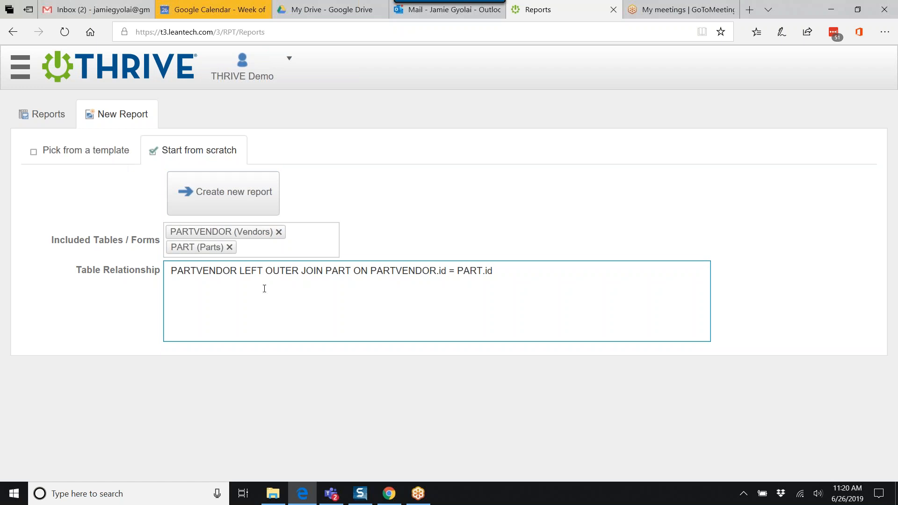
Step: Switch to picking from a template, view the template folders, and return to starting from scratch
click(114, 156)
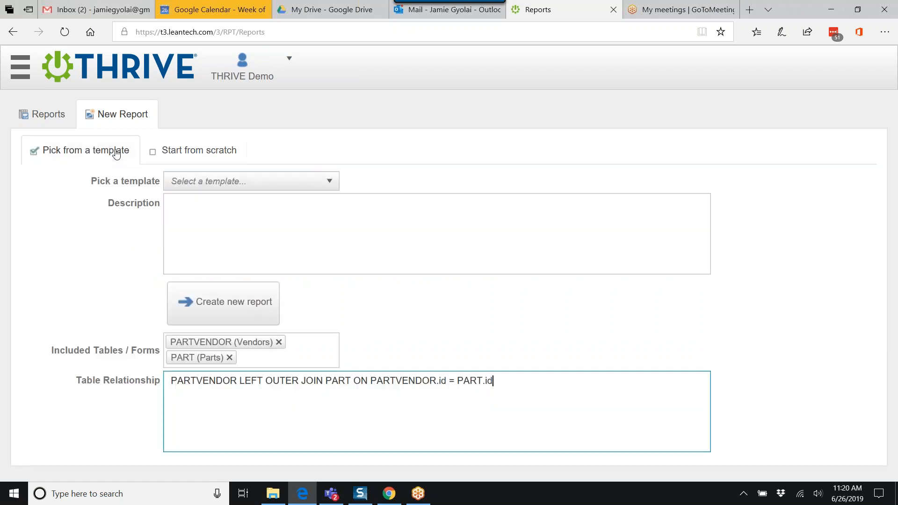
click(212, 180)
click(220, 211)
click(202, 177)
click(196, 187)
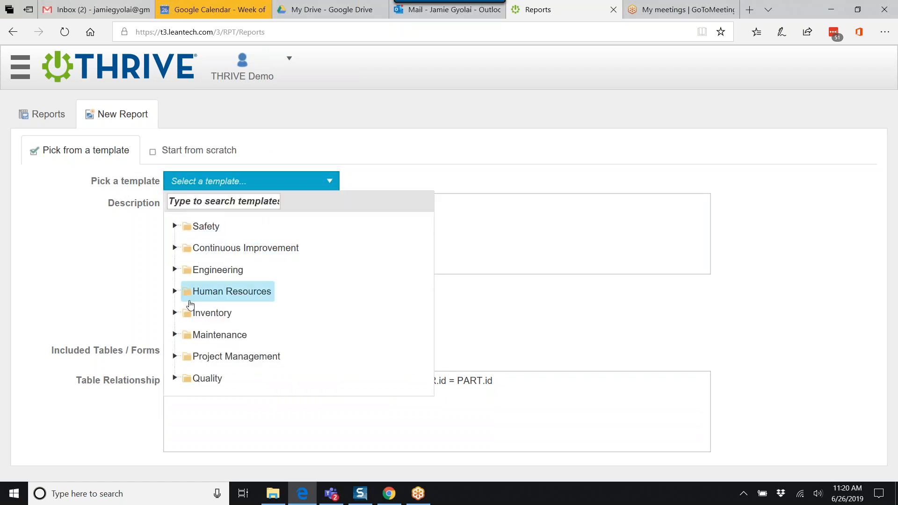
click(211, 154)
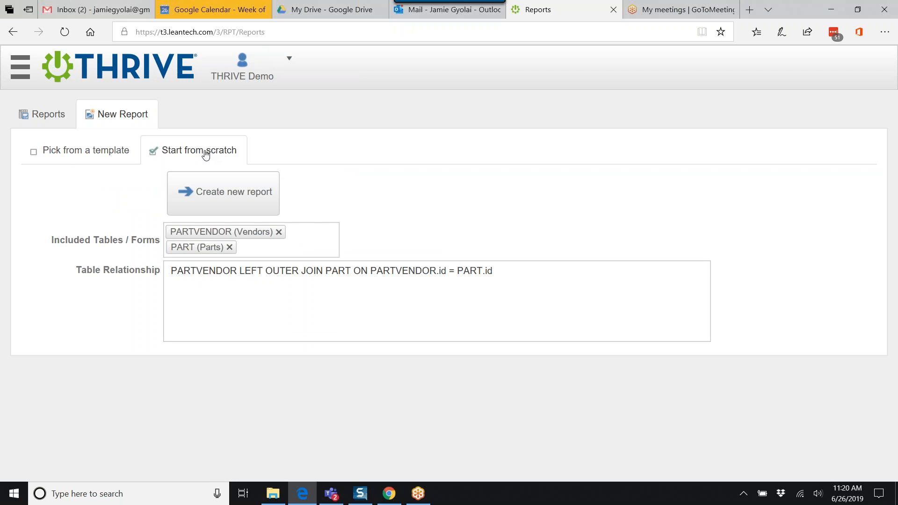
Step: Return to the reports list and view the reports in the Quality folder's Projects subfolder
click(46, 117)
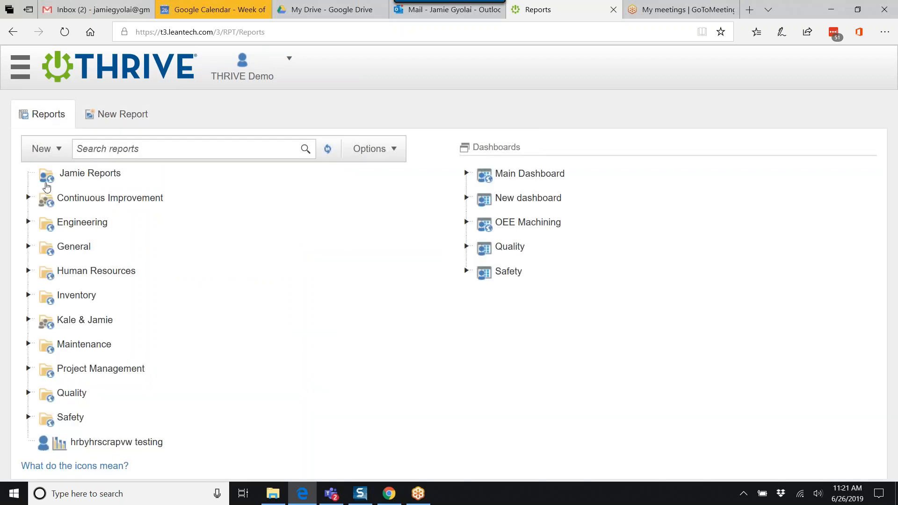
click(28, 393)
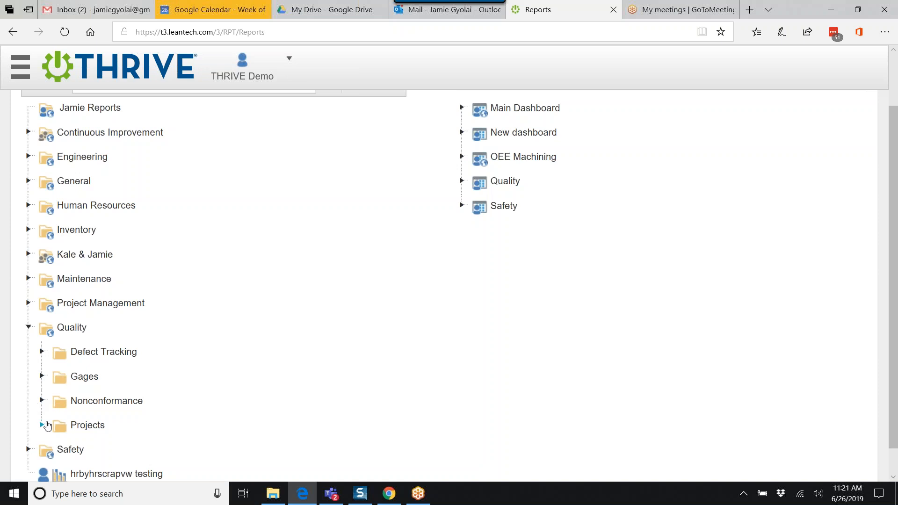
click(42, 425)
scroll(209, 381, down, 1)
scroll(206, 367, down, 4)
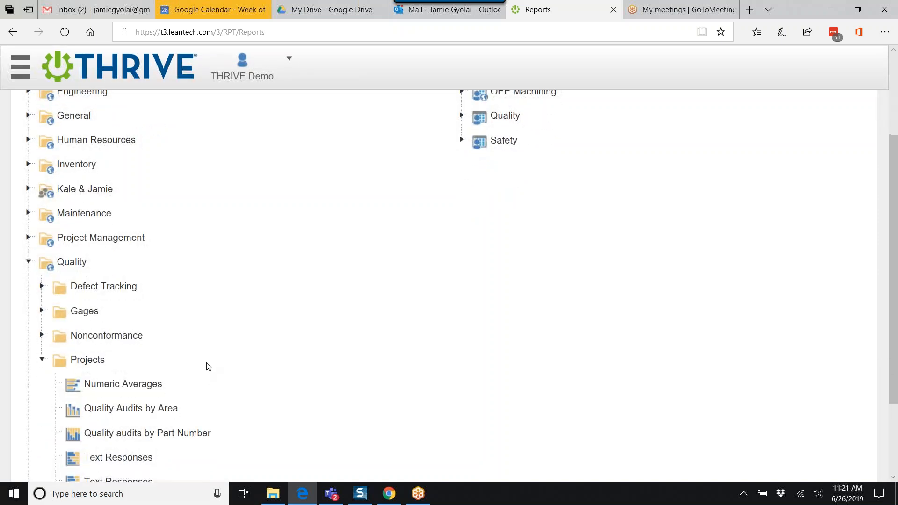
scroll(164, 313, up, 4)
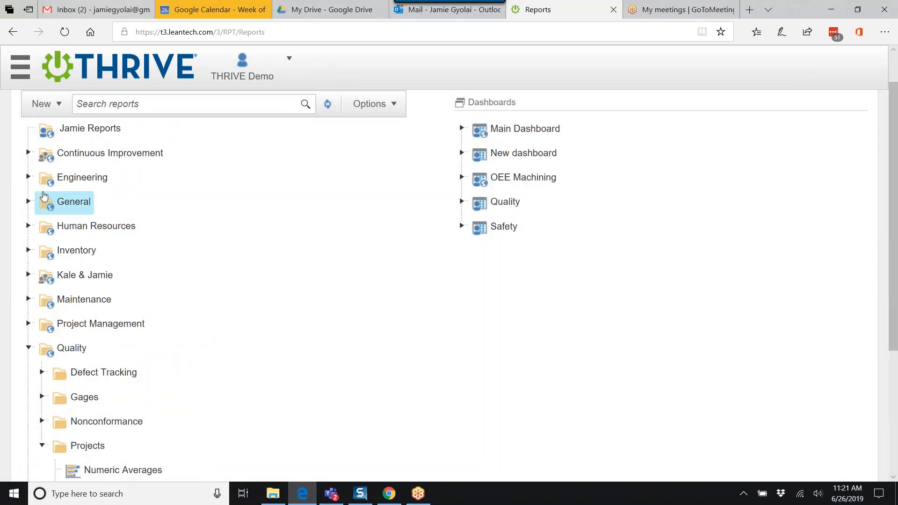
Step: View the reports in the General folder and in Continuous Improvement > Projects of the shared folder below Inventory
click(28, 201)
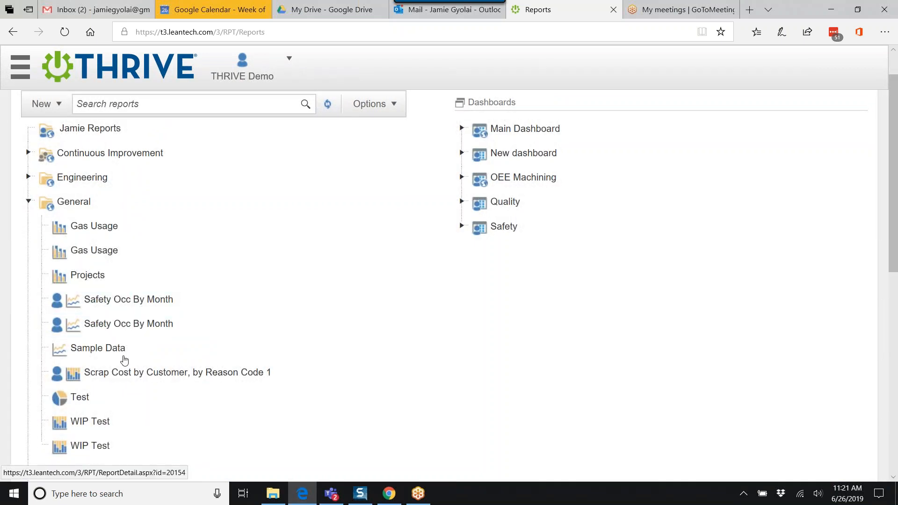
scroll(125, 361, down, 3)
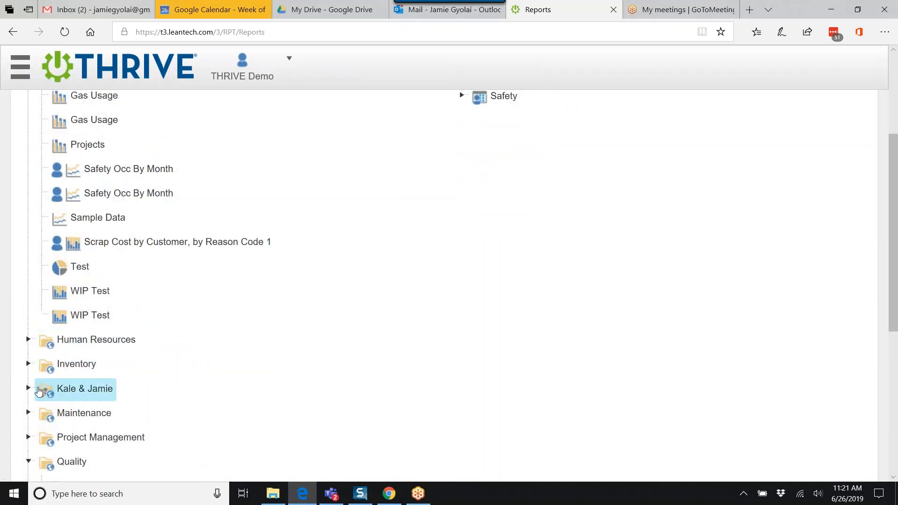
click(74, 385)
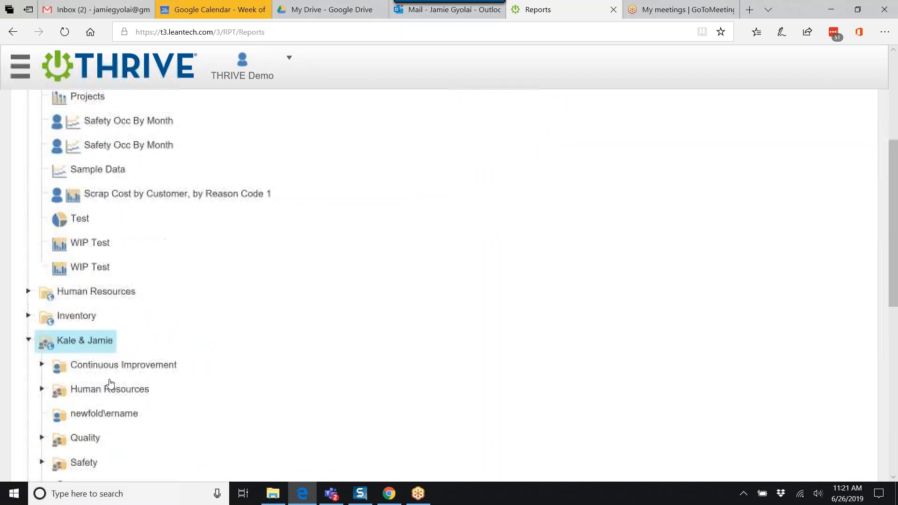
scroll(56, 337, down, 3)
click(43, 282)
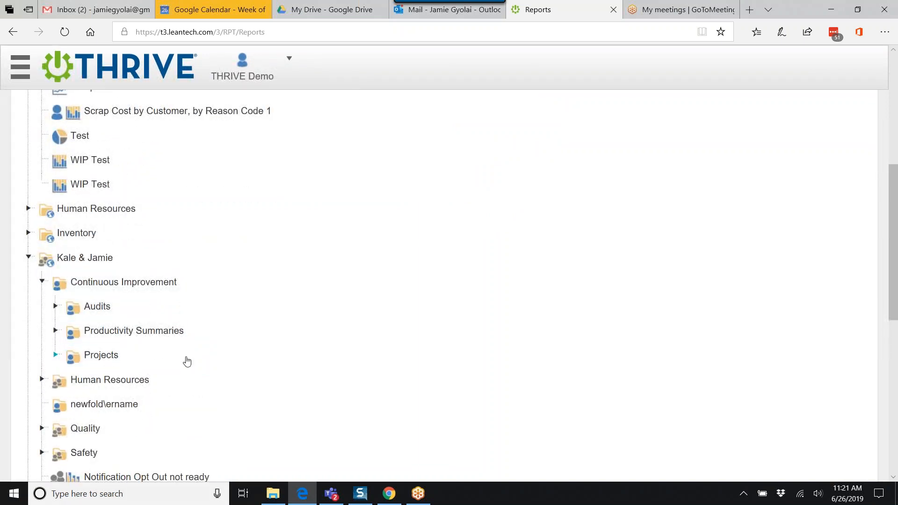
scroll(187, 361, down, 2)
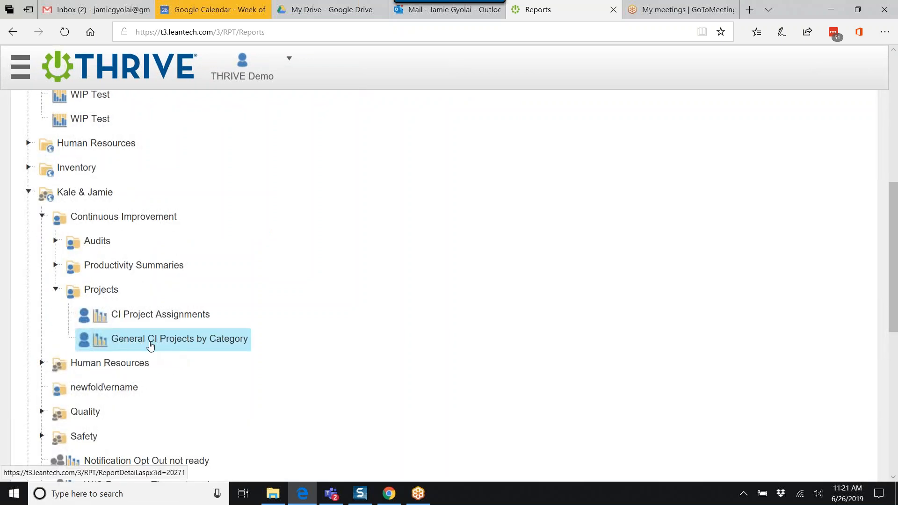
Step: Open the General CI Projects by Category report, show its configuration tree, and collapse the Report Properties, Chart and Text Report sections
click(150, 345)
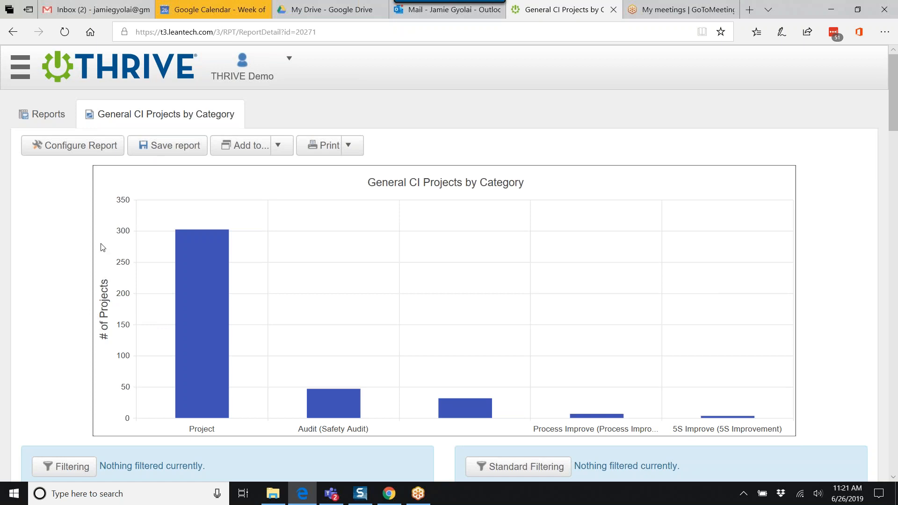
mouse_move(339, 390)
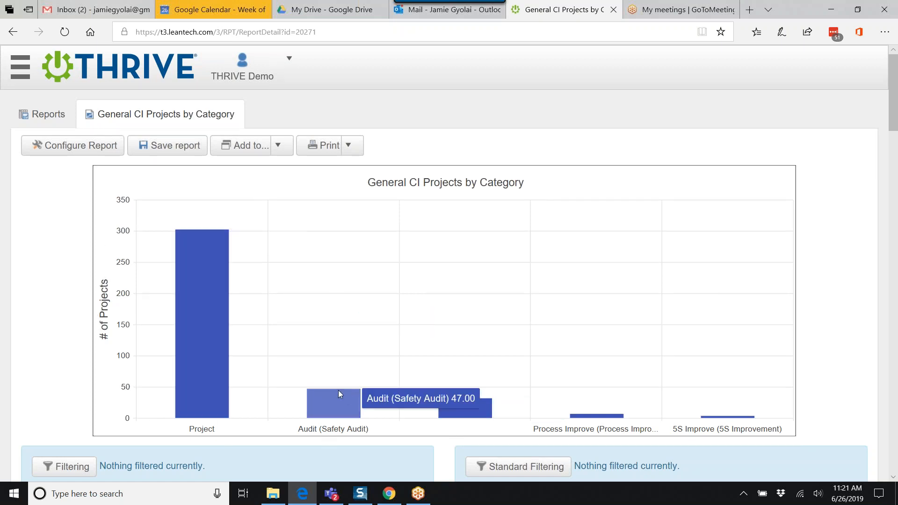
click(80, 151)
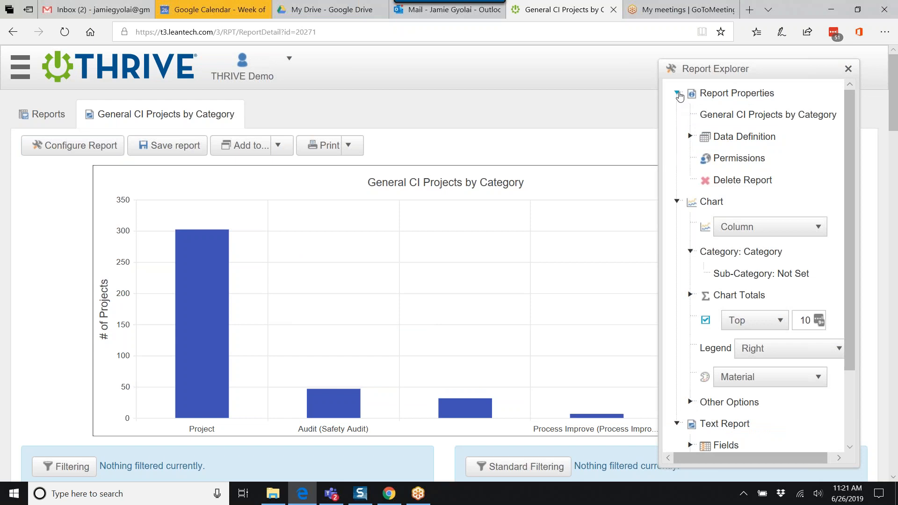
click(680, 96)
click(679, 115)
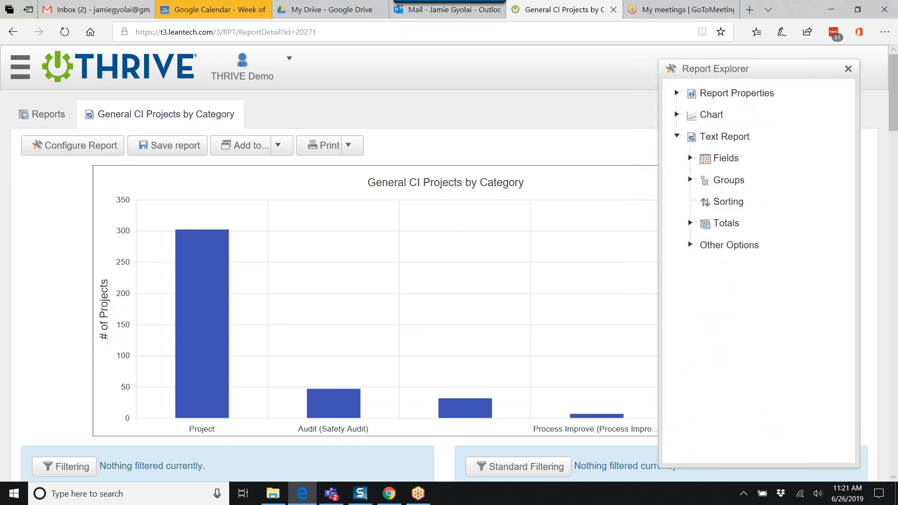
click(679, 137)
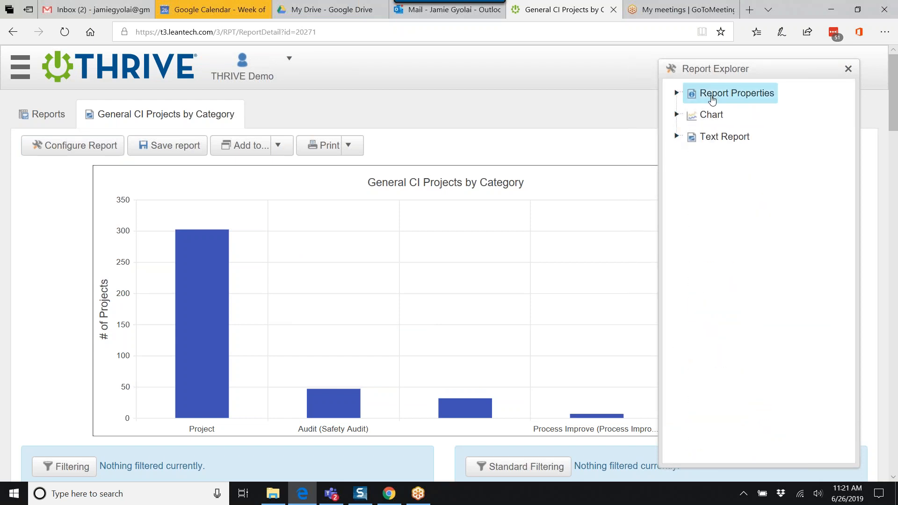
Step: View the items under Report Properties, collapse that section, and expand the Chart section down to its Chart Totals
click(676, 93)
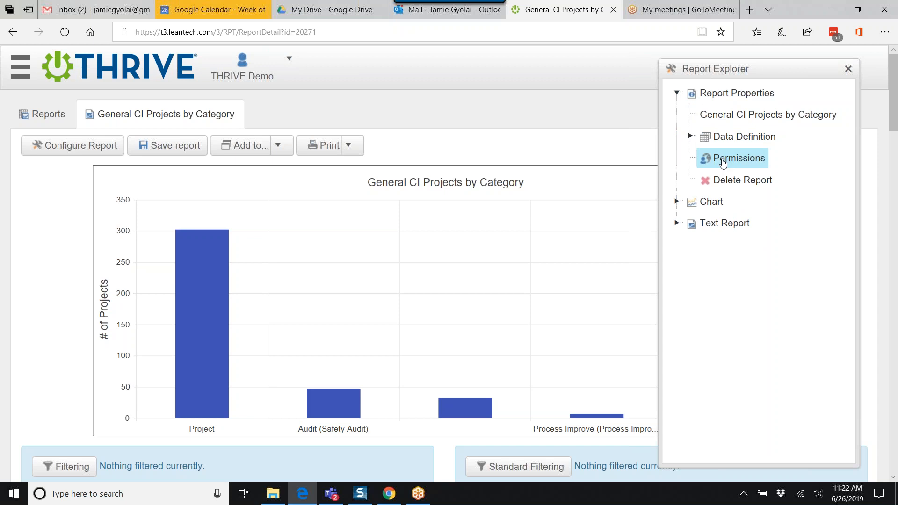
click(675, 95)
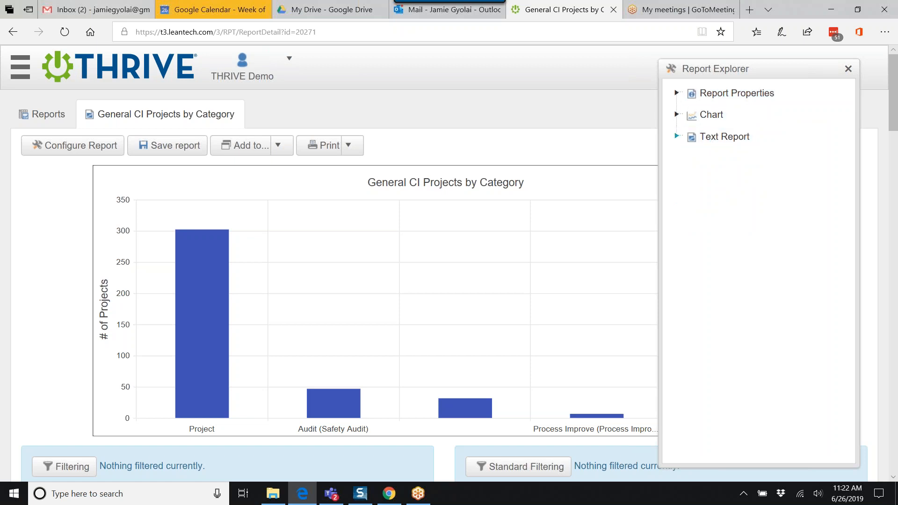
click(677, 115)
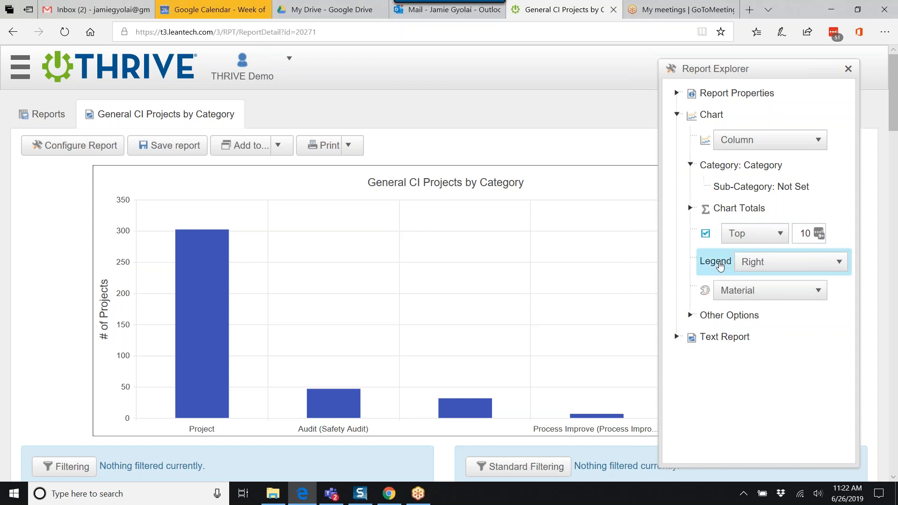
click(690, 208)
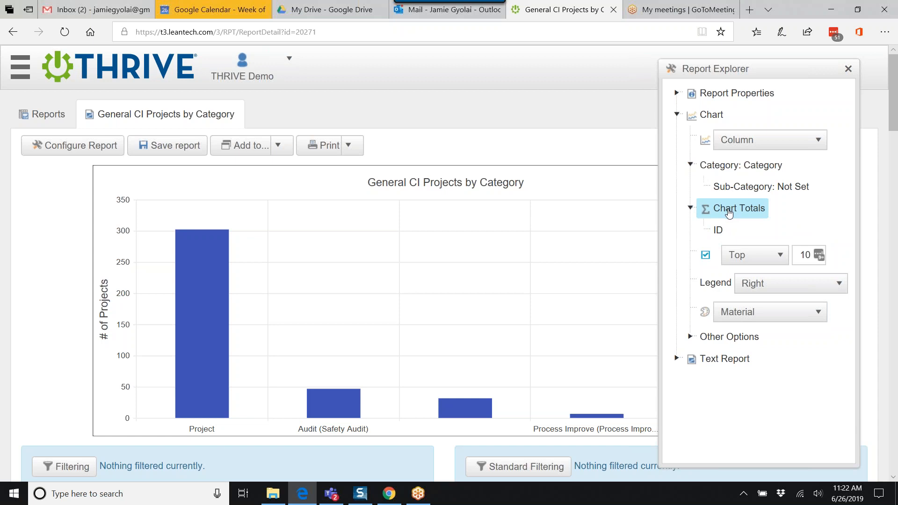
Step: Open the Chart Totals settings in a maximized window and view the summary operations available for the selected ID field
click(729, 211)
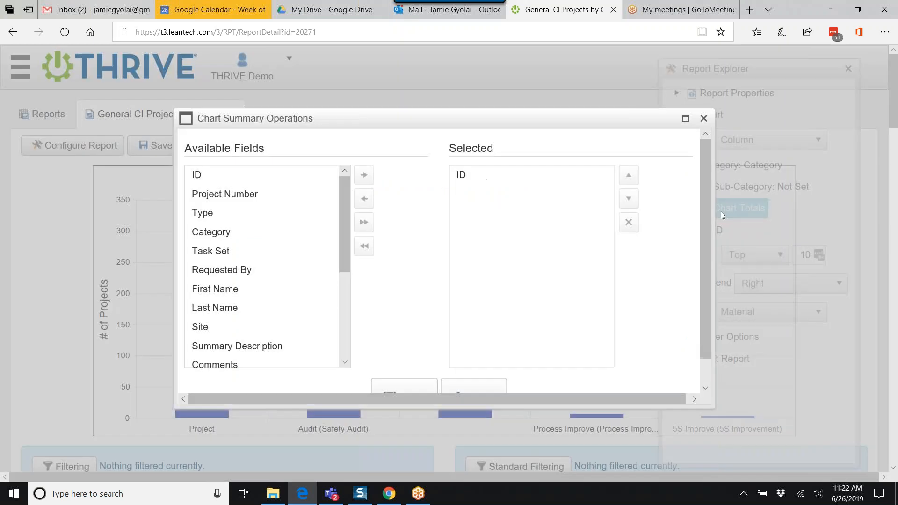
click(686, 119)
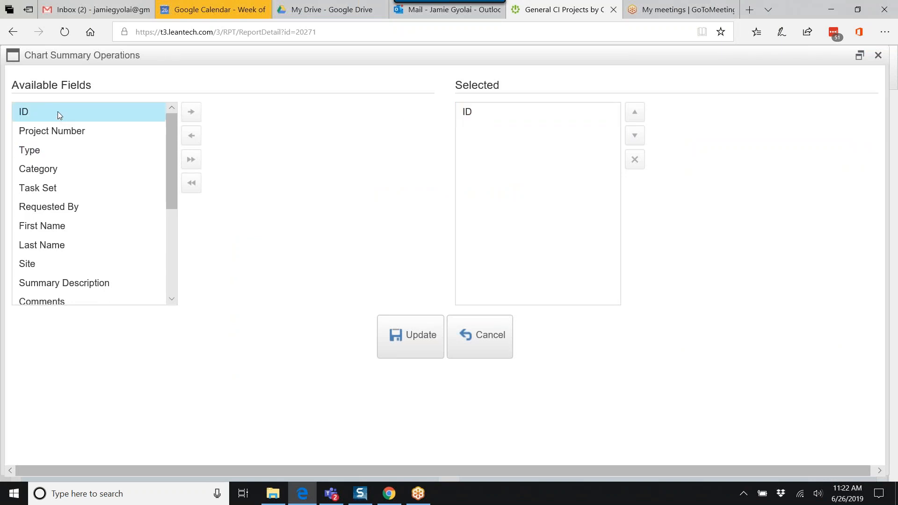
click(472, 113)
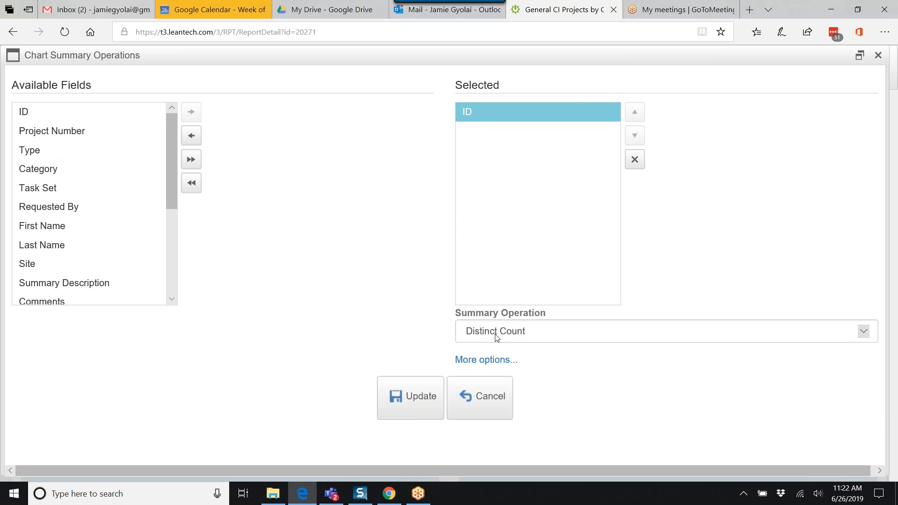
click(507, 333)
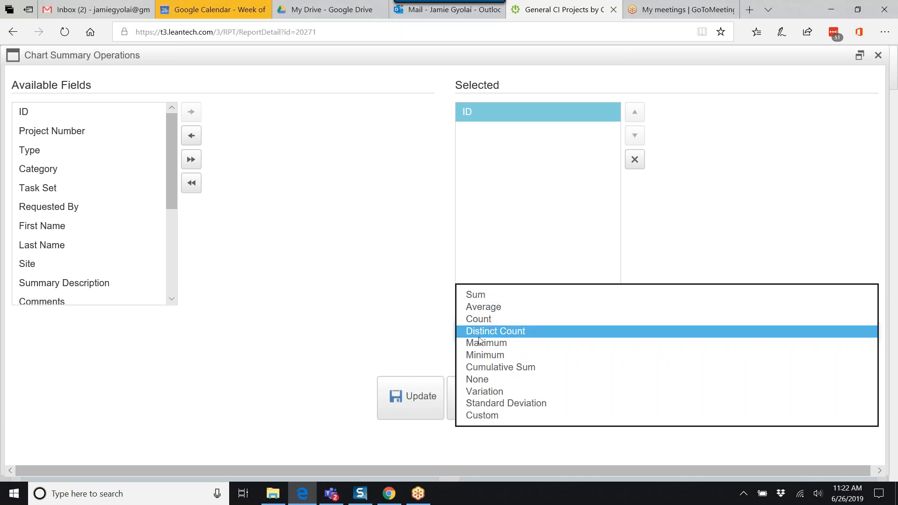
click(429, 318)
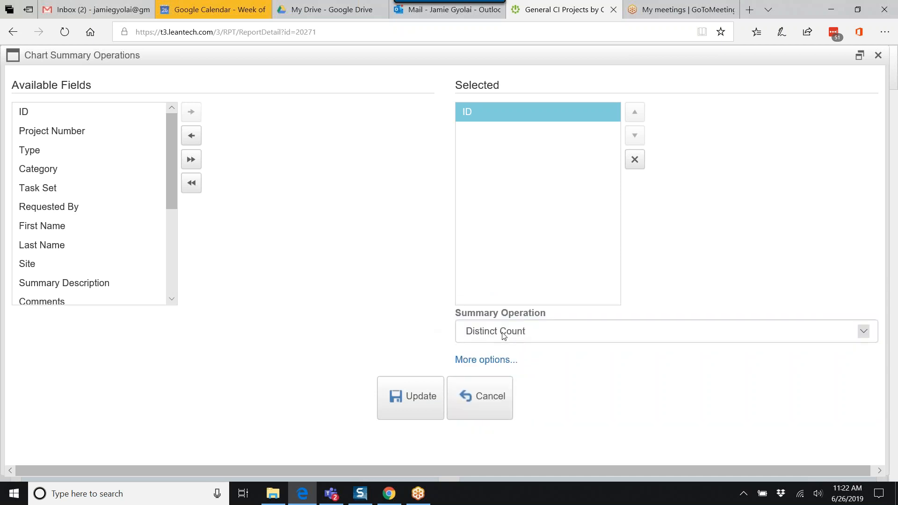
Step: Show the additional options for the ID total and examine its summary field and summary name
click(491, 360)
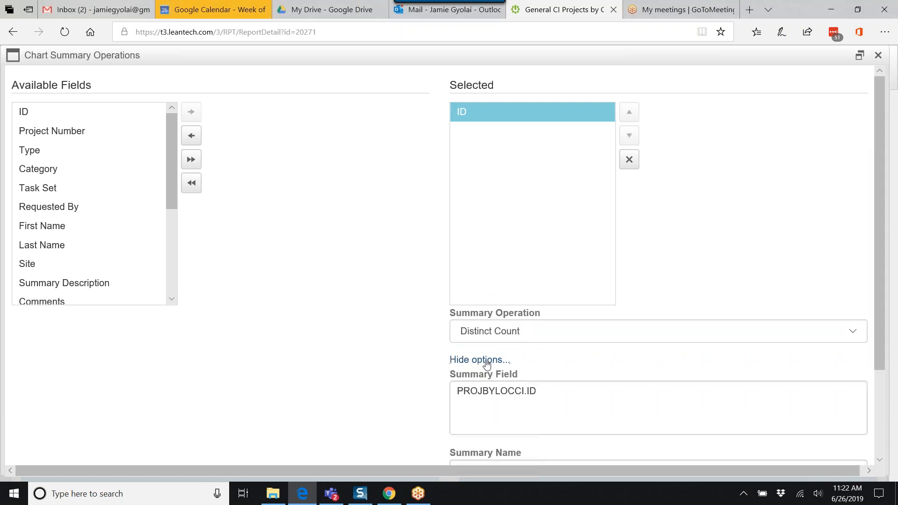
scroll(416, 362, down, 3)
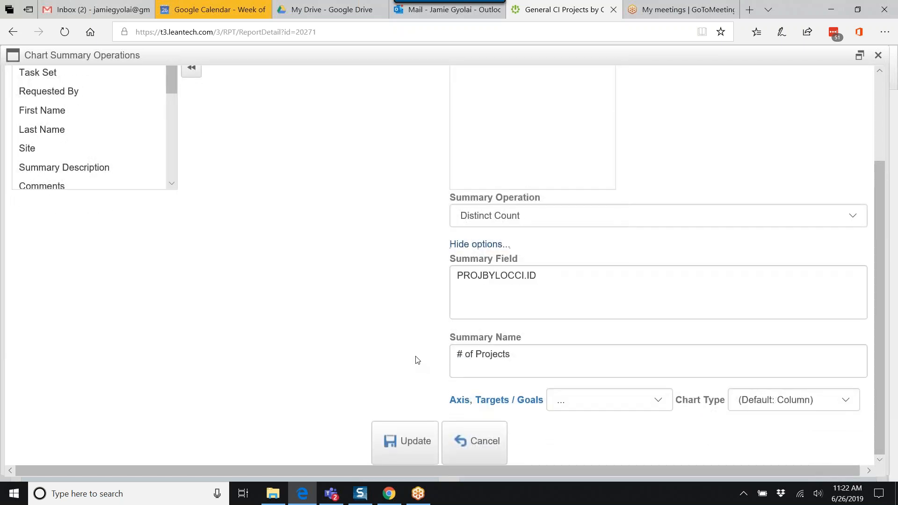
click(467, 288)
click(463, 351)
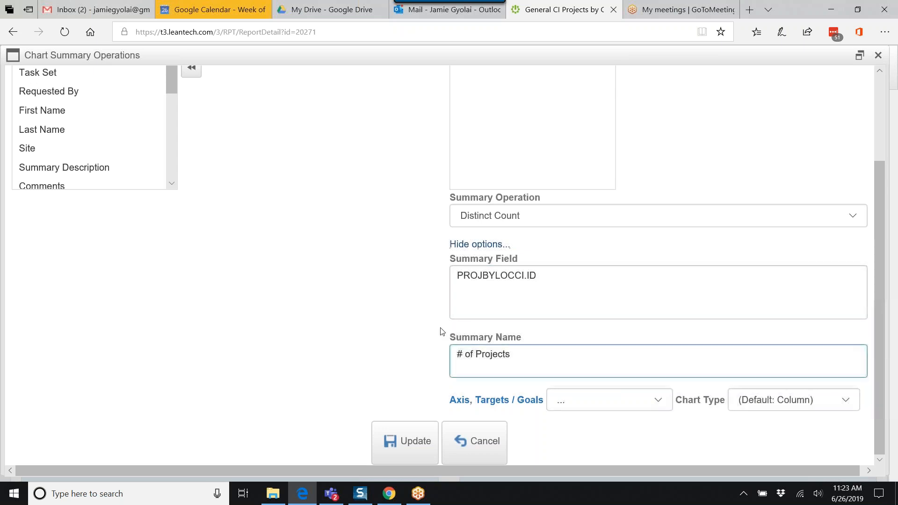
drag(459, 354, 509, 357)
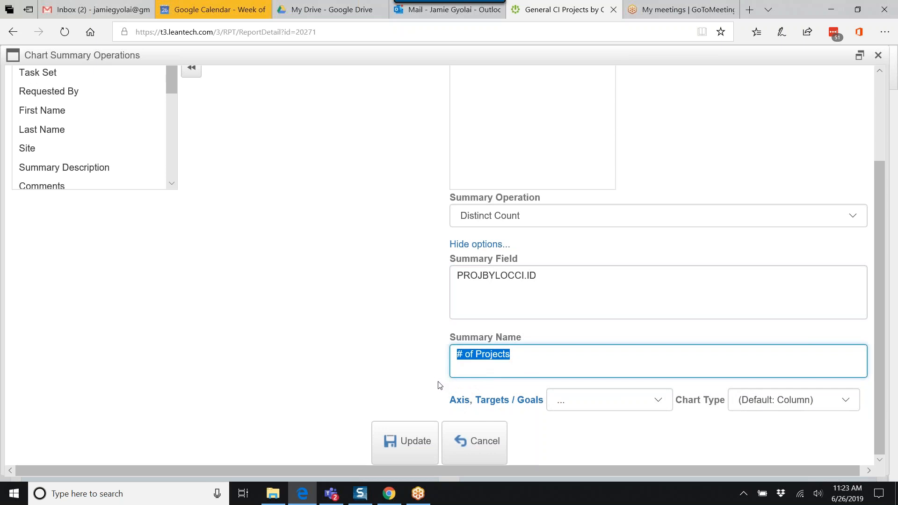
click(459, 403)
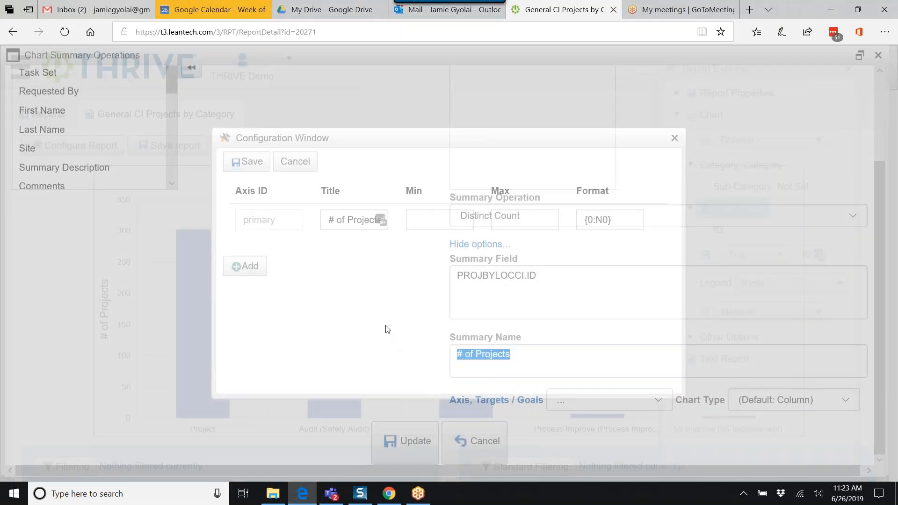
click(353, 229)
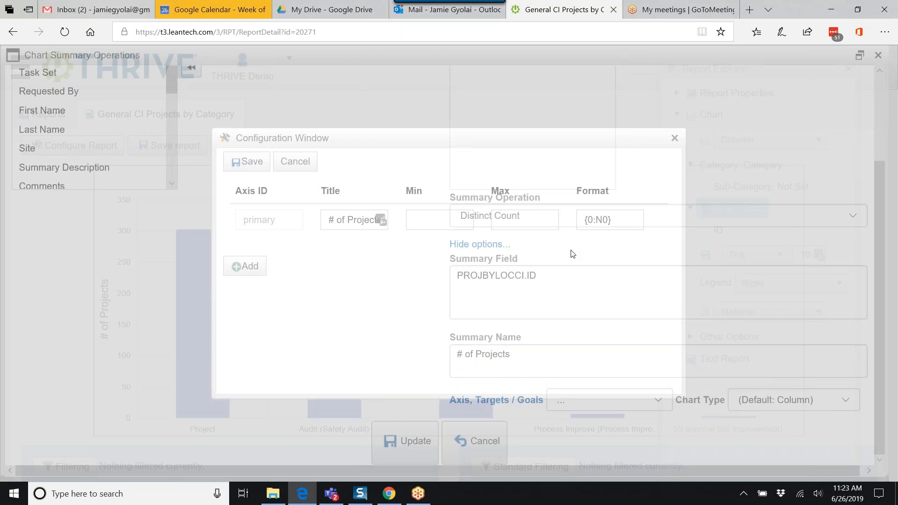
click(94, 35)
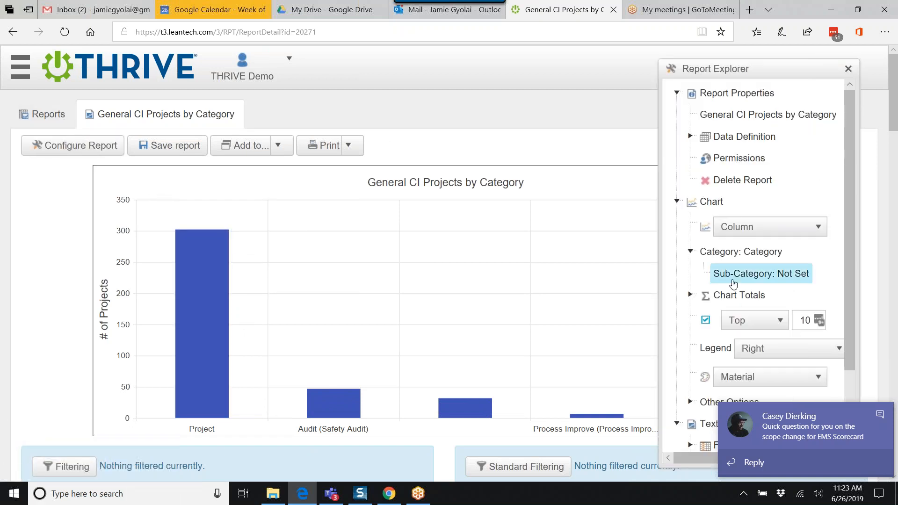
Step: Reopen the Chart Totals settings, show the additional options for the selected ID field, and open its axis configuration
click(732, 296)
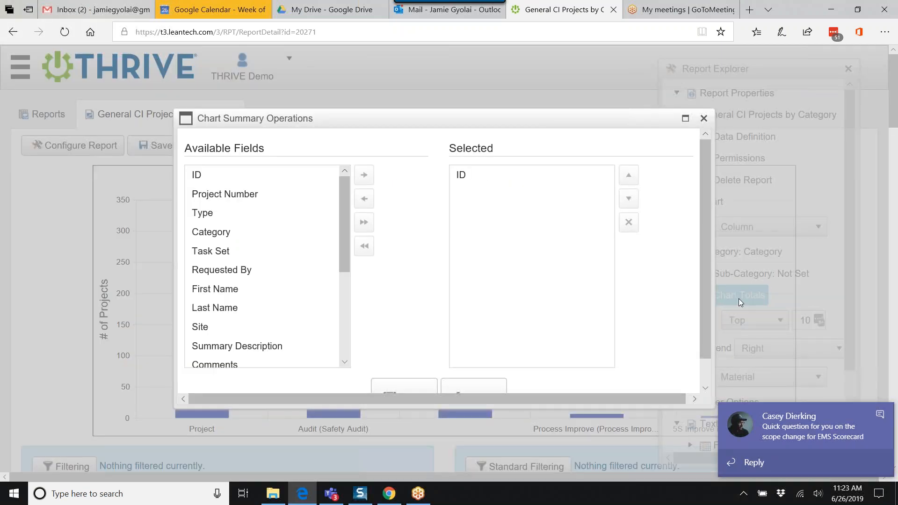
click(463, 177)
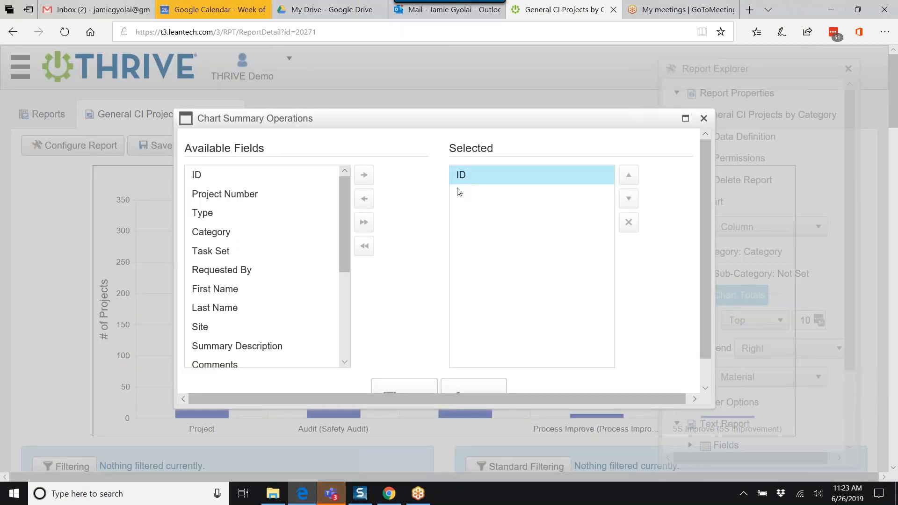
scroll(433, 208, down, 2)
click(479, 343)
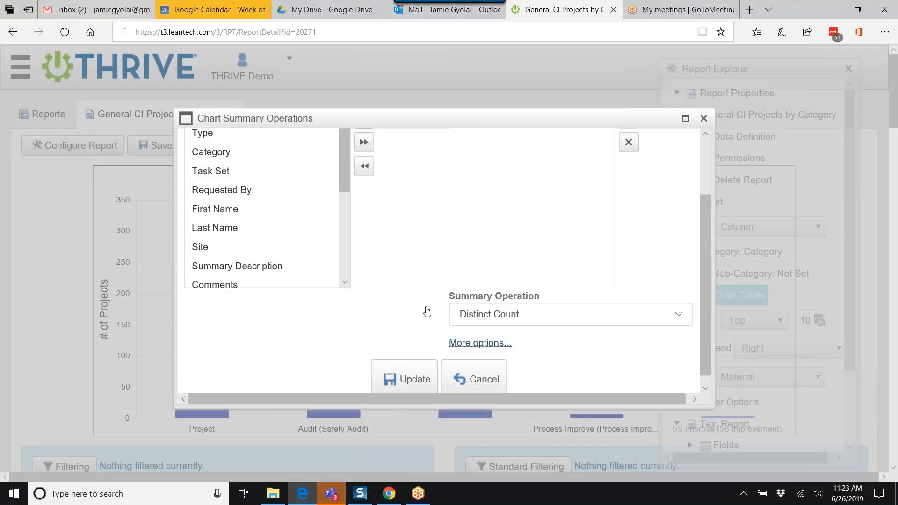
scroll(426, 306, down, 2)
scroll(426, 307, down, 2)
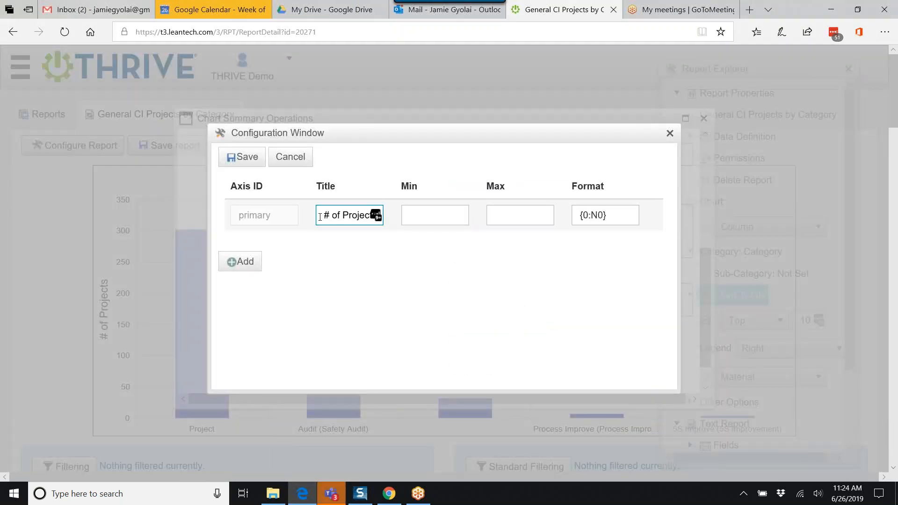
Step: Examine the primary axis's title, minimum and maximum fields and the list of available number and date formats
drag(323, 216, 379, 216)
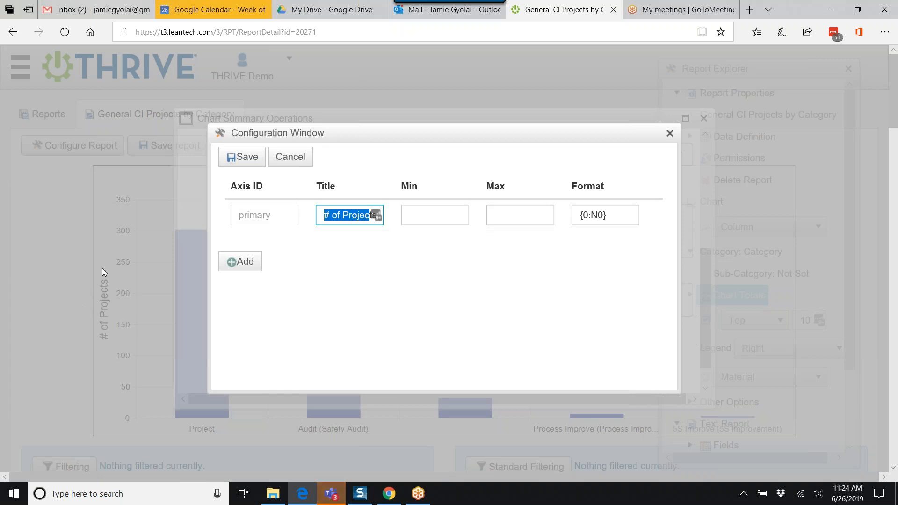
click(327, 219)
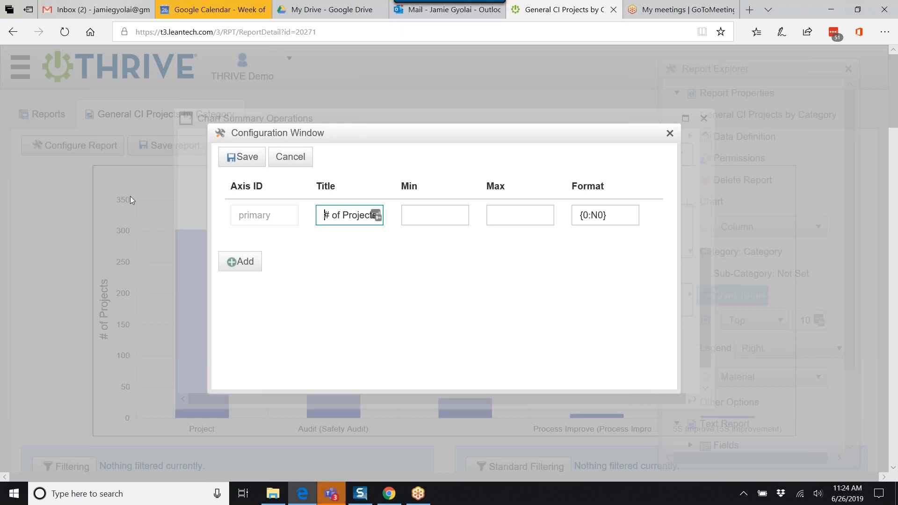
click(415, 210)
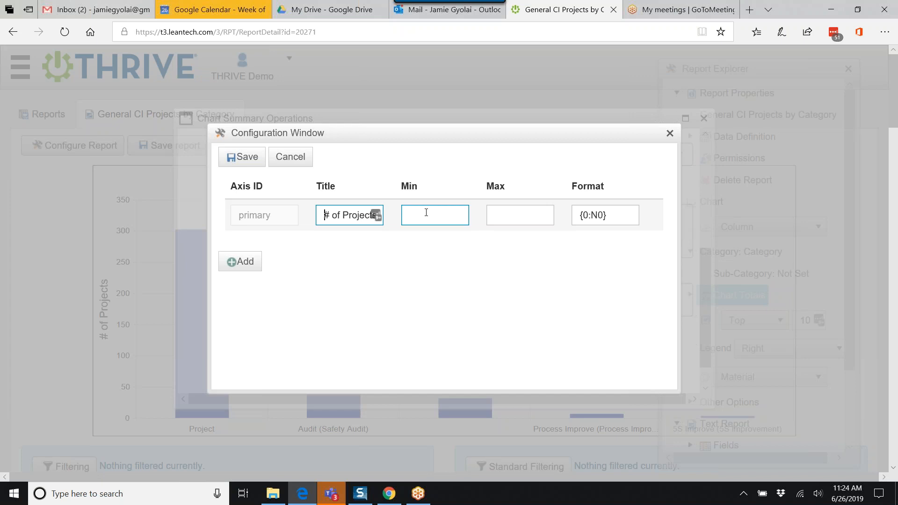
key(Tab)
click(460, 213)
click(615, 215)
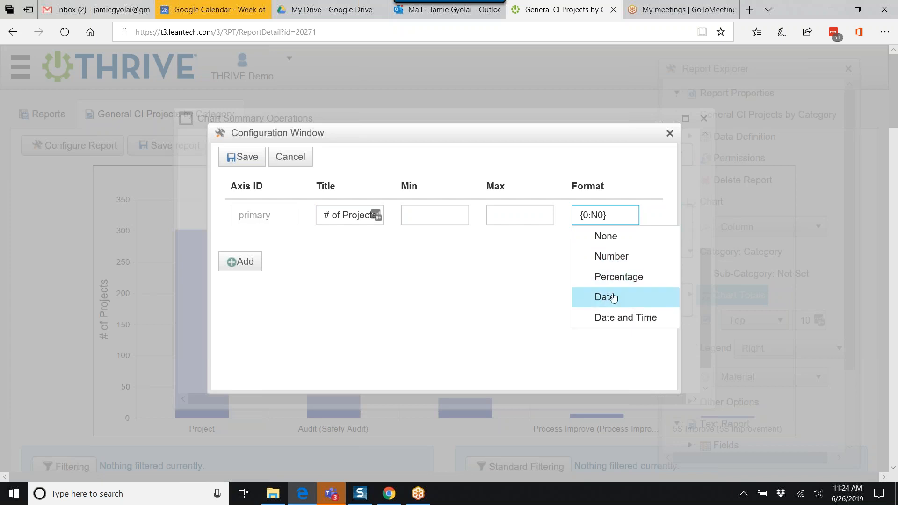
click(550, 295)
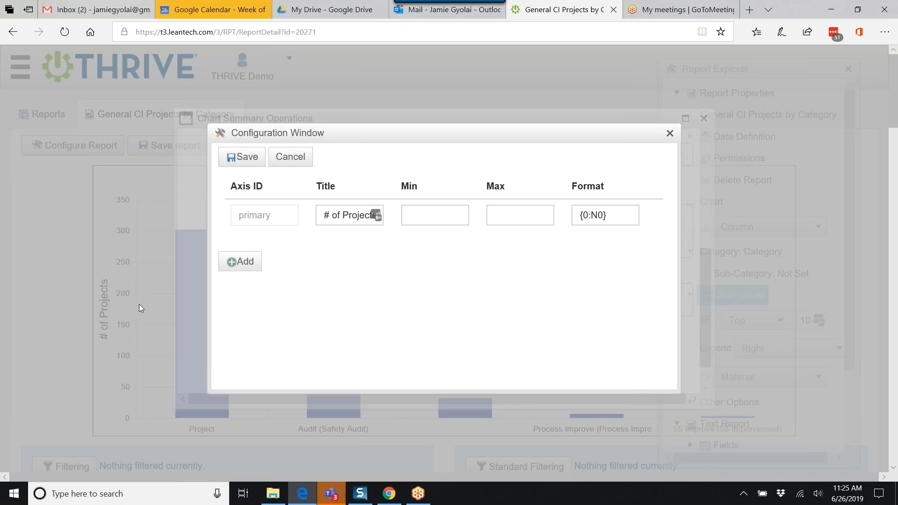
Step: Try the format {0:N1} for the primary axis, restore {0:N0}, and close the axis configuration
click(603, 216)
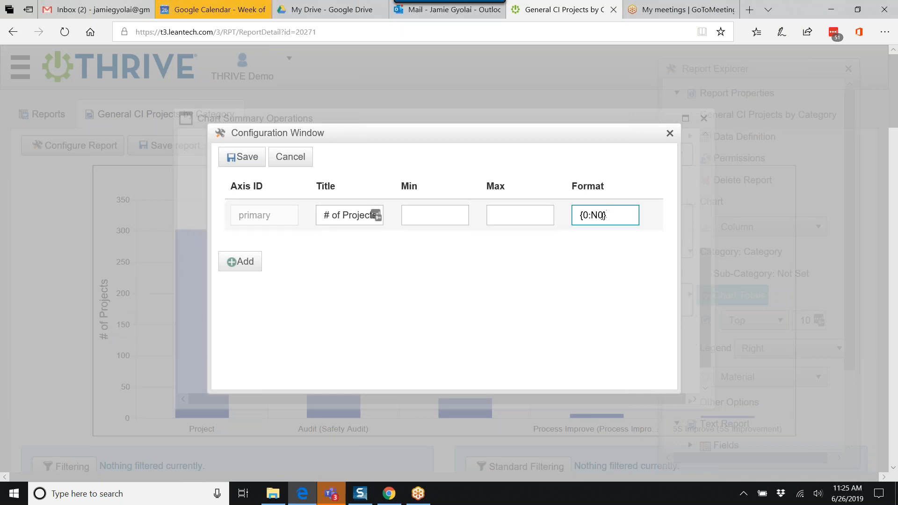
key(BackSpace)
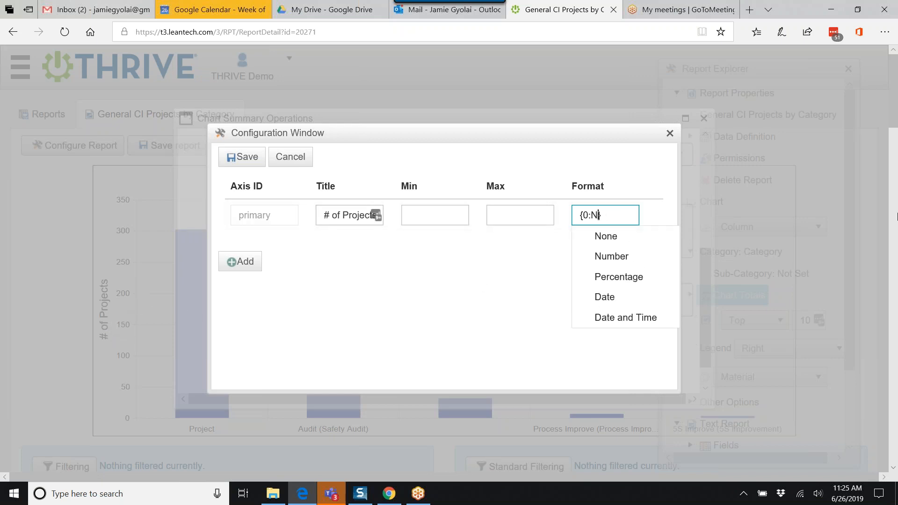
text(1)
key(BackSpace)
text(0)
click(670, 133)
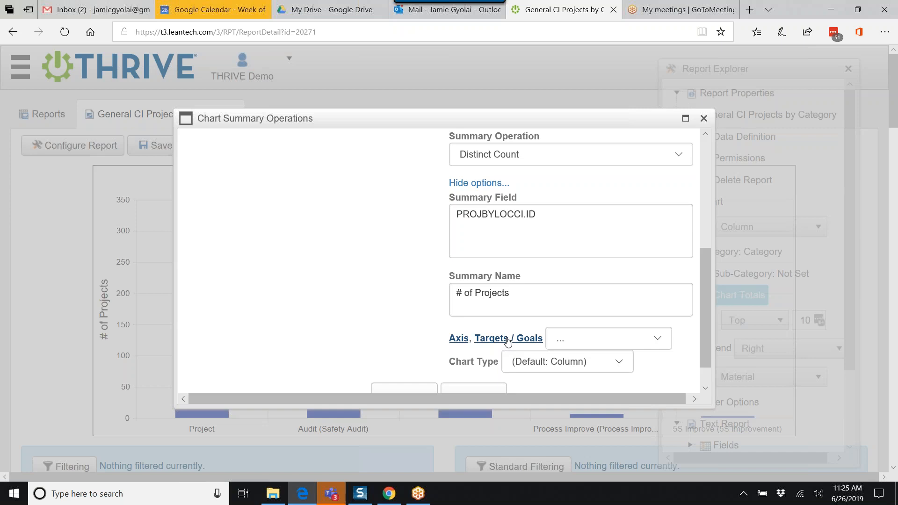
Step: Open the targets and goals for the # of Projects axis and make the first goal range 0 to 100 in red
click(508, 341)
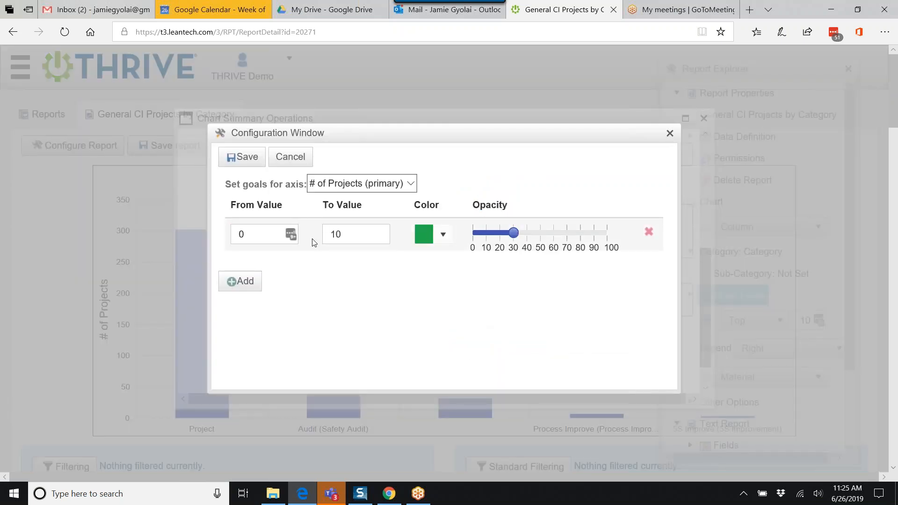
click(258, 235)
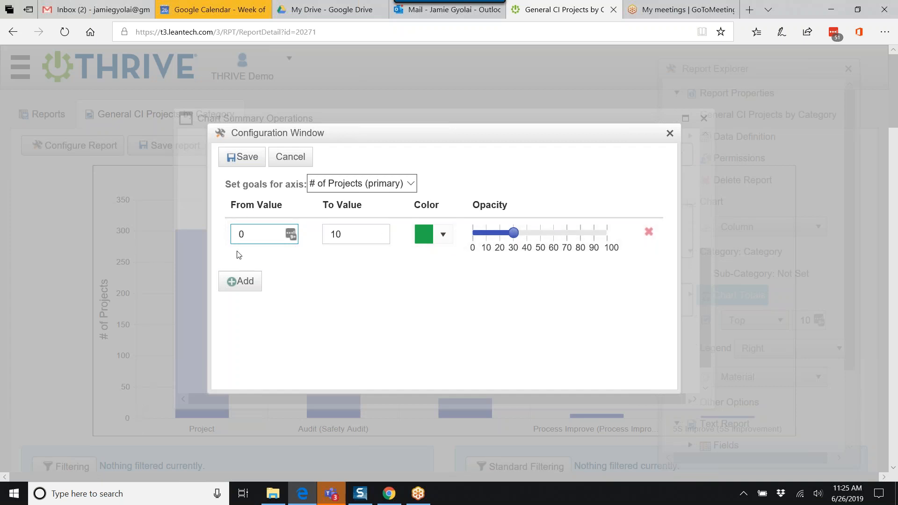
double_click(353, 235)
text(100)
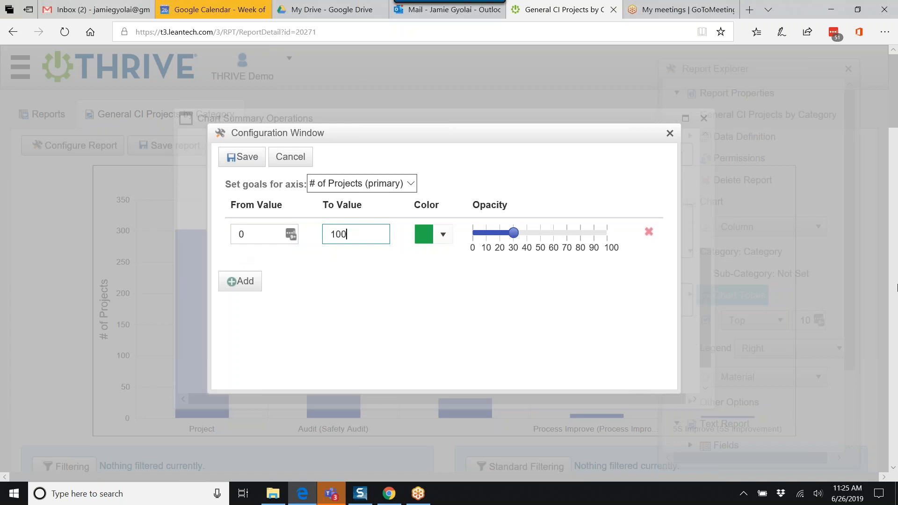
click(444, 236)
click(447, 250)
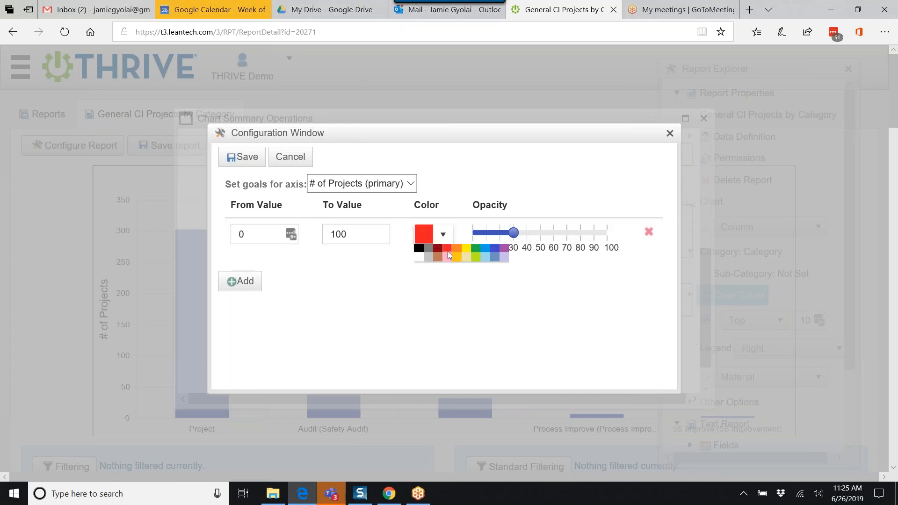
Step: Add a second goal range from 100 to 500 in green and save the goals
click(241, 285)
click(257, 265)
text(100)
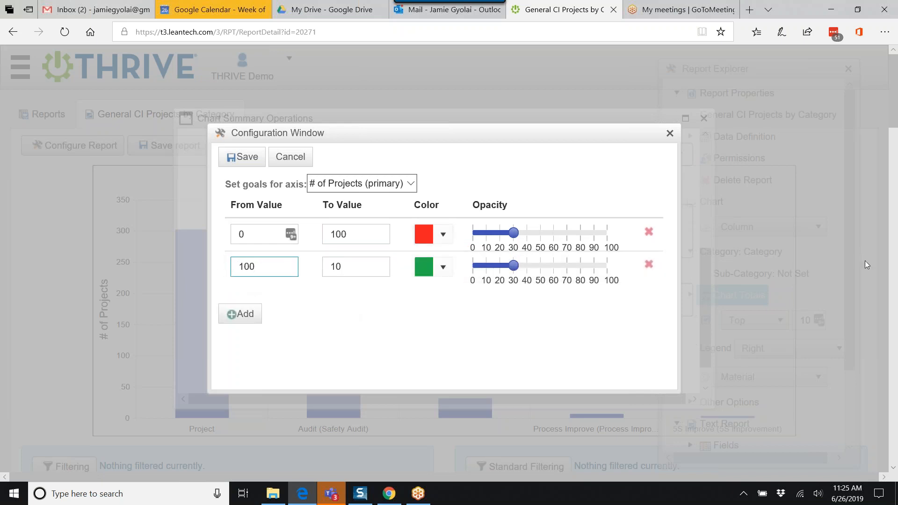
click(335, 266)
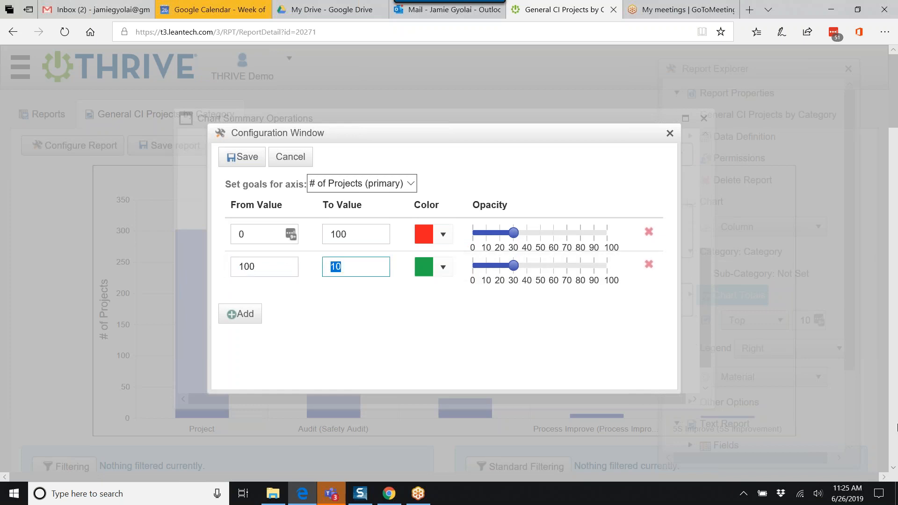
text(500)
click(231, 159)
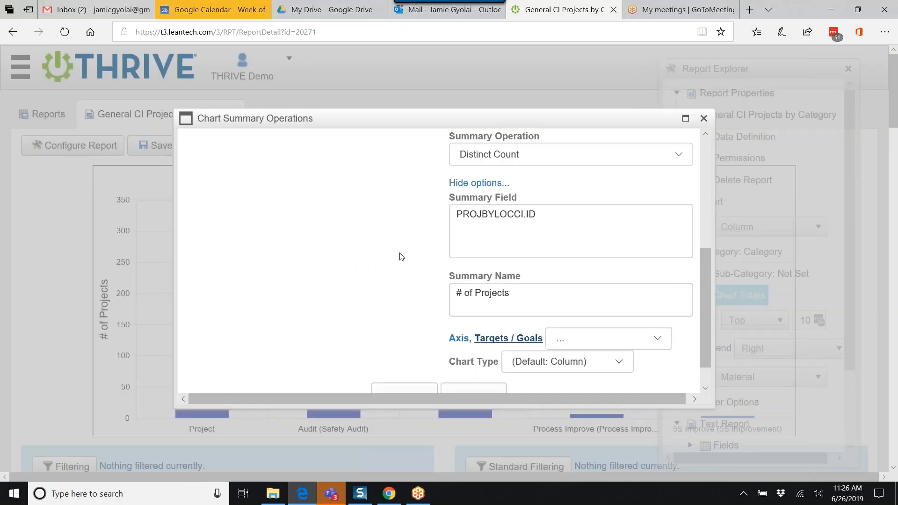
Step: Update the chart totals with the new goals and close the Report Explorer to examine the Project column against the goal bands
scroll(398, 258, down, 1)
scroll(389, 269, down, 2)
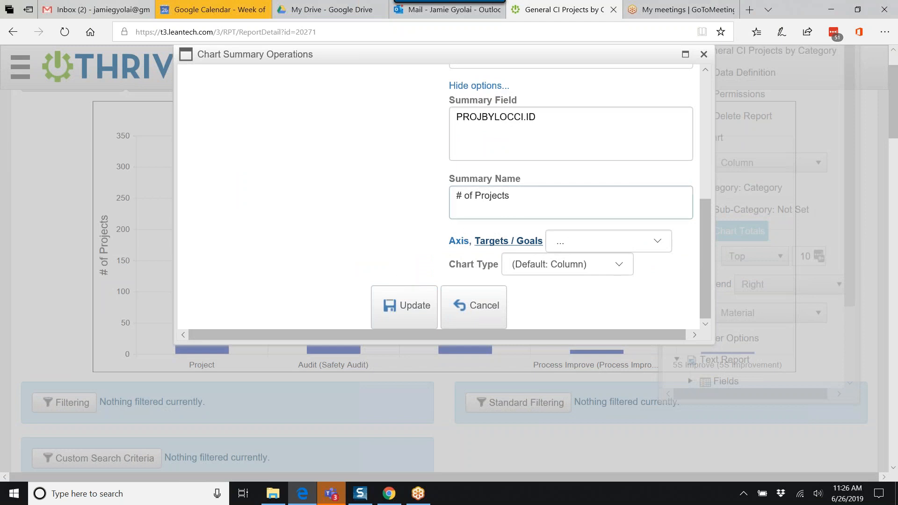
click(411, 304)
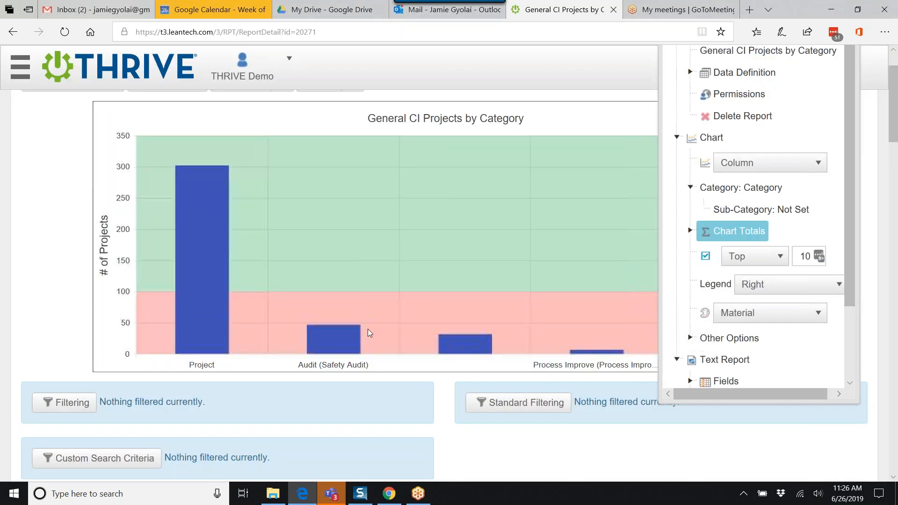
scroll(825, 105, up, 2)
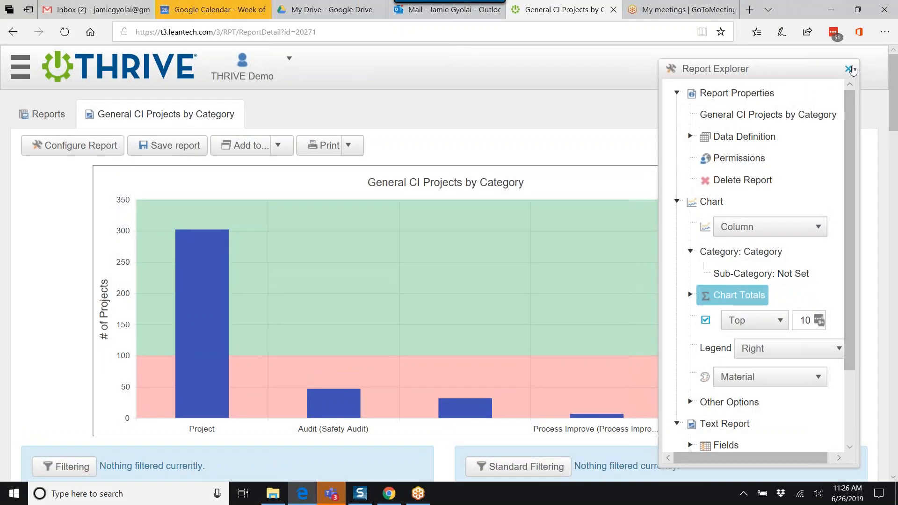
click(851, 69)
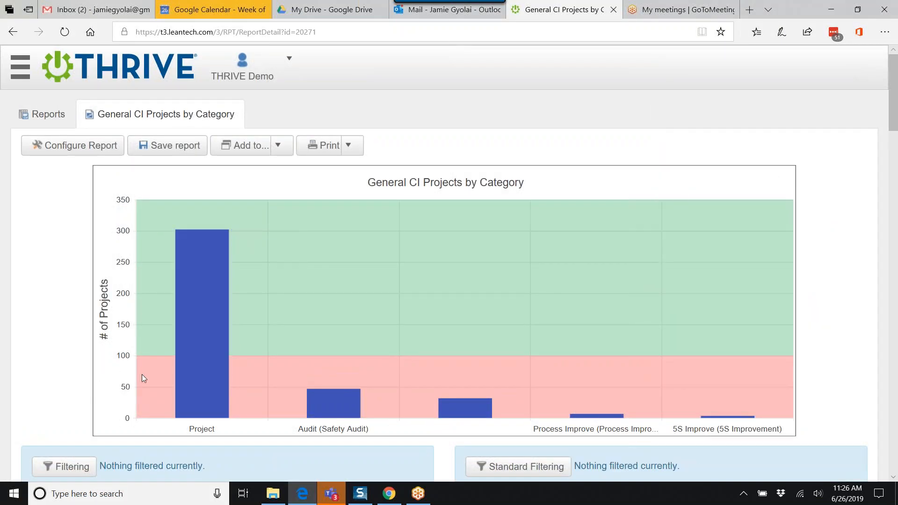
mouse_move(220, 310)
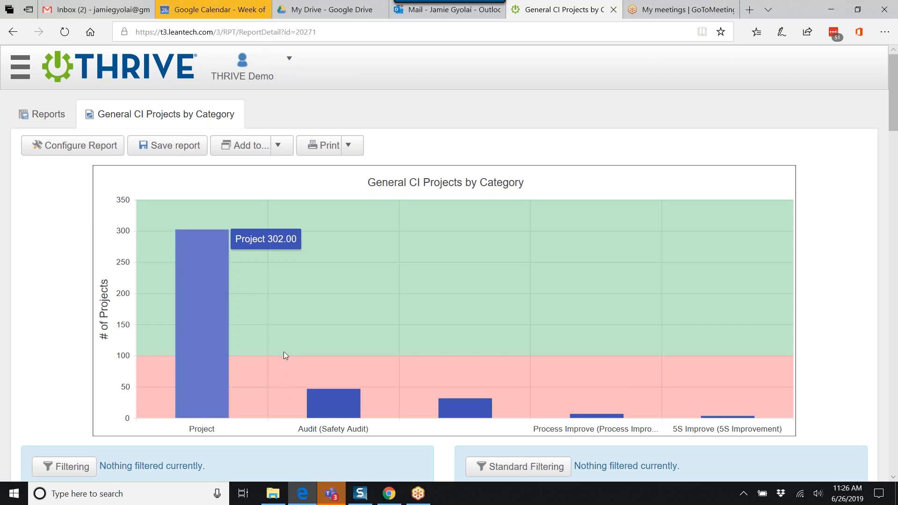
Step: Reopen the report's Chart Totals settings, review where the ID field's Targets / Goals option is found, and close them unchanged
click(69, 149)
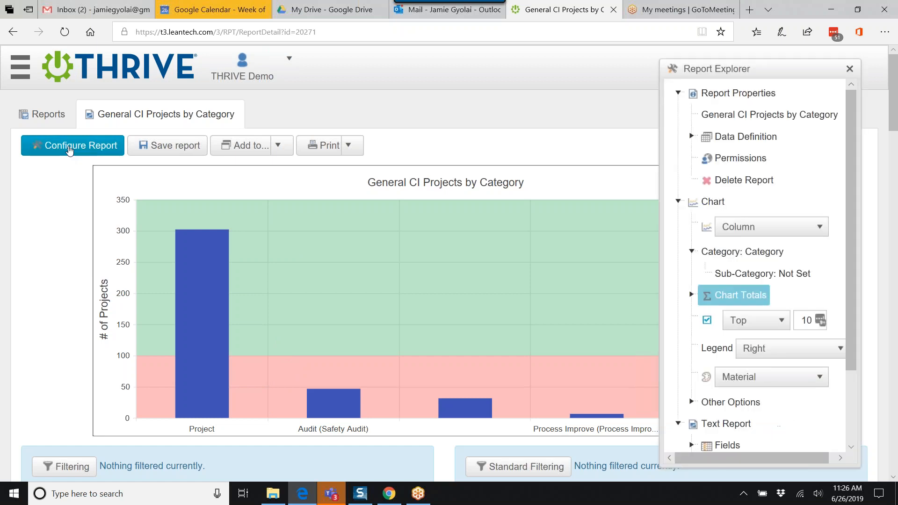
click(731, 296)
click(481, 179)
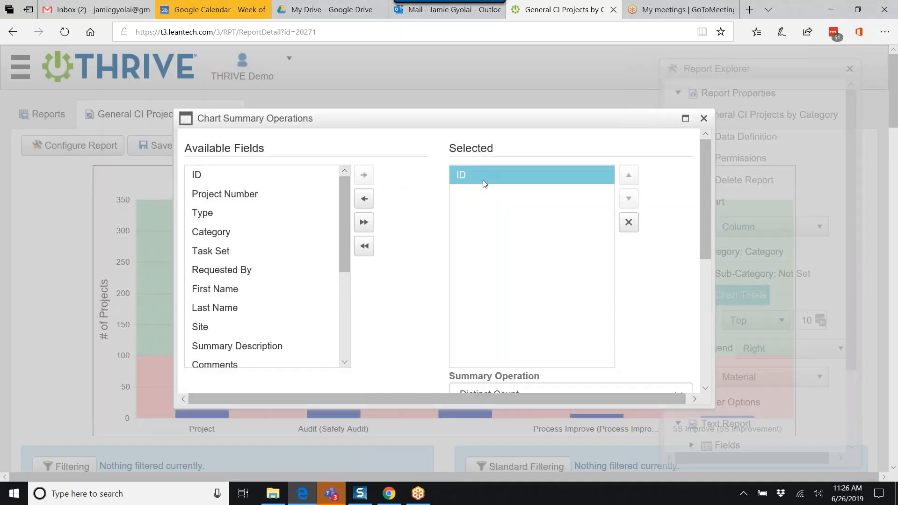
scroll(435, 225, down, 5)
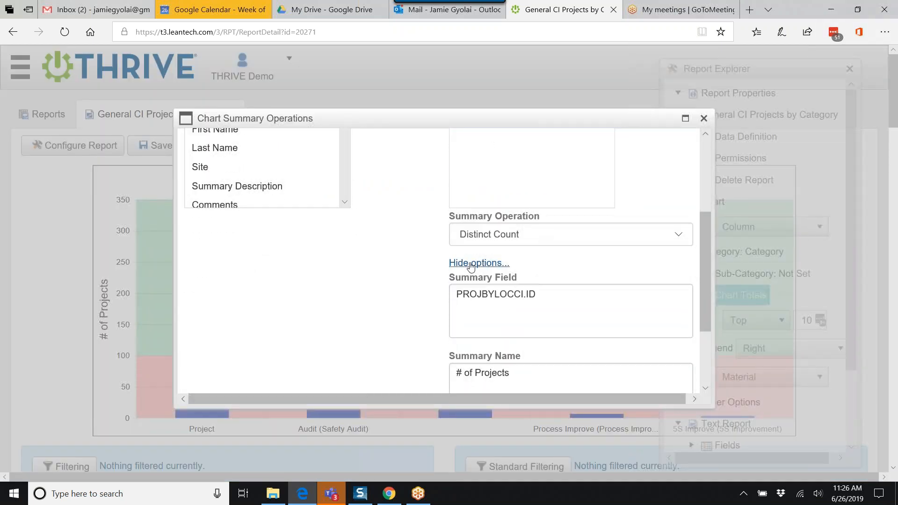
scroll(468, 262, down, 1)
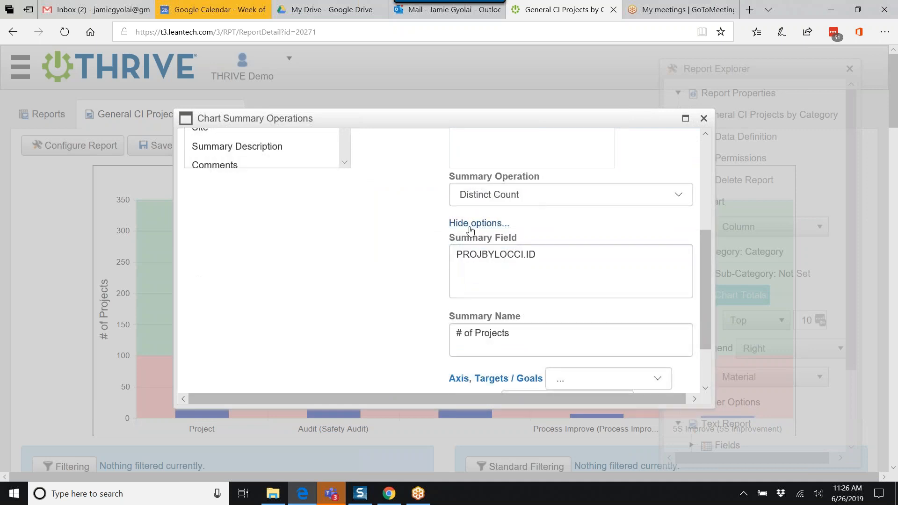
scroll(436, 241, down, 2)
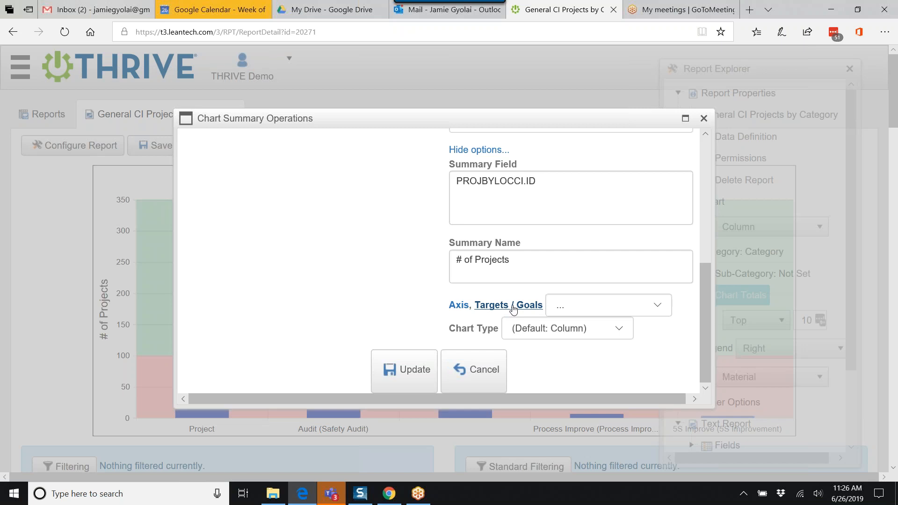
click(704, 119)
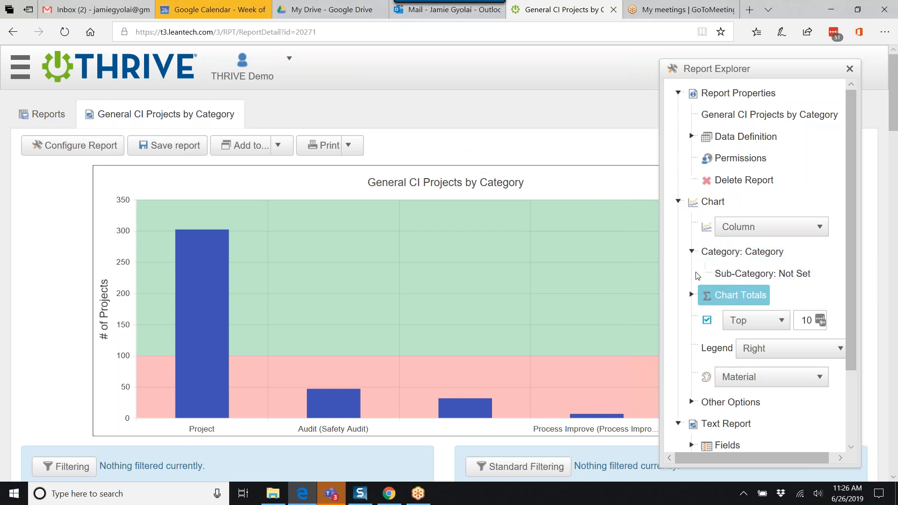
Step: Examine the chart's Other Options, including the refresh interval, axis label length limit and chart image and data exports, and collapse them
scroll(696, 276, down, 1)
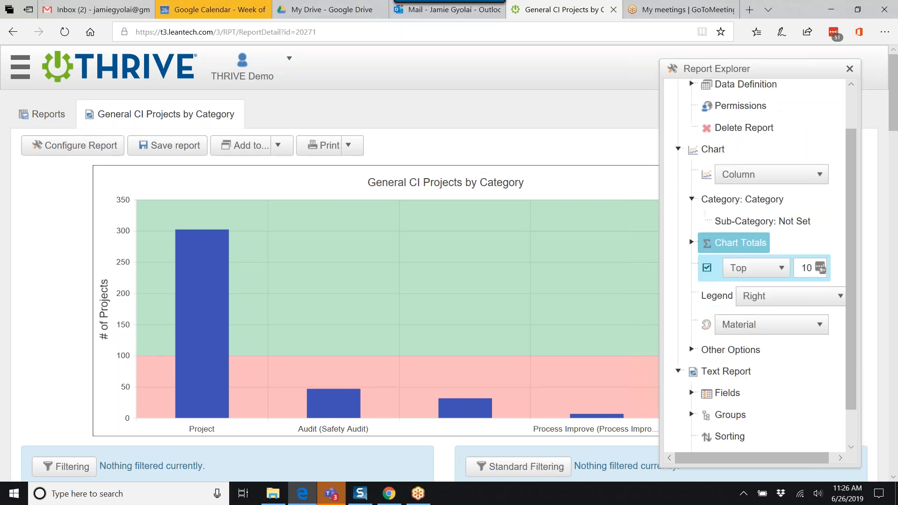
click(692, 346)
scroll(692, 344, down, 1)
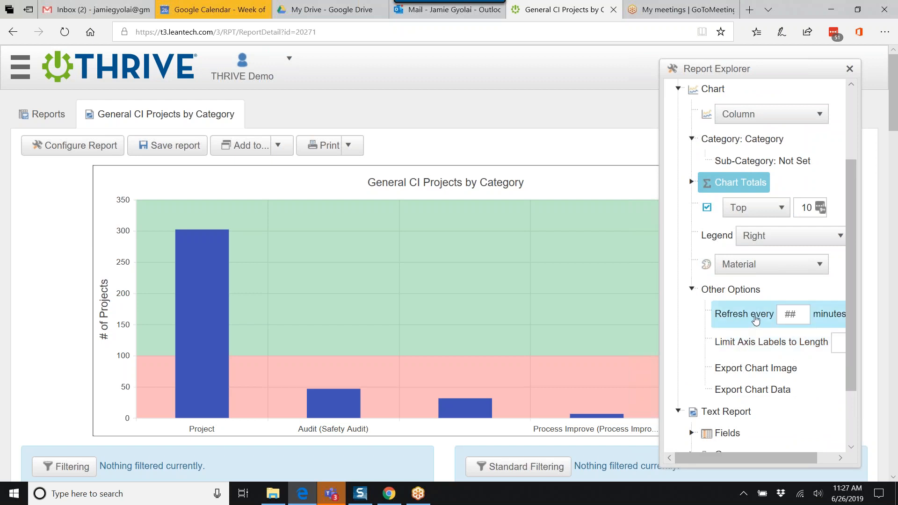
click(794, 314)
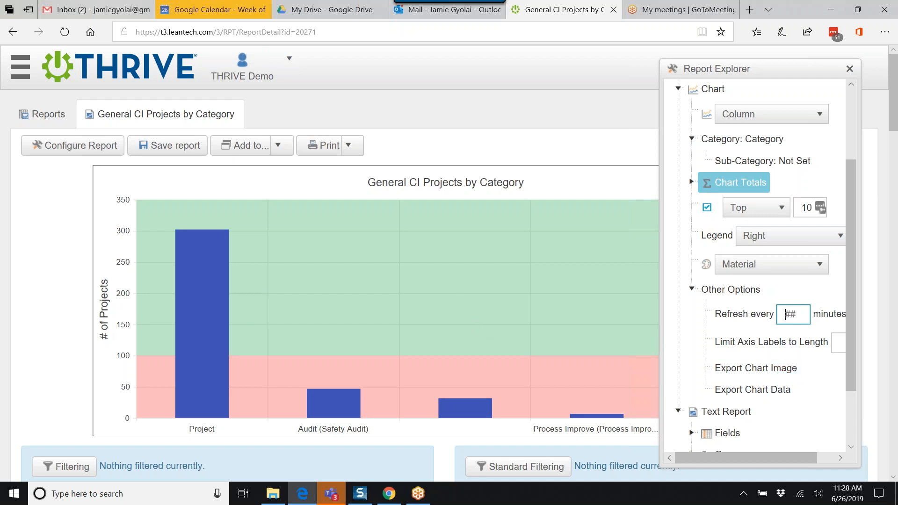
scroll(753, 374, down, 2)
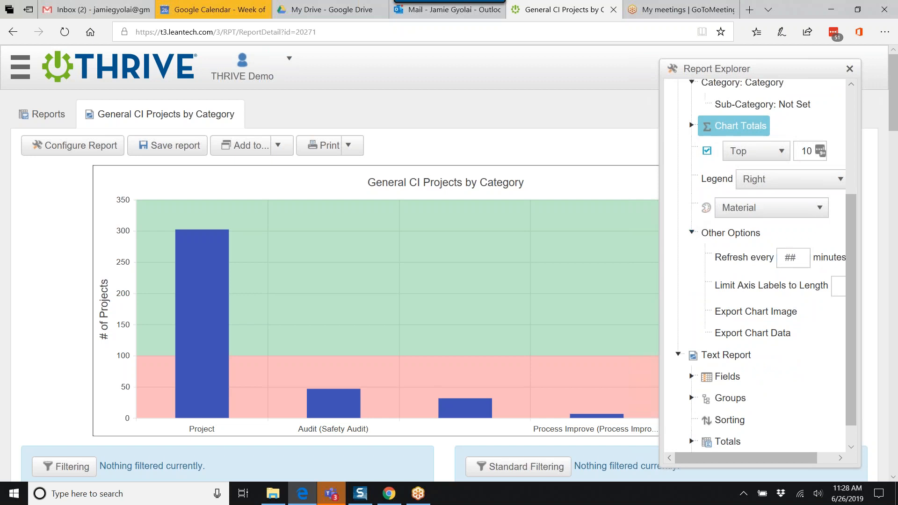
click(691, 234)
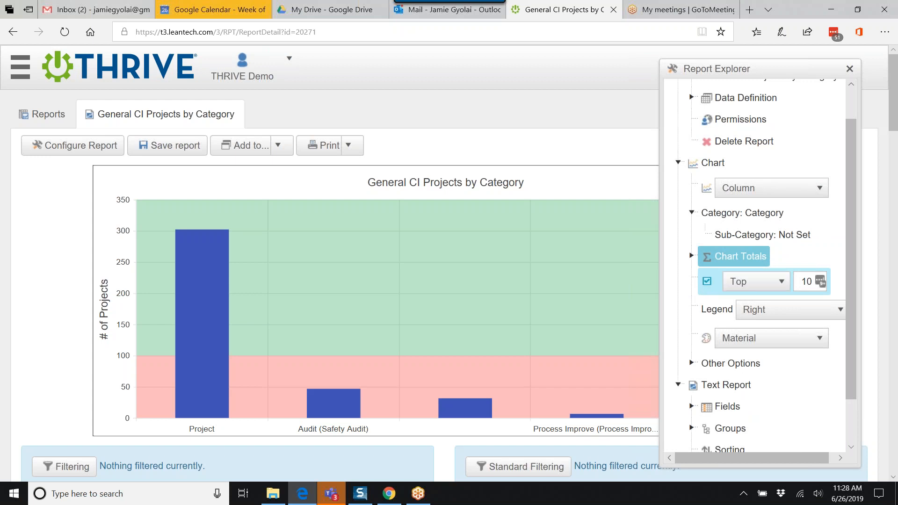
Step: Turn the chart's Top 10 limit off and back on, widening the Report Explorer in between
click(812, 281)
click(707, 282)
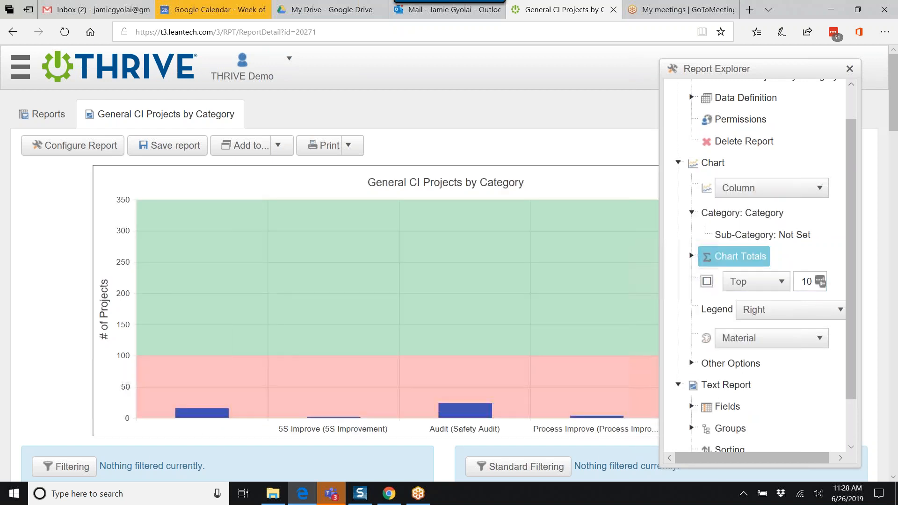
scroll(492, 371, down, 2)
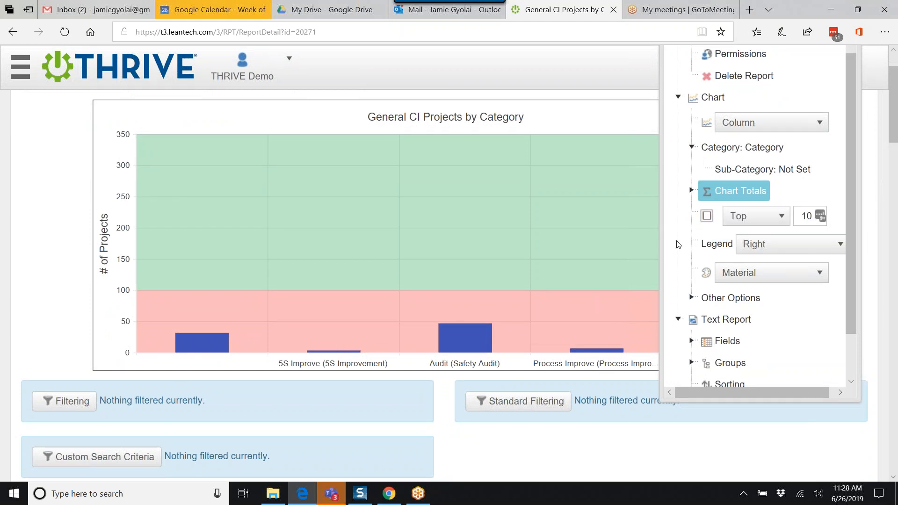
drag(664, 95, 643, 135)
scroll(689, 224, up, 1)
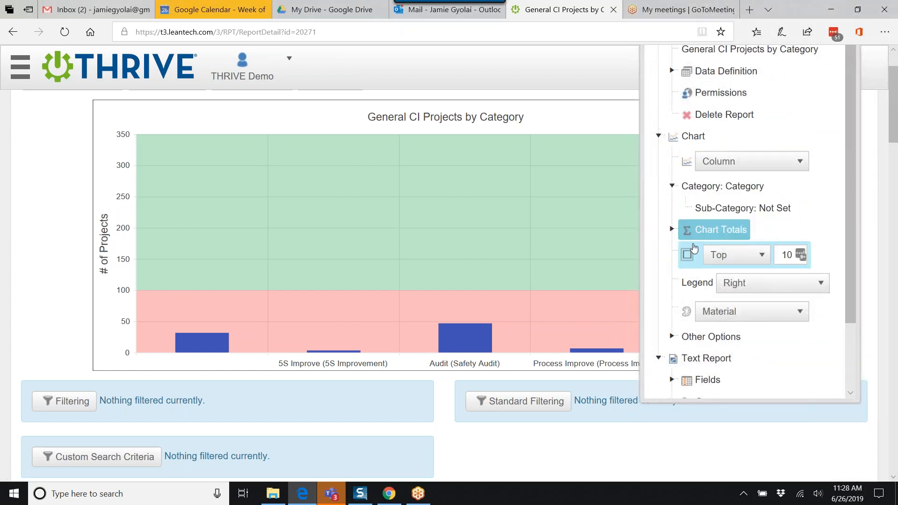
click(687, 256)
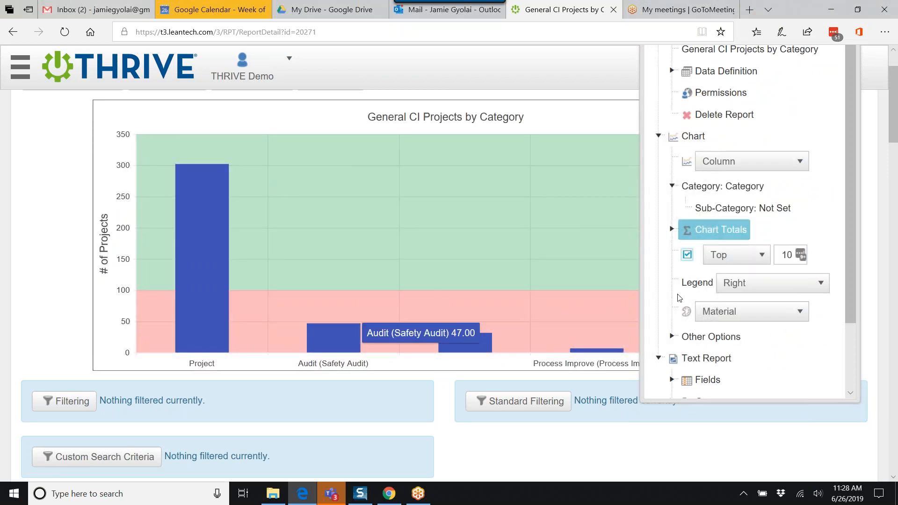
Step: Show the Top and Bottom choices for the chart limit, keep Top, and examine the Project column
click(753, 258)
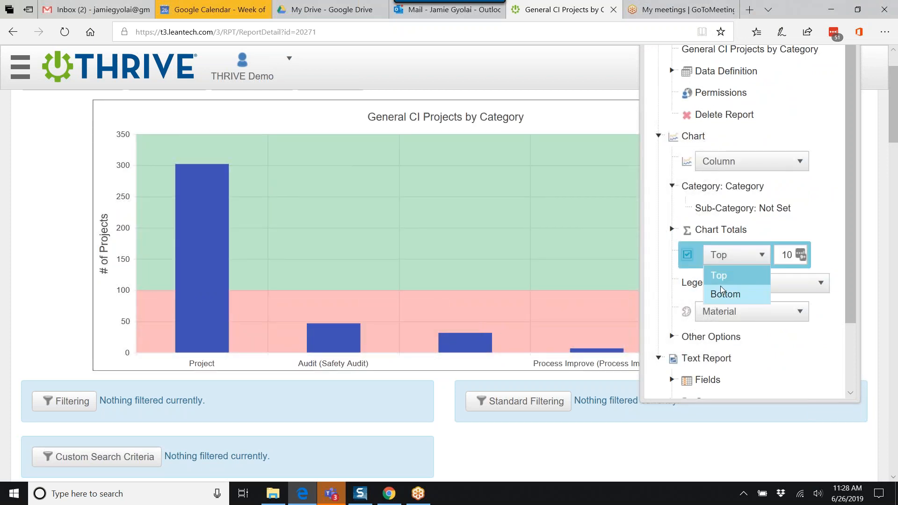
click(737, 276)
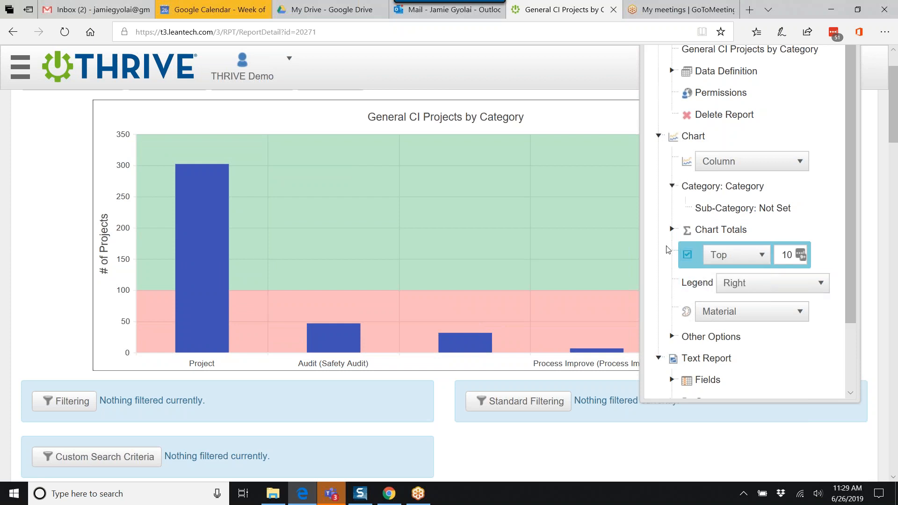
mouse_move(179, 265)
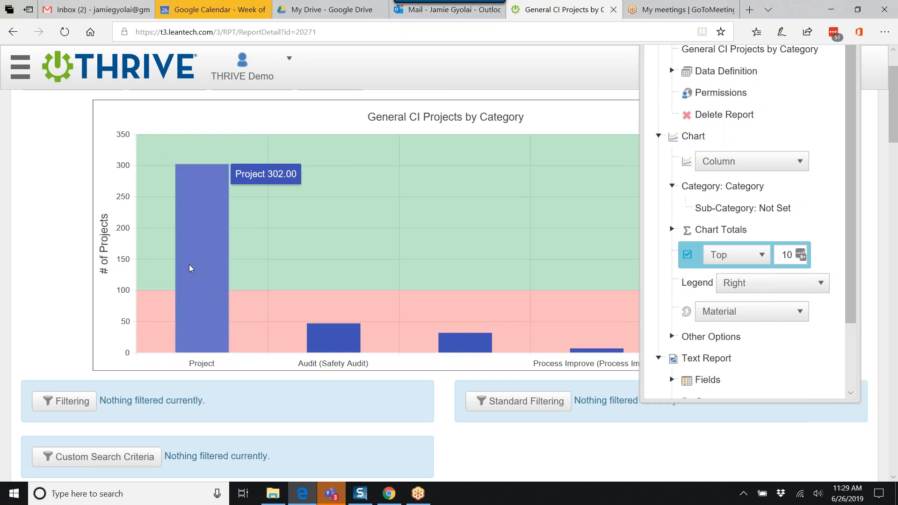
Step: Try to set the chart's Top limit to 100
click(787, 255)
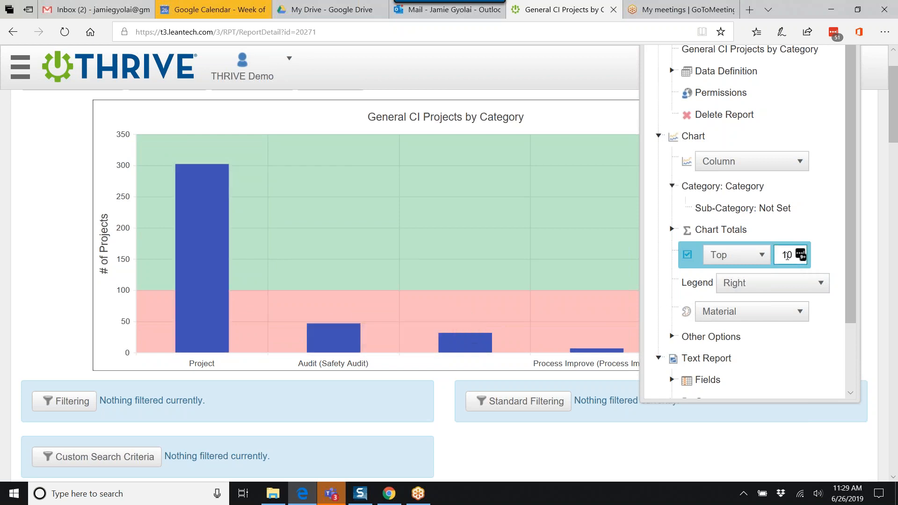
double_click(785, 255)
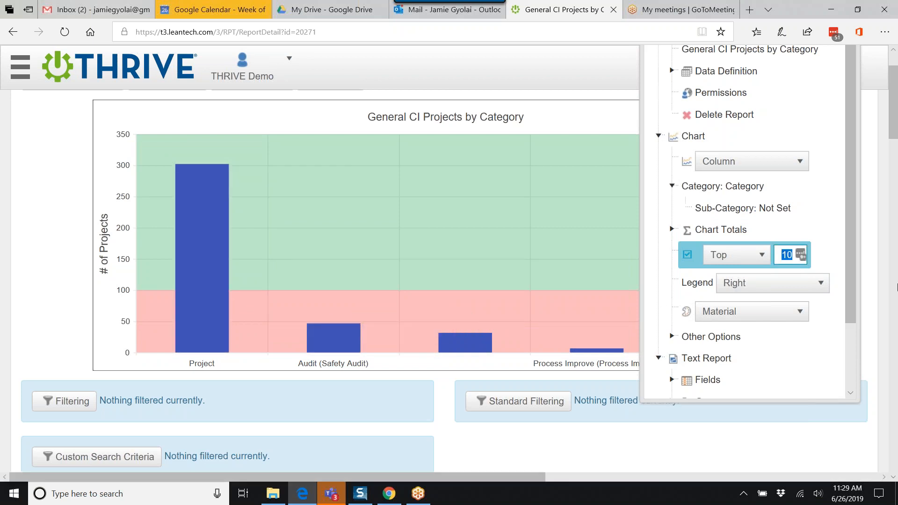
text(10)
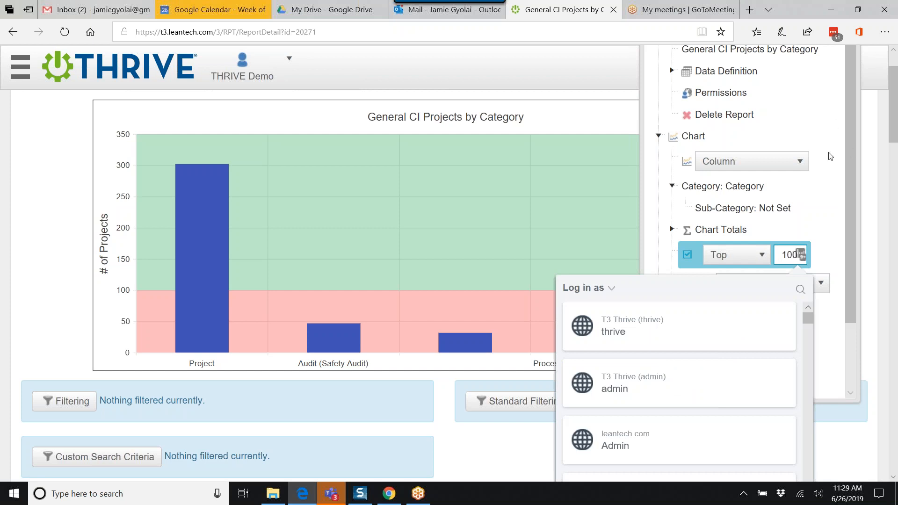
click(824, 247)
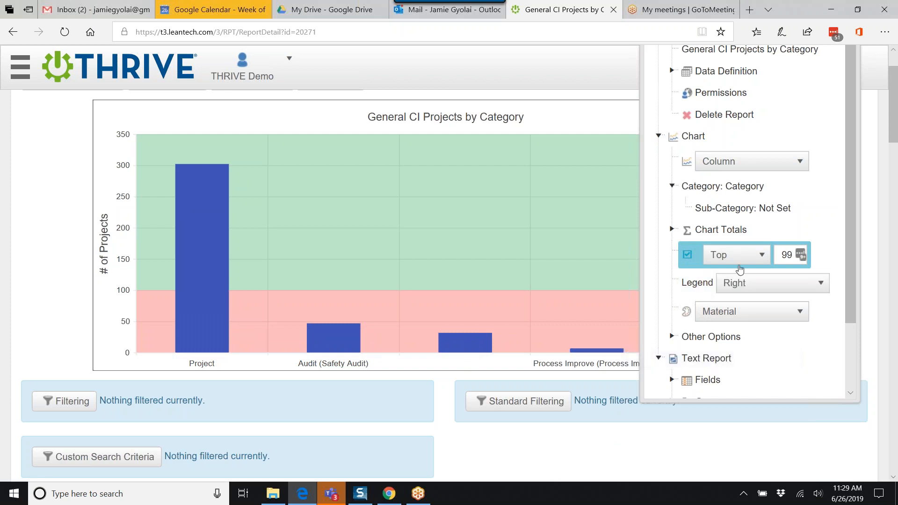
Step: Set the chart's Top limit to 25 and show the remaining chart and text report settings
double_click(787, 255)
text(25)
click(783, 230)
scroll(693, 257, down, 2)
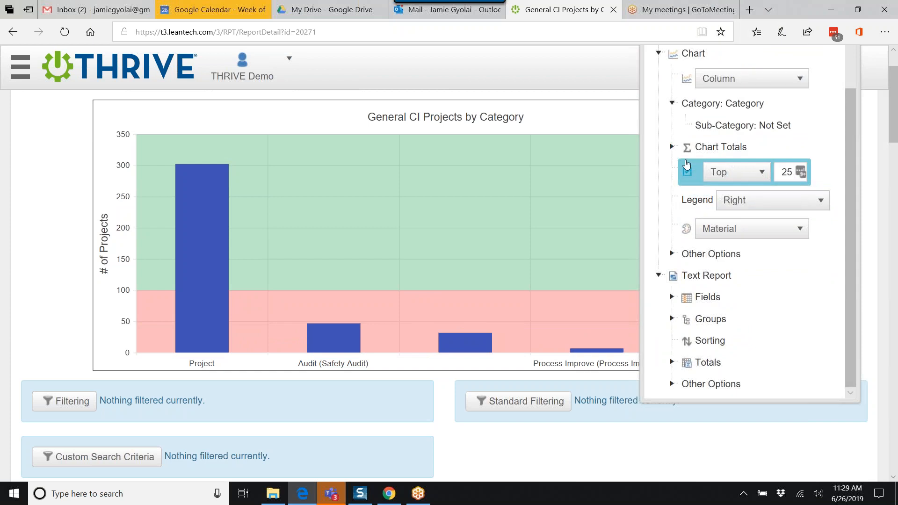
Step: Compare the chart's category columns with the grouped project rows of the text report below it
scroll(646, 295, down, 2)
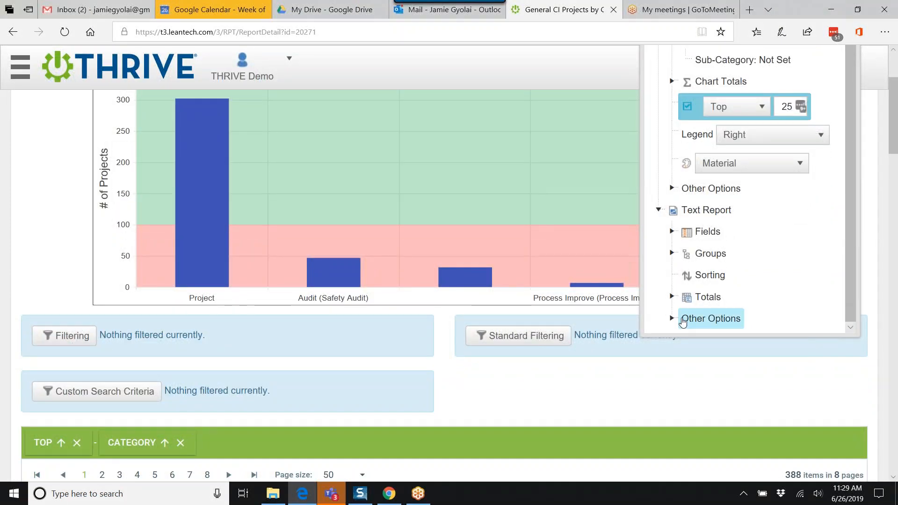
scroll(369, 351, down, 3)
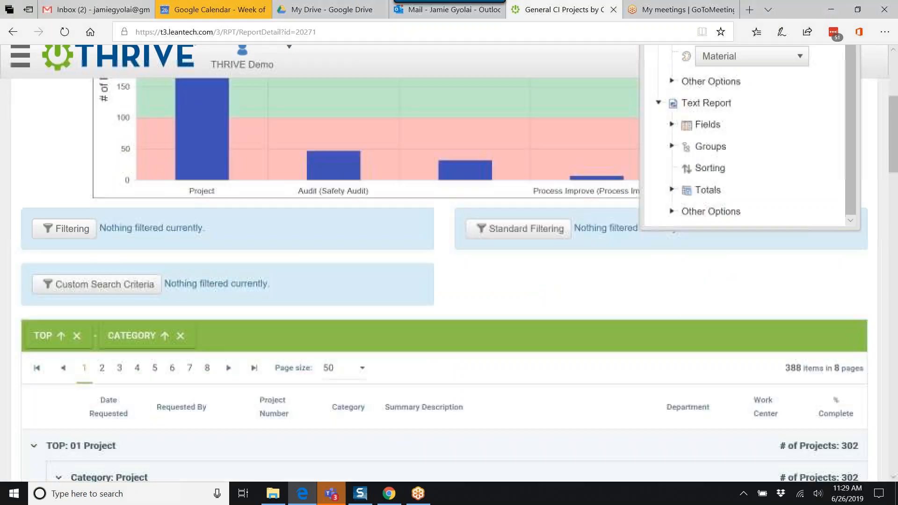
scroll(369, 351, up, 3)
mouse_move(217, 228)
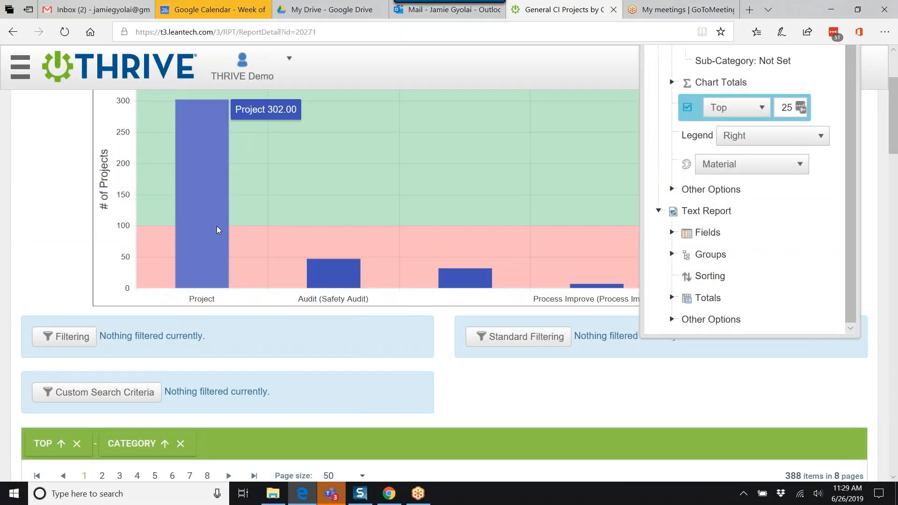
scroll(219, 249, down, 4)
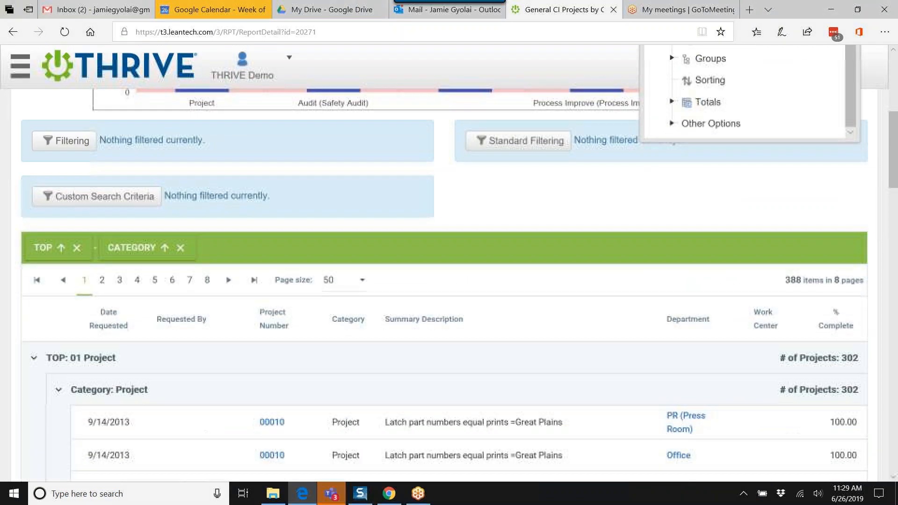
scroll(221, 402, up, 4)
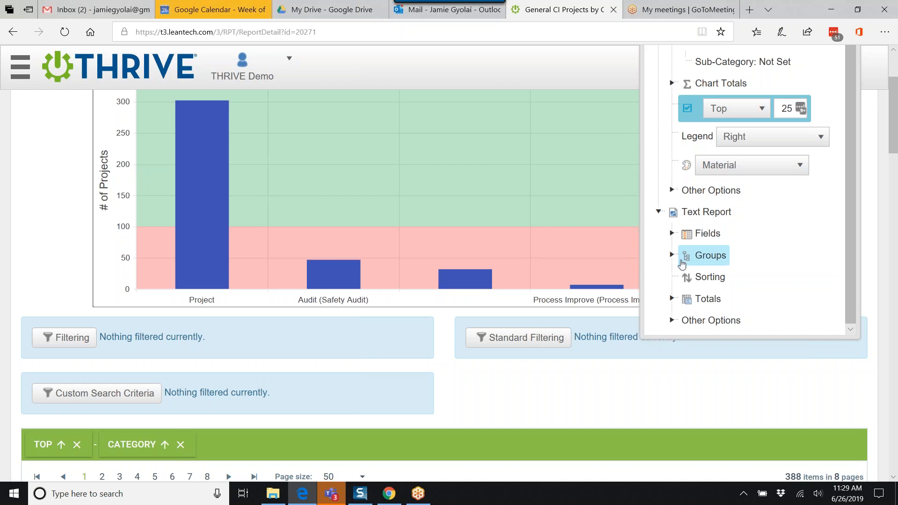
scroll(159, 479, down, 3)
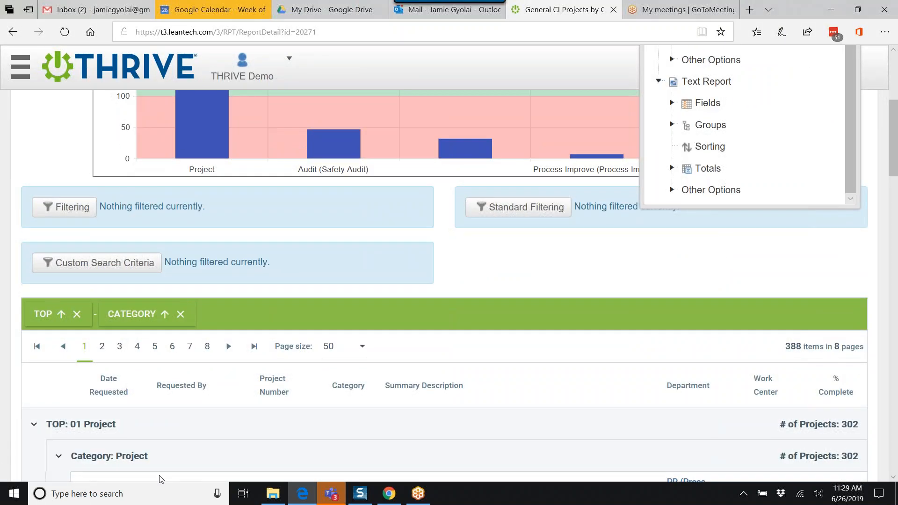
scroll(301, 252, up, 5)
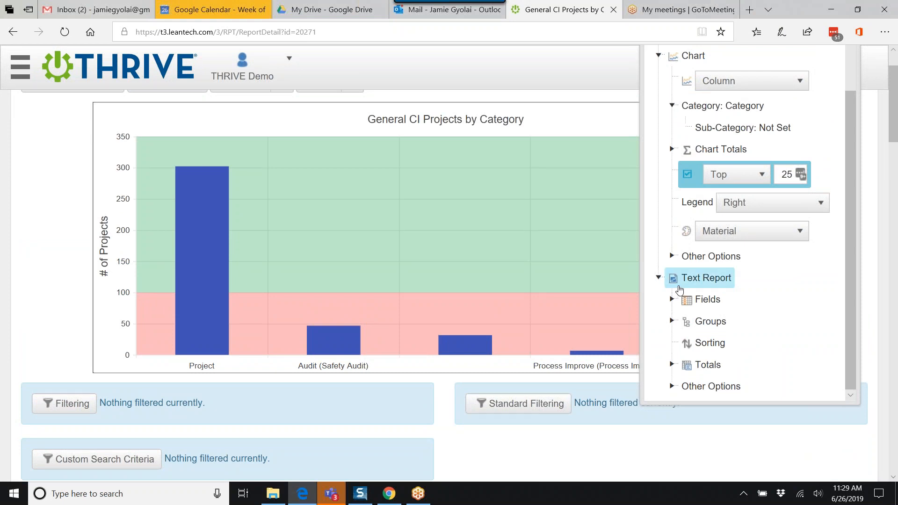
Step: Expand the text report's Other Options and examine the option that syncs report data with the top chart
click(673, 389)
scroll(781, 343, down, 2)
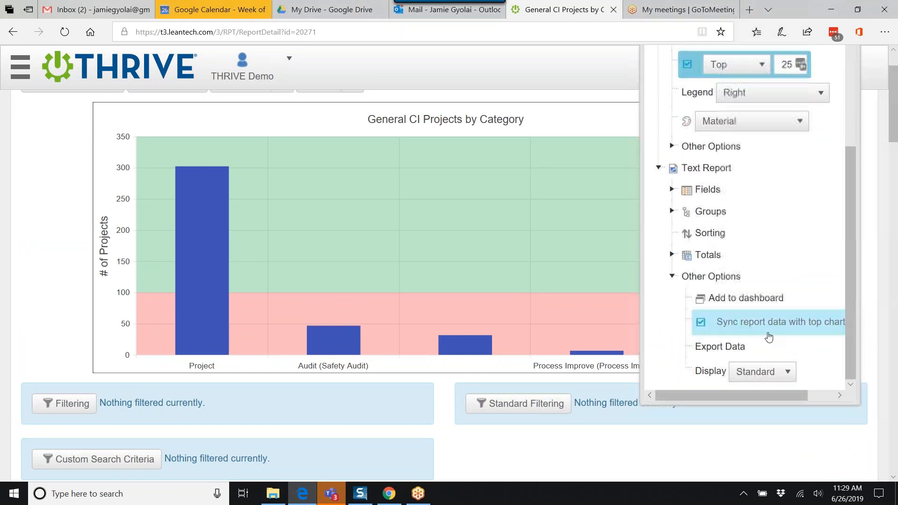
scroll(769, 337, down, 1)
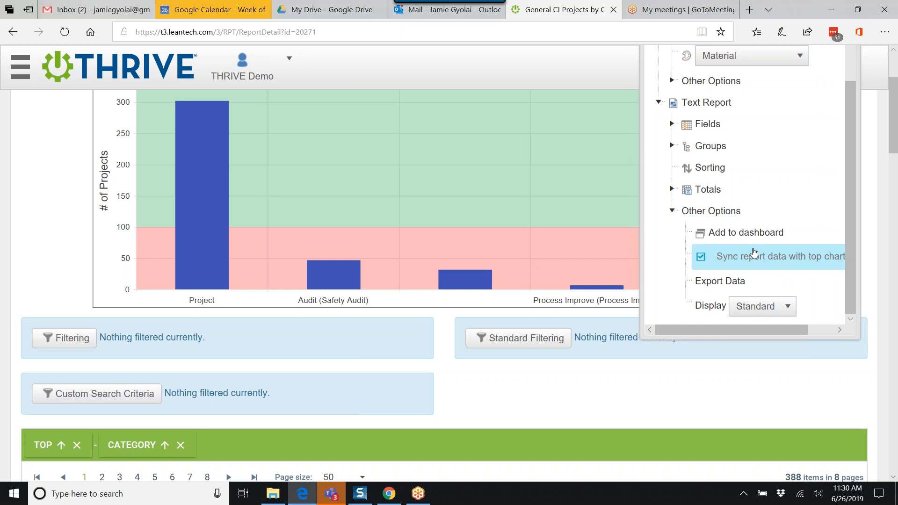
scroll(756, 258, down, 1)
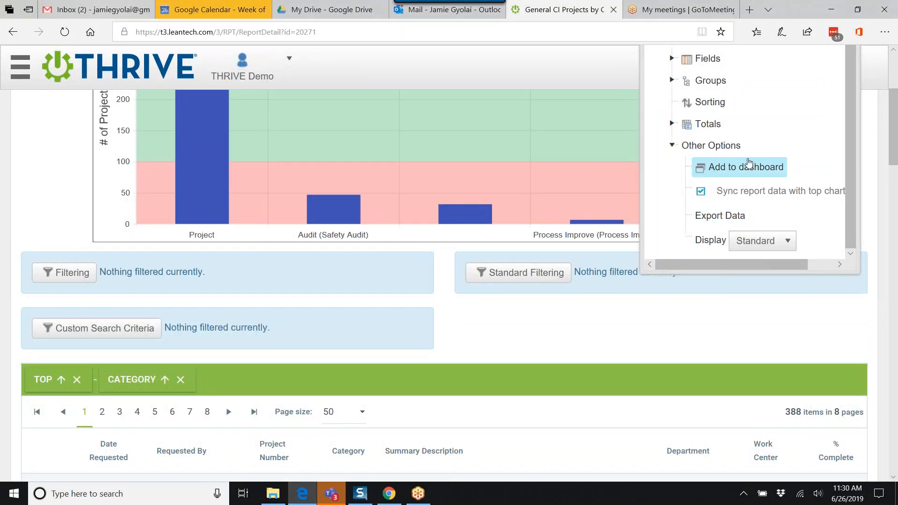
scroll(730, 140, up, 1)
scroll(769, 180, down, 1)
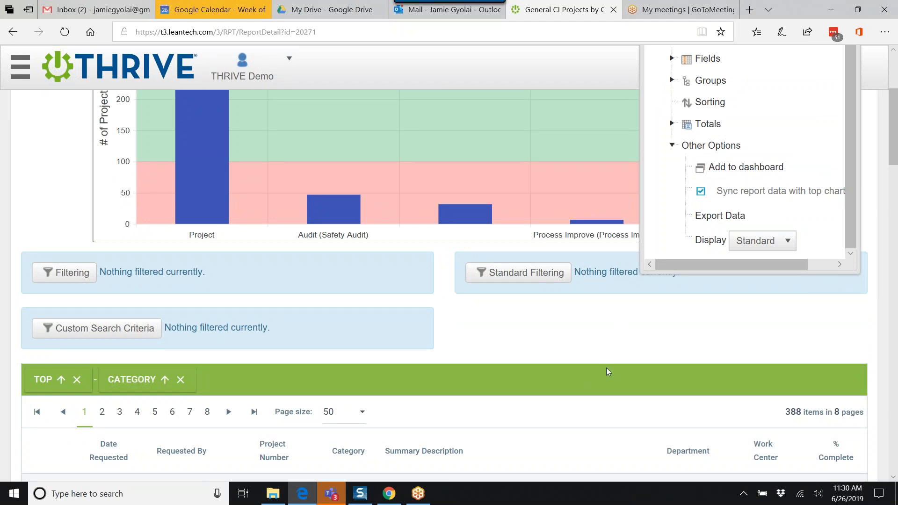
scroll(607, 368, down, 3)
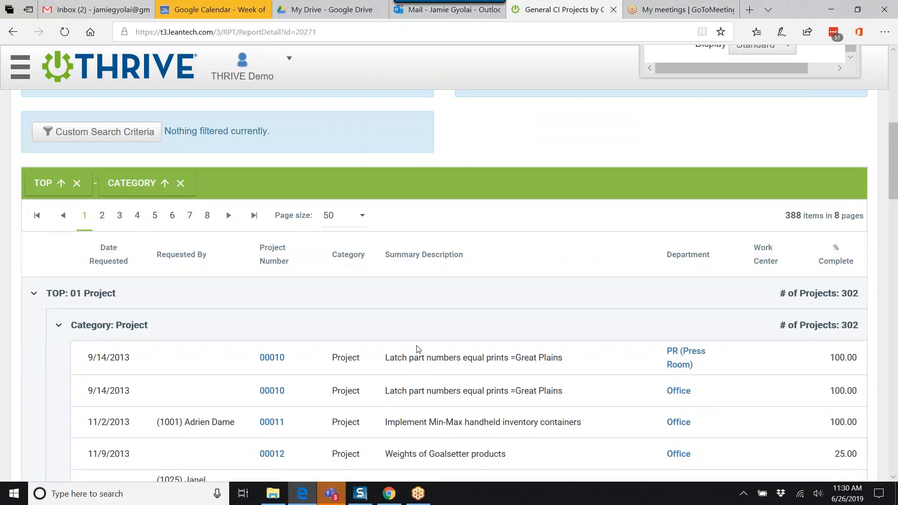
scroll(420, 361, up, 1)
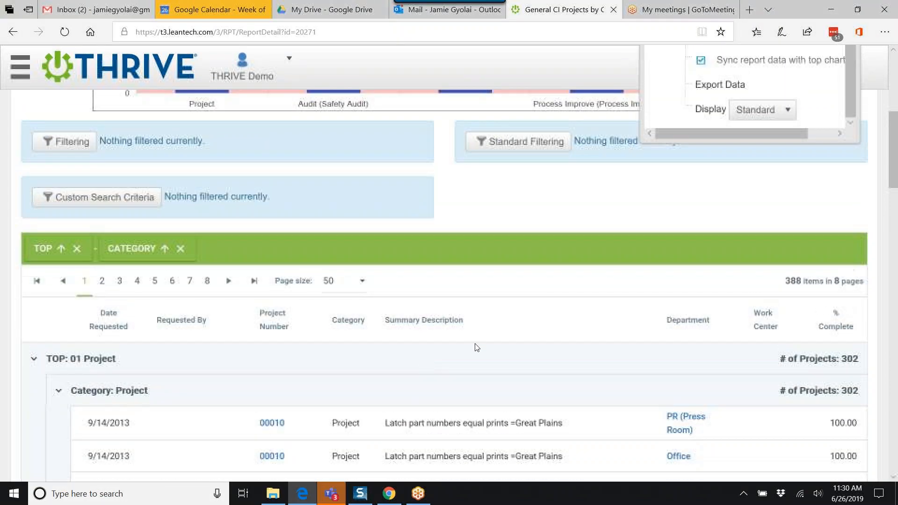
Step: Set the text report's display to Compact and look over the condensed project rows
click(786, 111)
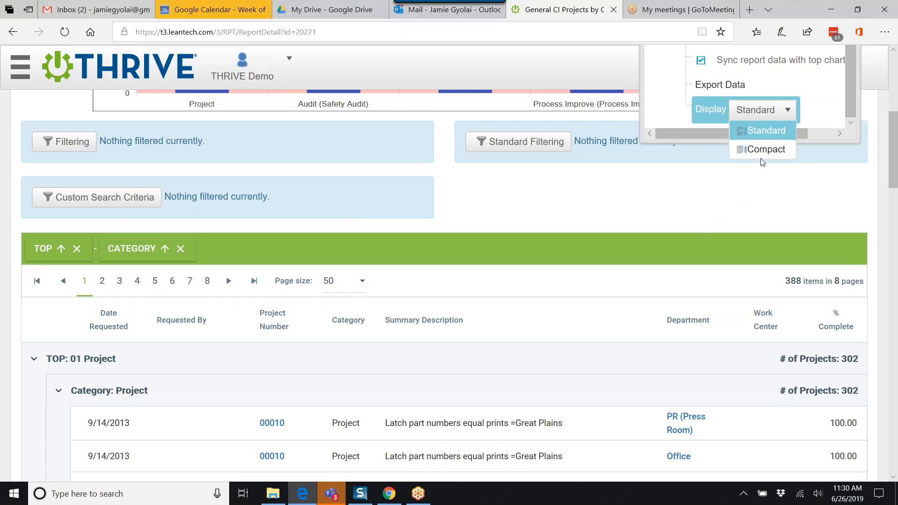
click(778, 149)
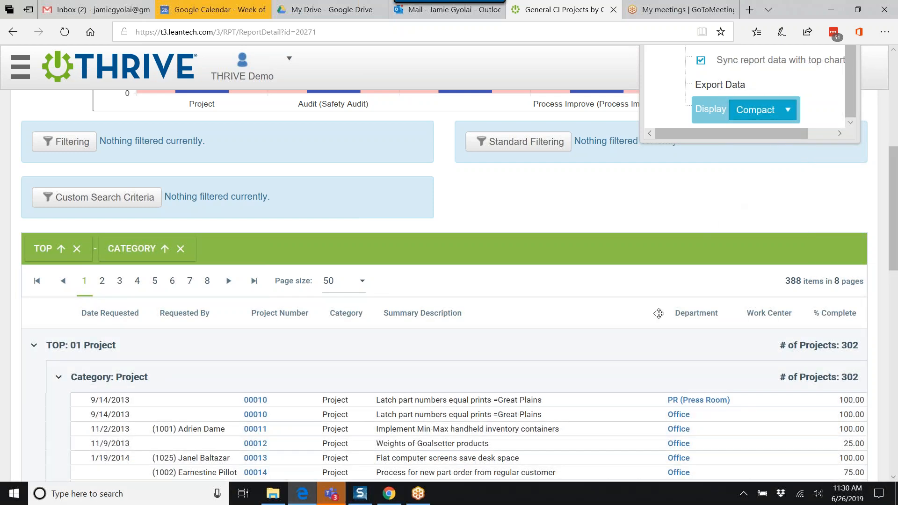
scroll(659, 314, down, 1)
scroll(659, 314, down, 1)
scroll(657, 317, down, 2)
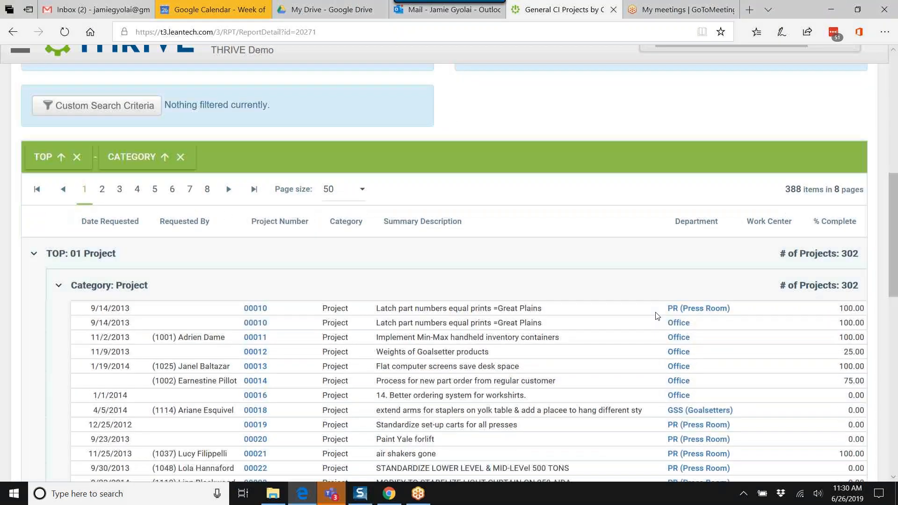
scroll(657, 316, up, 1)
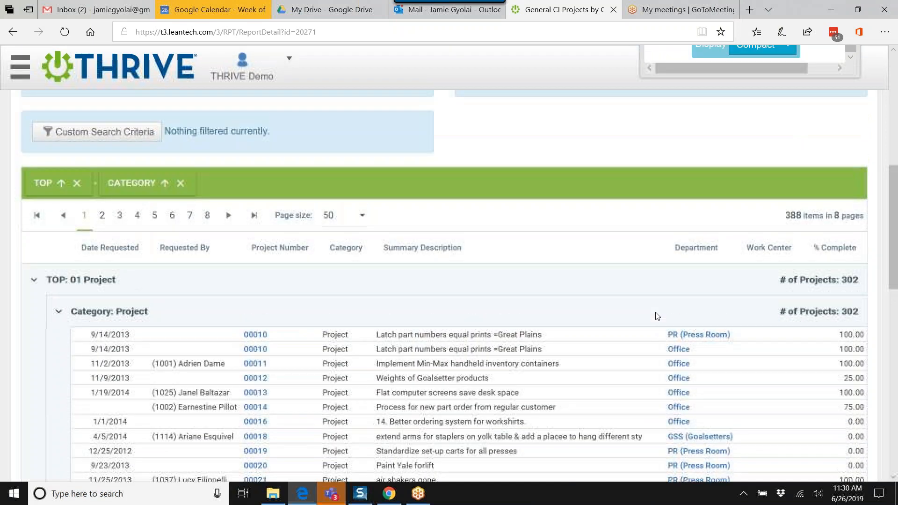
scroll(358, 372, up, 1)
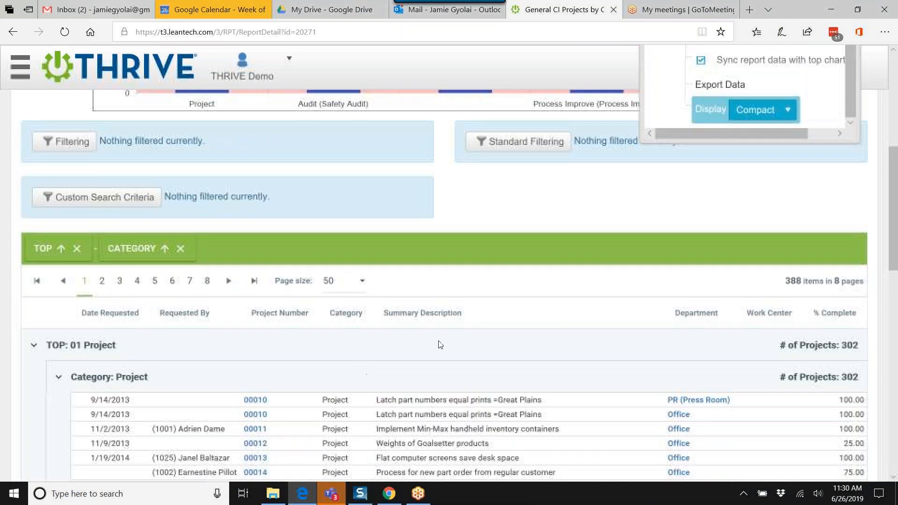
scroll(679, 215, up, 1)
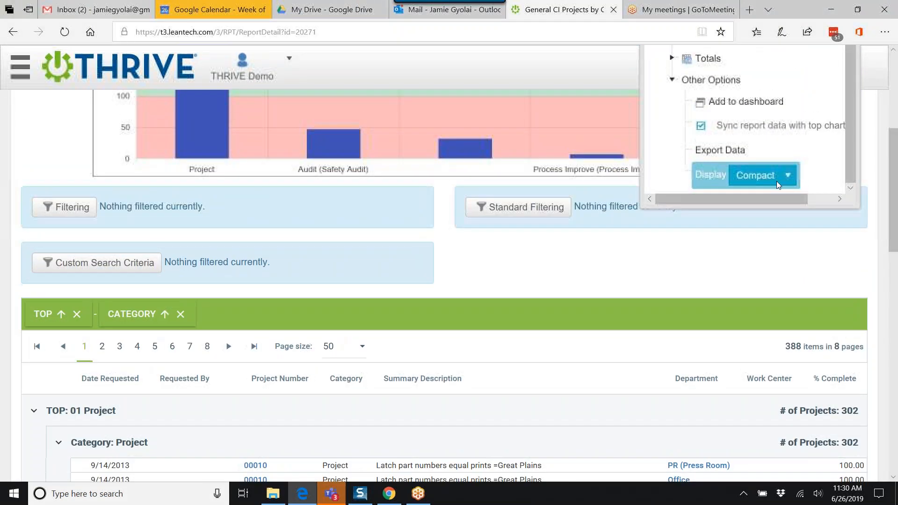
Step: Set the text report's display back to Standard
click(788, 176)
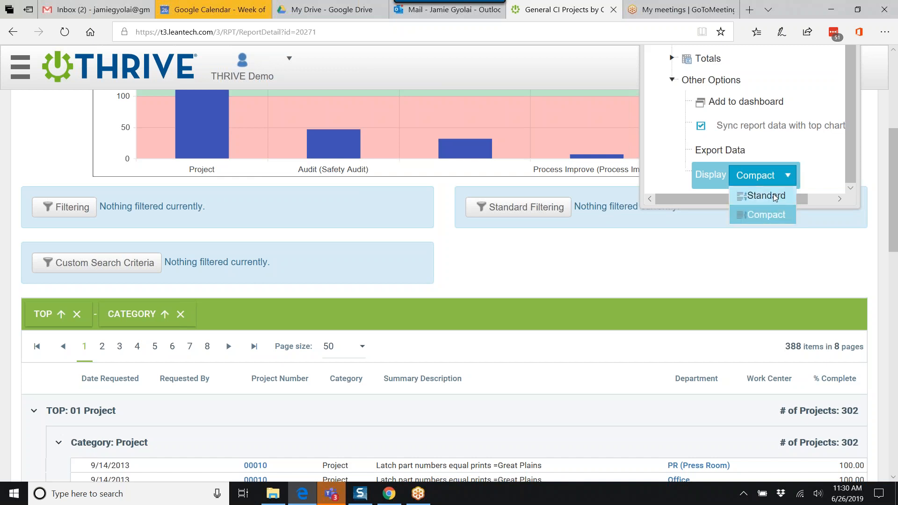
click(774, 197)
scroll(732, 252, down, 2)
Step: Open the text report's Fields setup and show the additional options of the selected Project Number field
scroll(730, 255, up, 5)
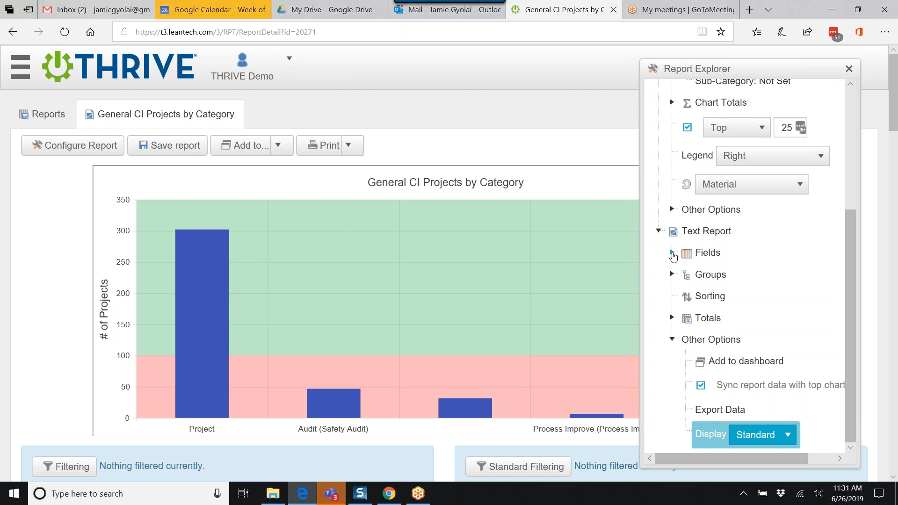
scroll(588, 275, down, 5)
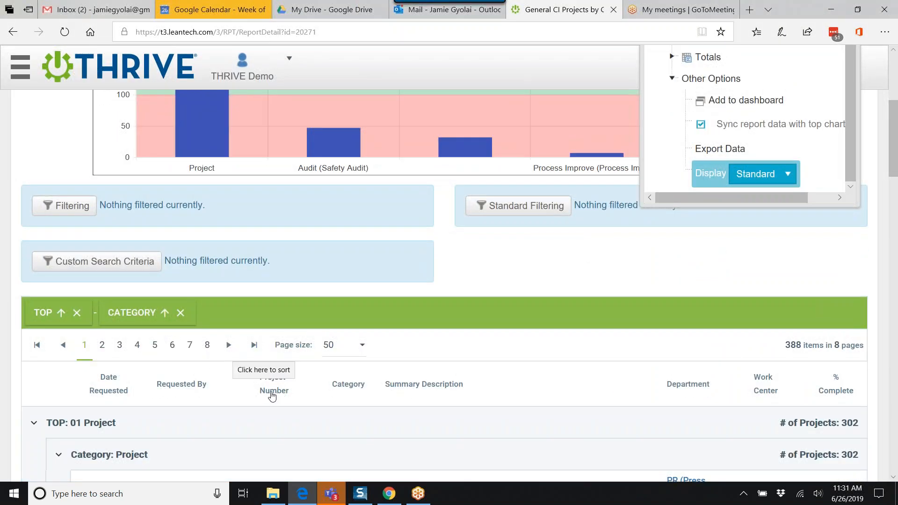
scroll(283, 398, up, 2)
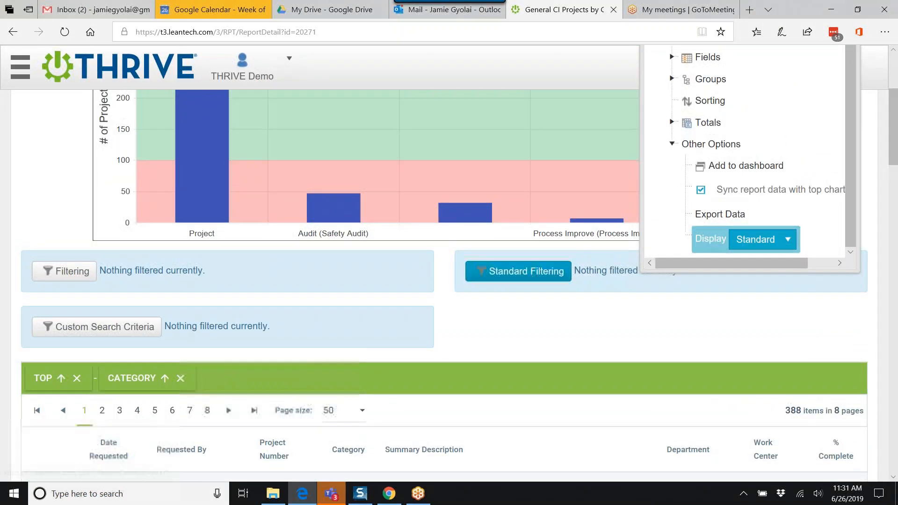
scroll(706, 151, up, 2)
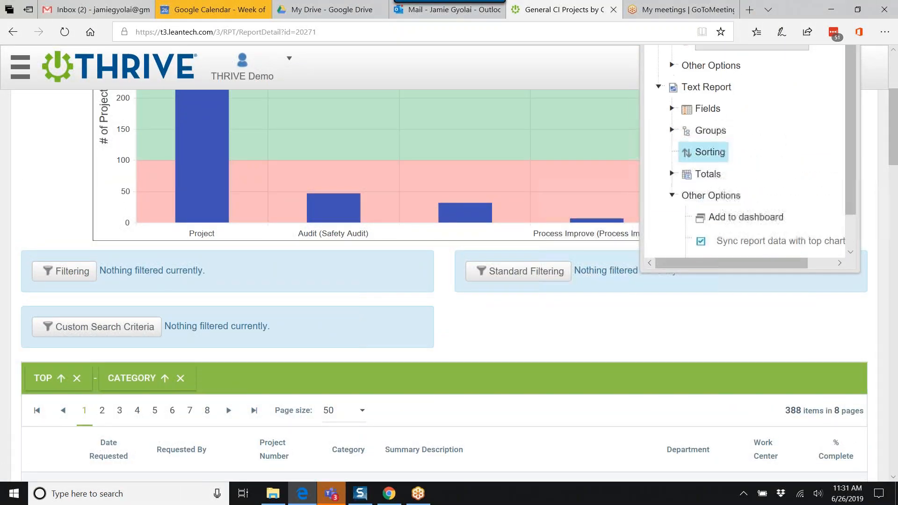
click(672, 113)
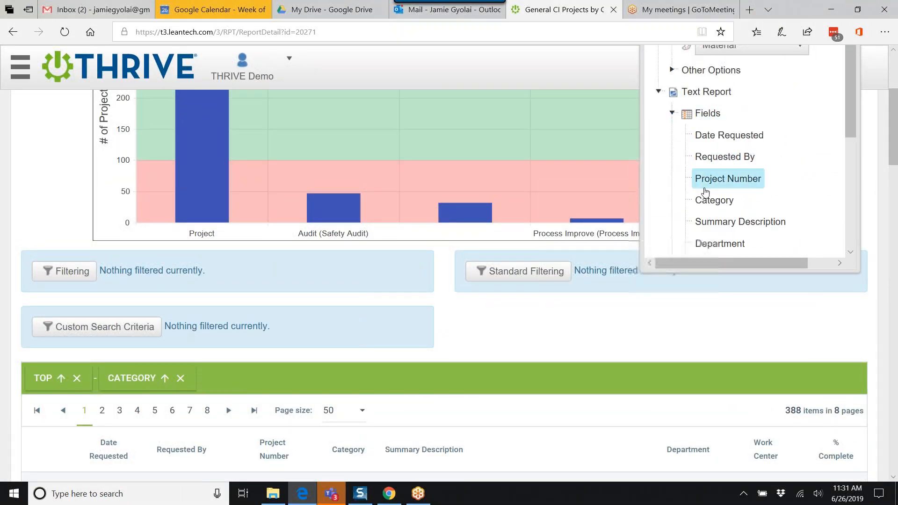
double_click(701, 116)
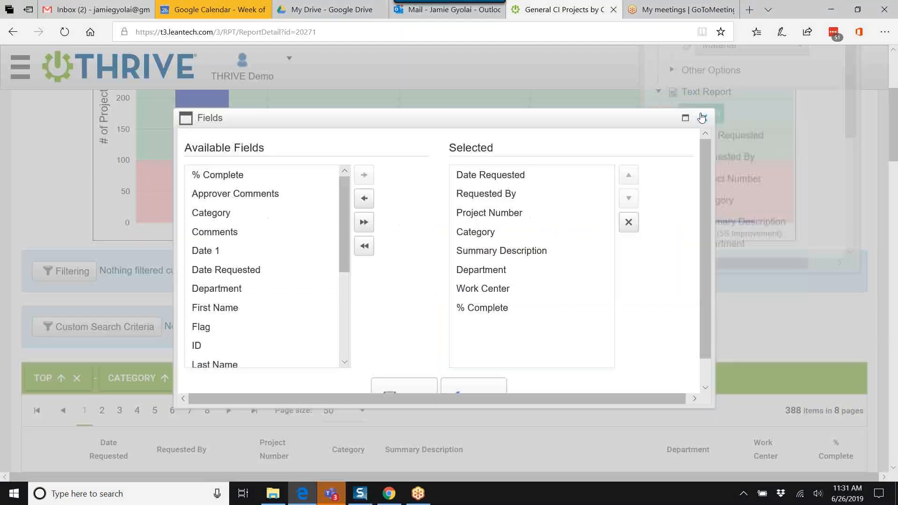
click(484, 212)
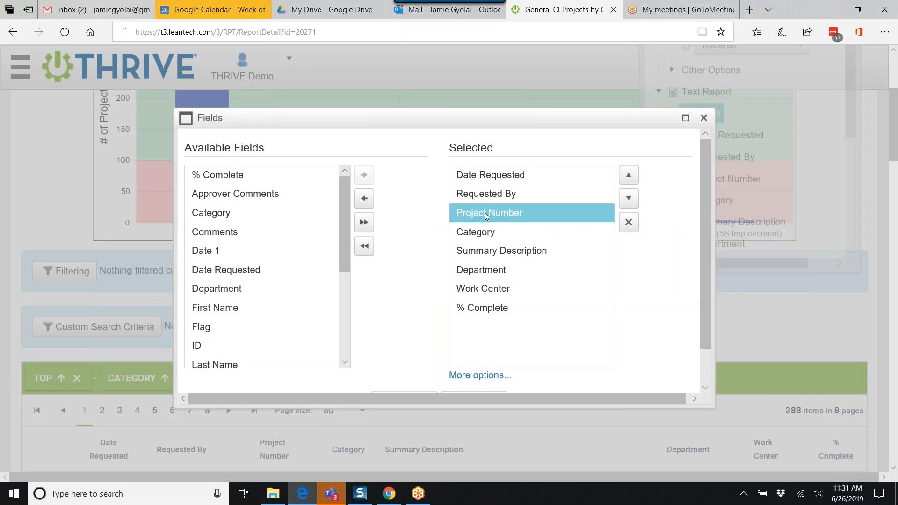
scroll(429, 250, down, 1)
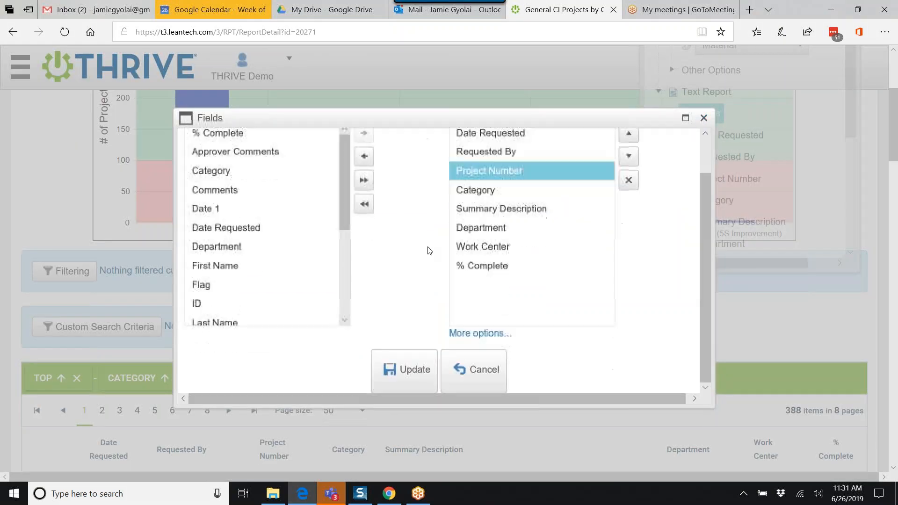
click(475, 335)
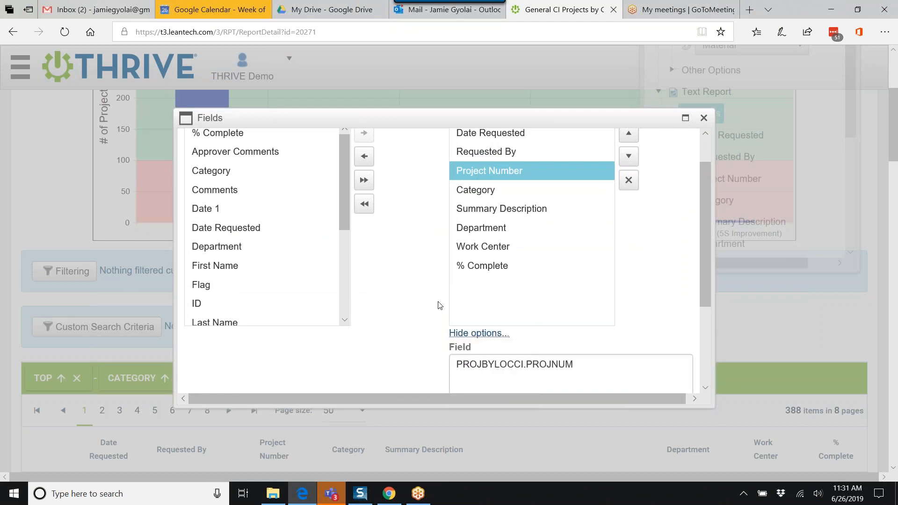
scroll(433, 305, down, 3)
scroll(437, 297, down, 1)
Step: Rename the Project Number field's column as "#", update the fields and check the header in the text report
click(464, 248)
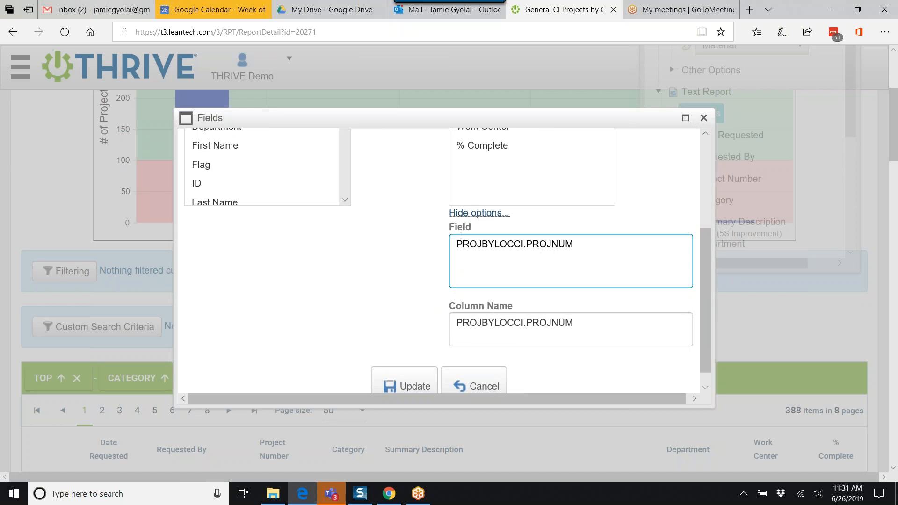
click(464, 323)
drag(457, 323, 580, 327)
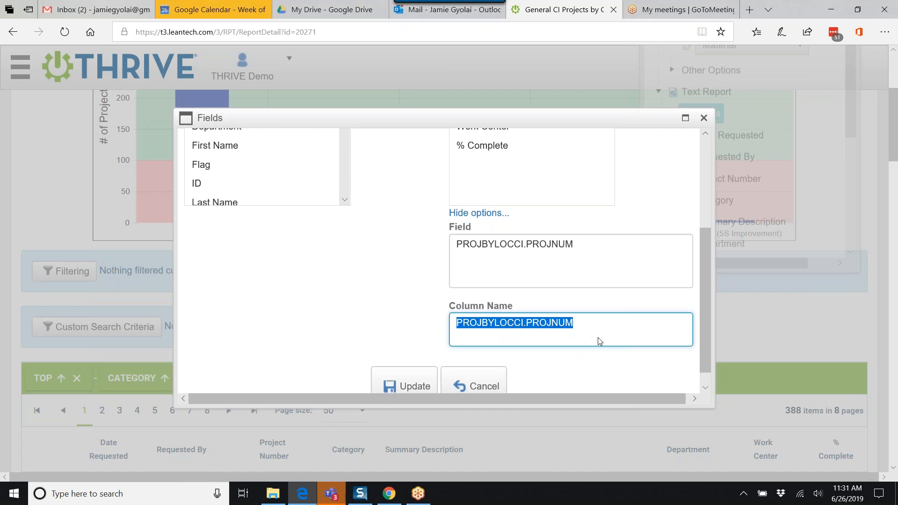
text(Pro)
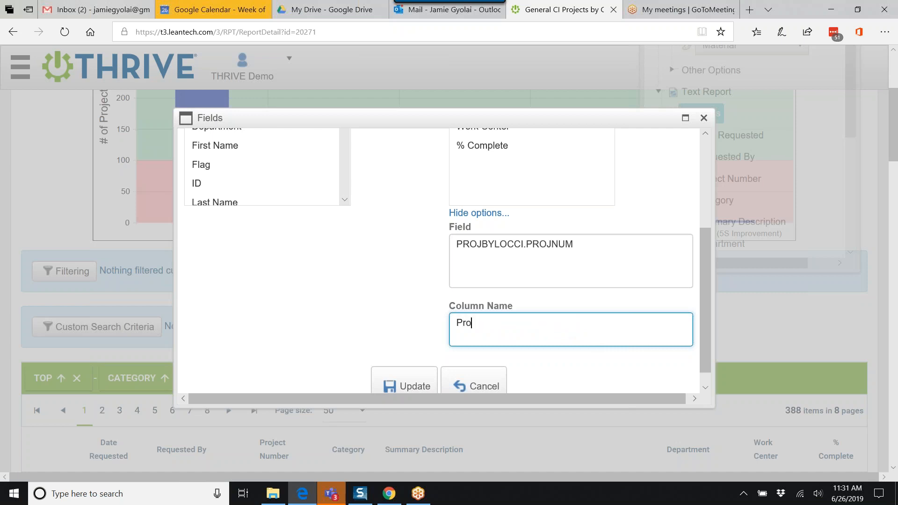
text(ject #)
key(BackSpace)
key(BackSpace)
key(BackSpace)
key(BackSpace)
key(BackSpace)
key(BackSpace)
key(BackSpace)
key(BackSpace)
key(BackSpace)
text(#)
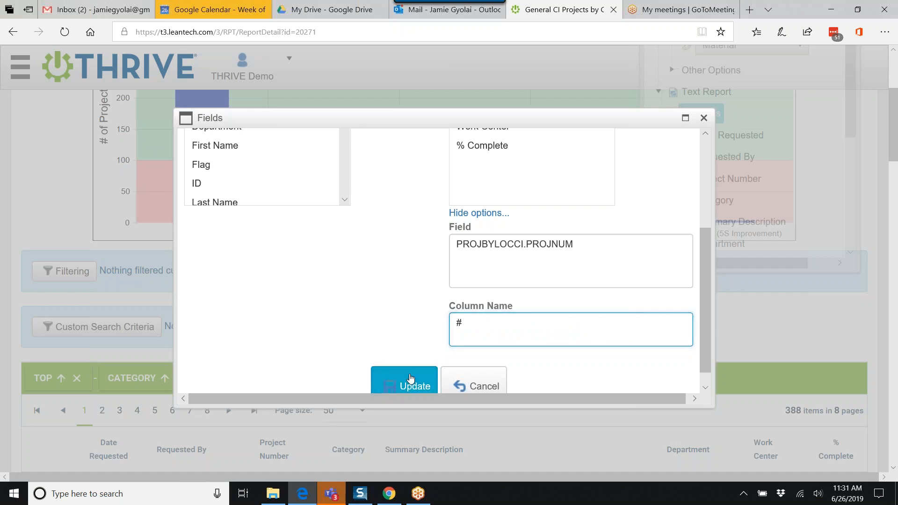
click(410, 379)
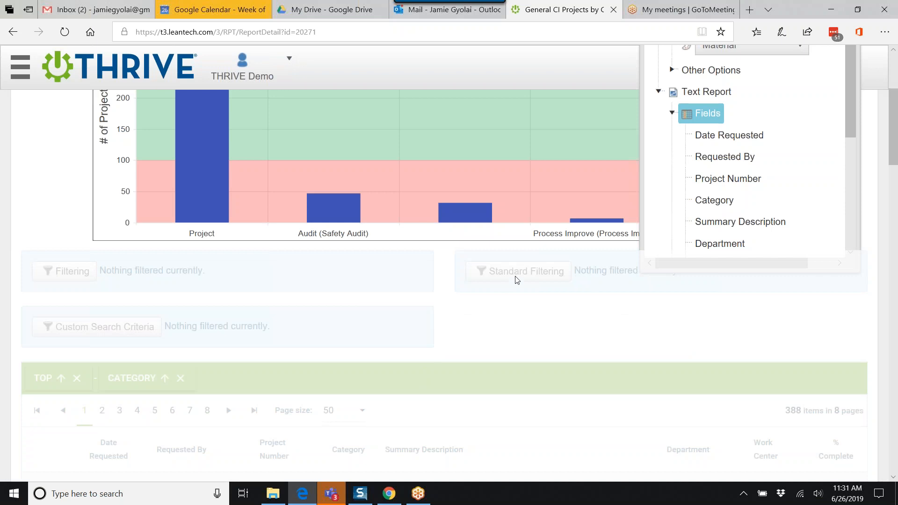
scroll(262, 393, down, 3)
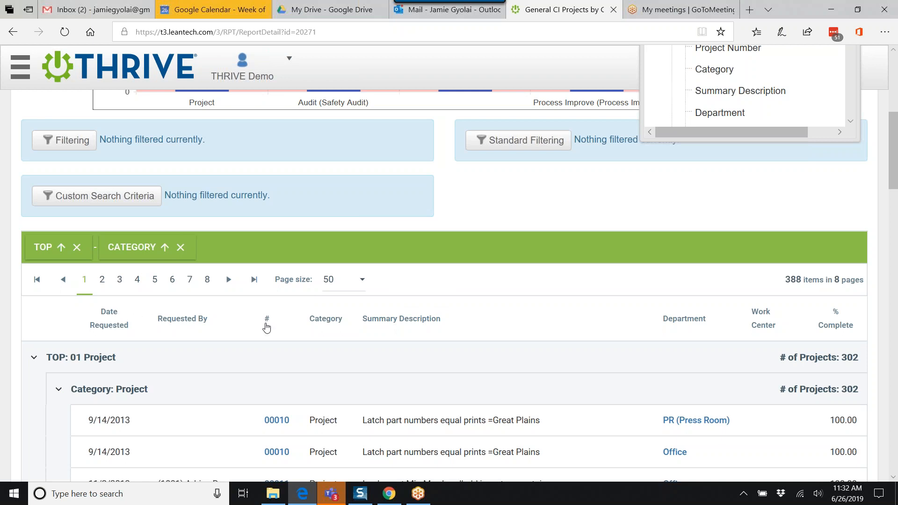
scroll(515, 318, up, 2)
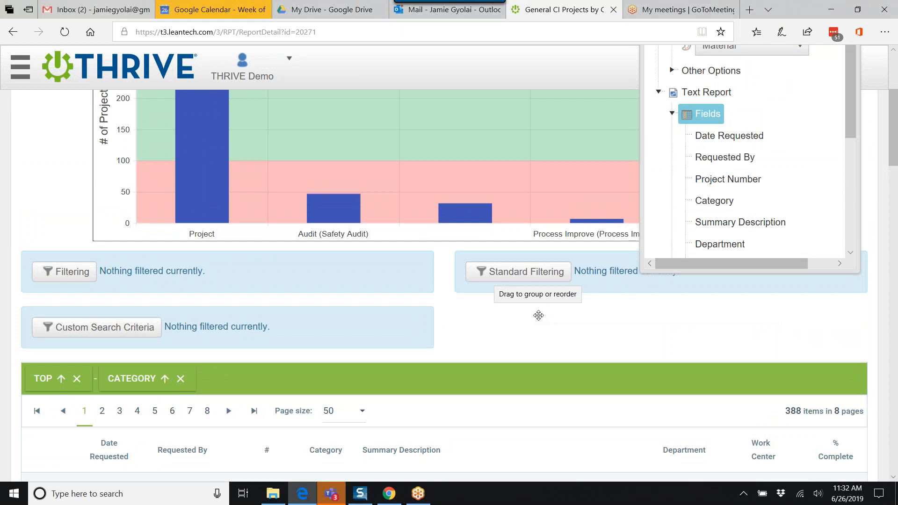
scroll(759, 278, up, 3)
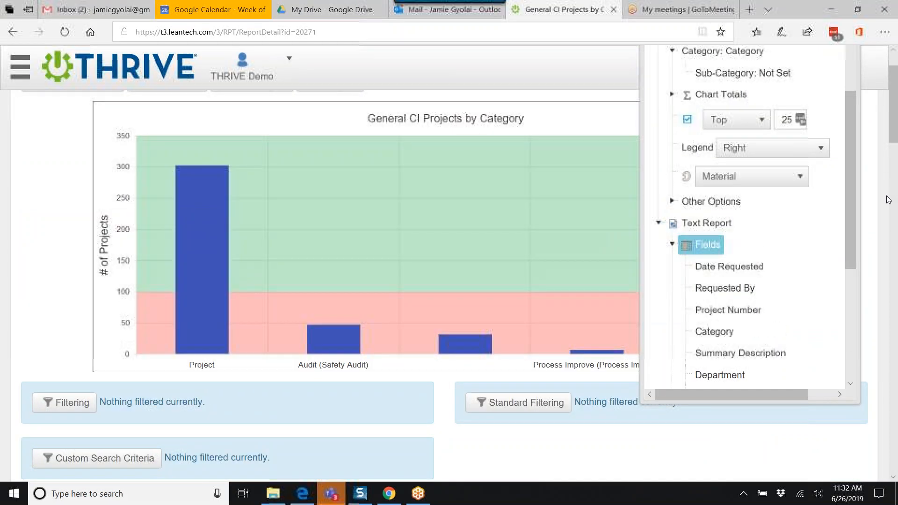
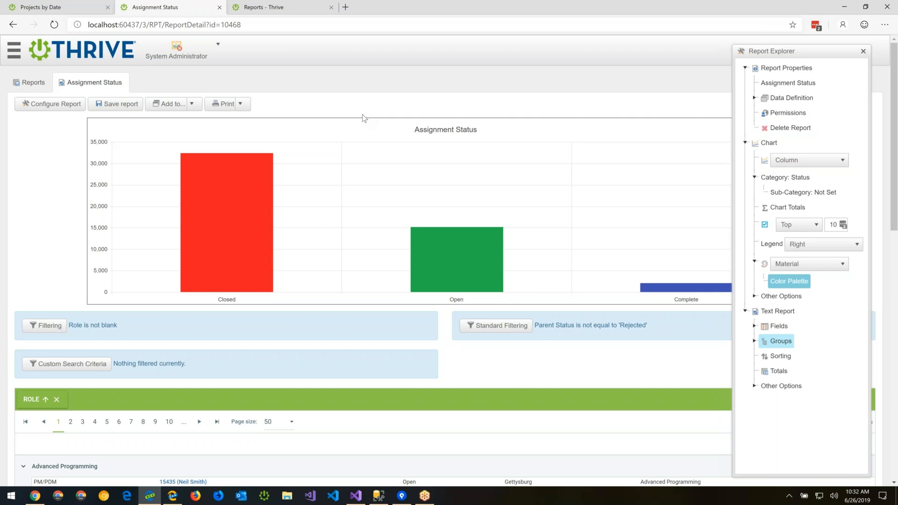
Step: Preview the High Contrast, Black and Blue Opal themes on the Assignment Status chart
mouse_move(194, 234)
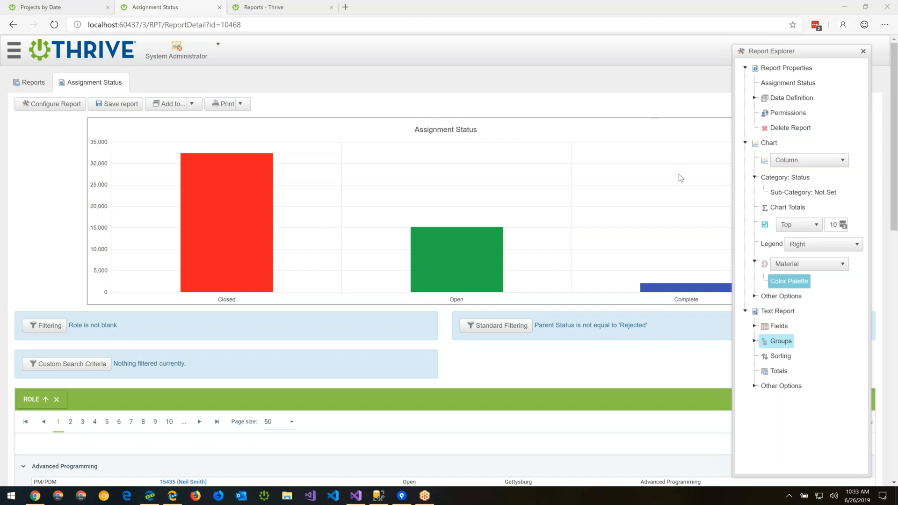
click(754, 261)
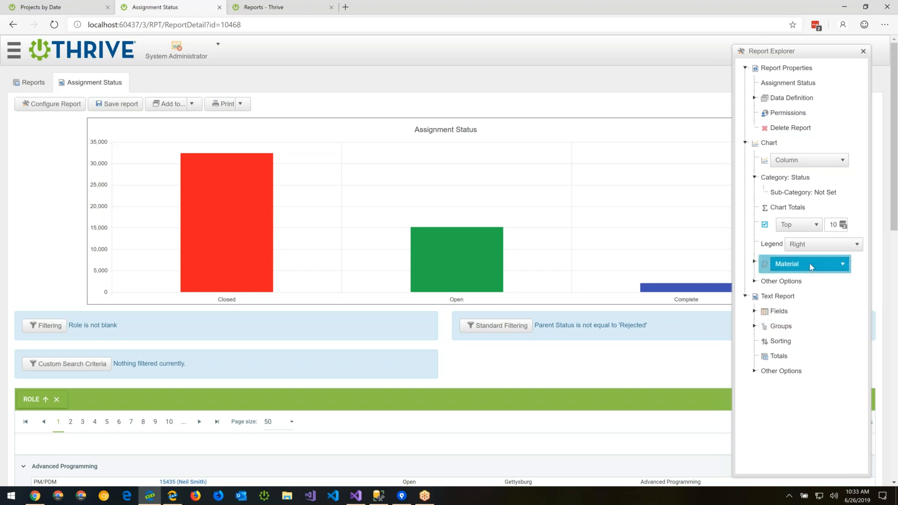
click(791, 264)
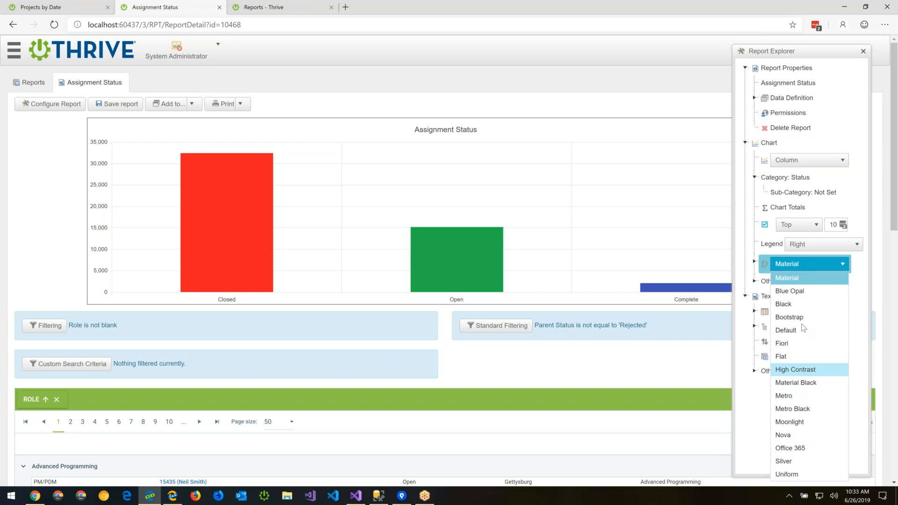
click(798, 370)
click(803, 264)
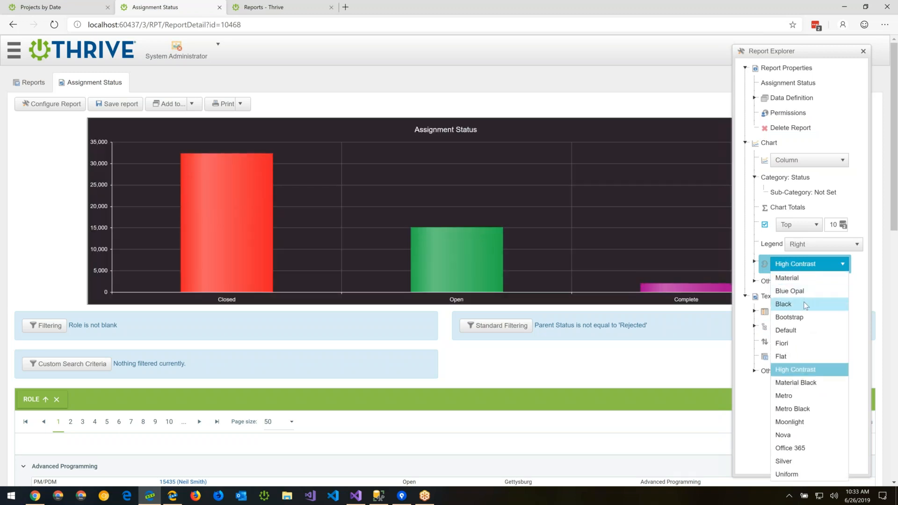
click(804, 302)
click(804, 266)
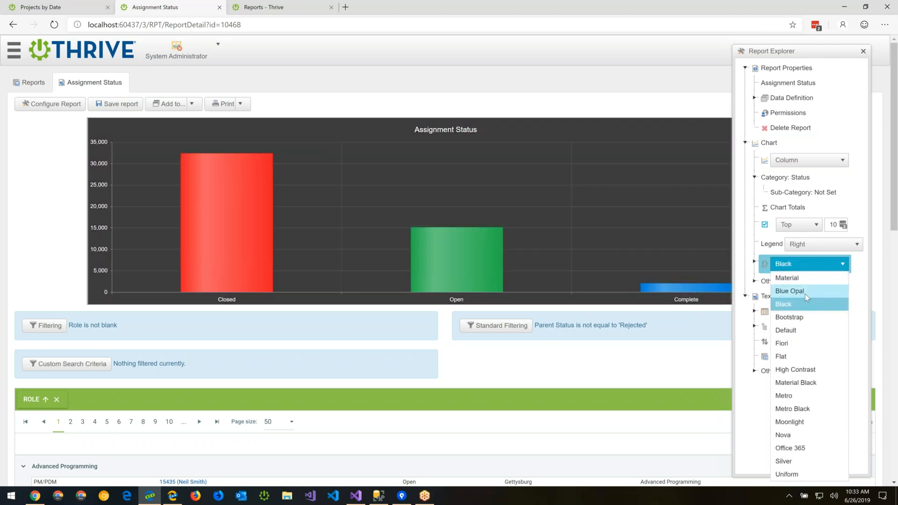
click(805, 294)
Step: Return the Assignment Status chart's theme to Material
click(794, 265)
click(793, 266)
click(793, 266)
click(794, 279)
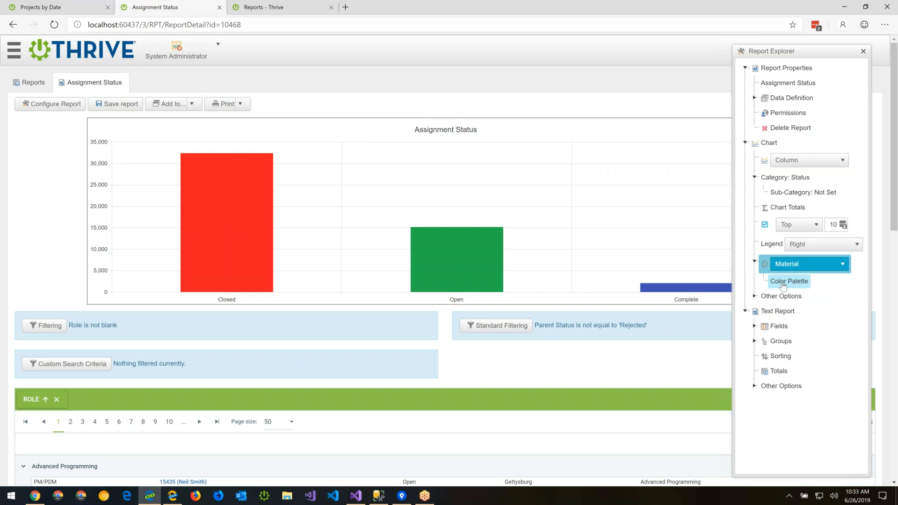
Step: Add a yellow and a muted blue to the Assignment Status chart's color palette and save it
click(783, 283)
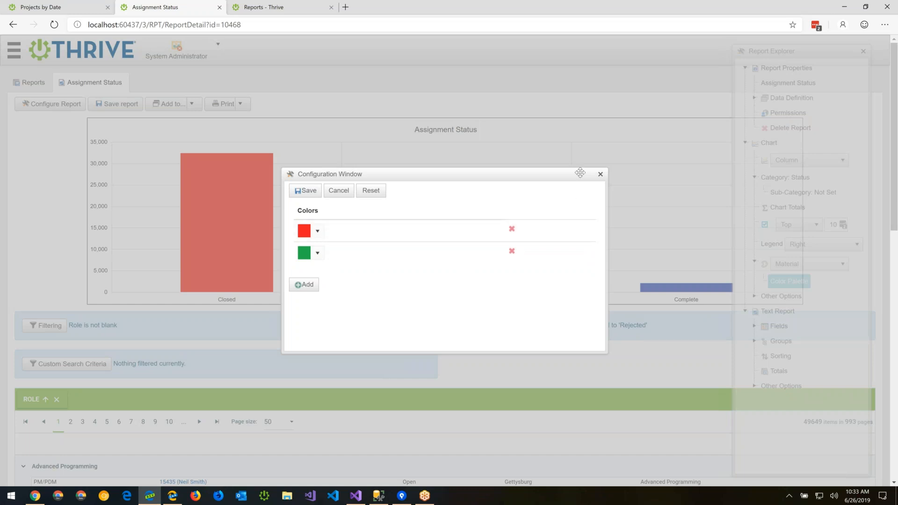
click(601, 175)
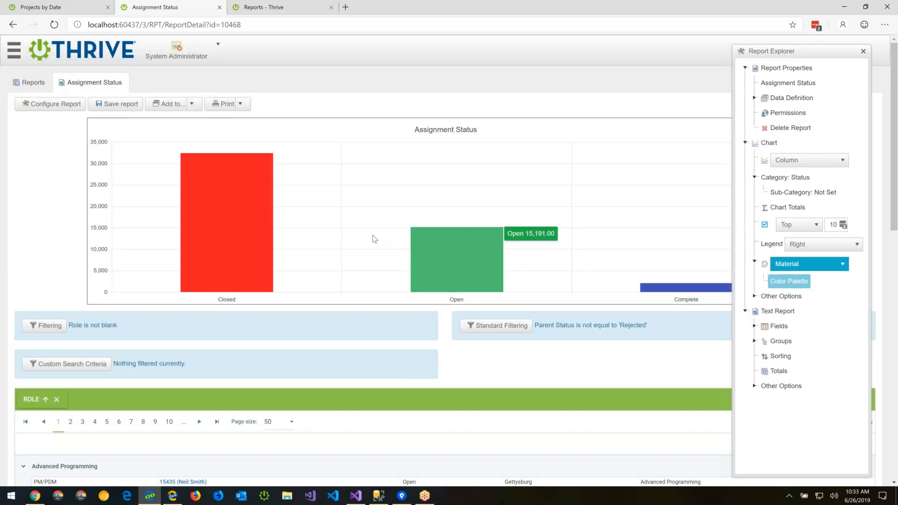
click(789, 281)
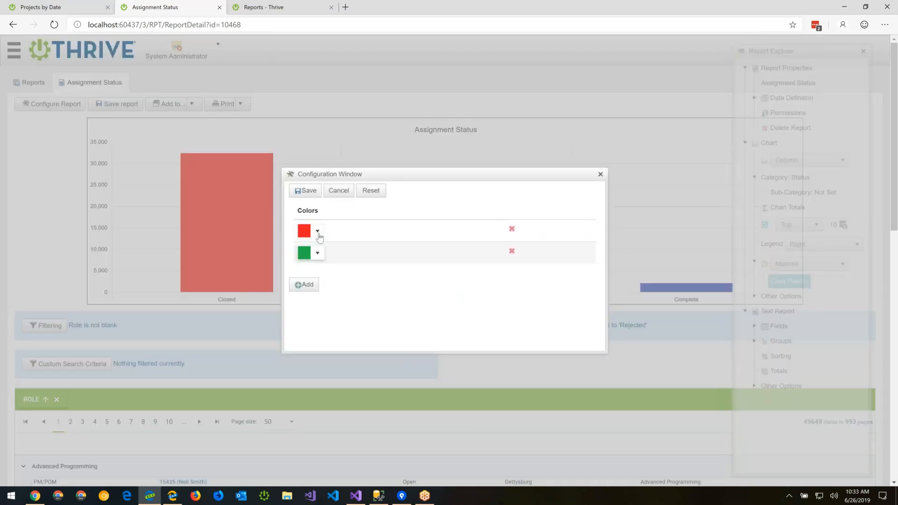
click(304, 283)
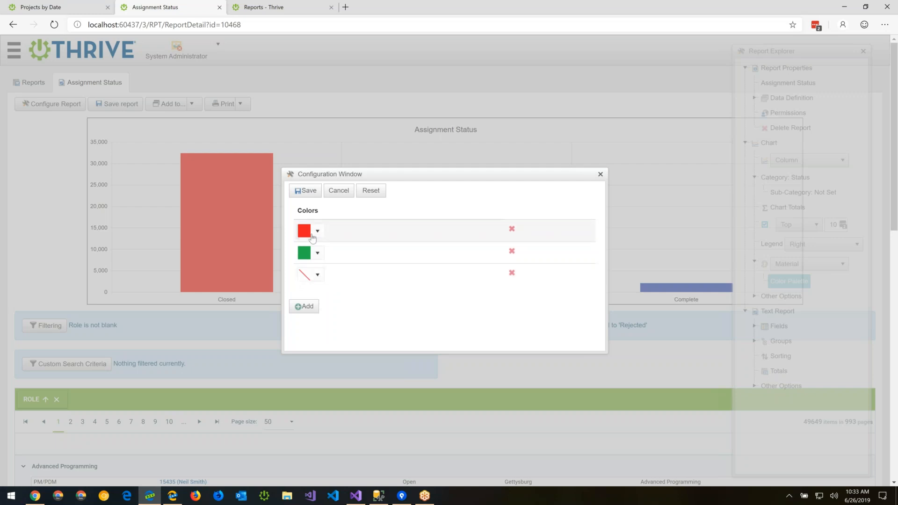
click(317, 275)
click(326, 291)
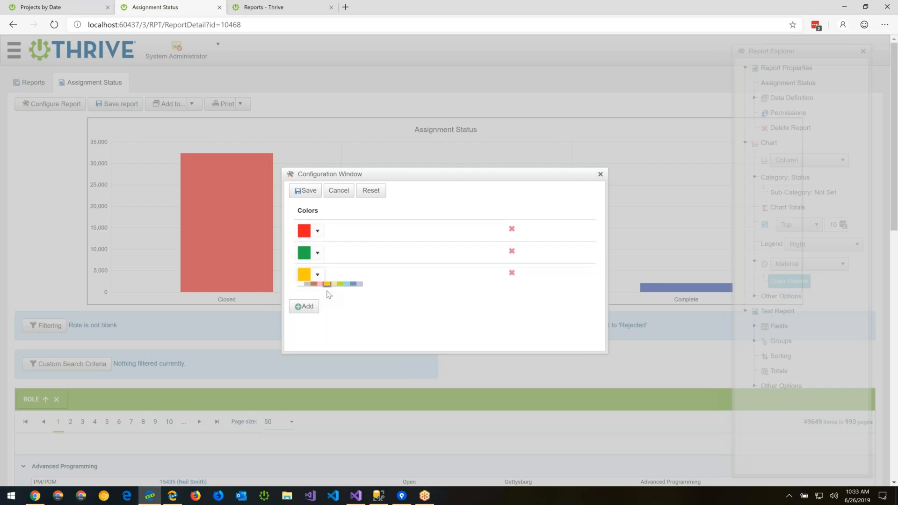
click(306, 307)
click(318, 297)
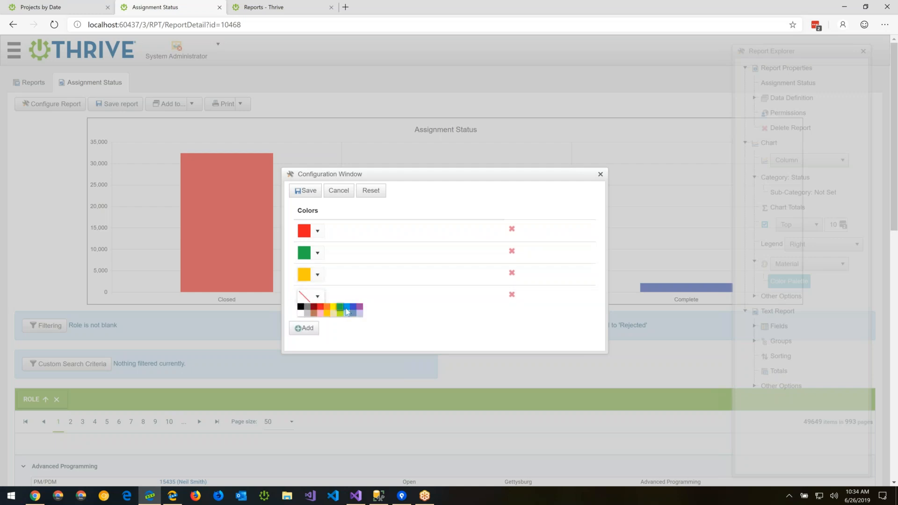
click(345, 309)
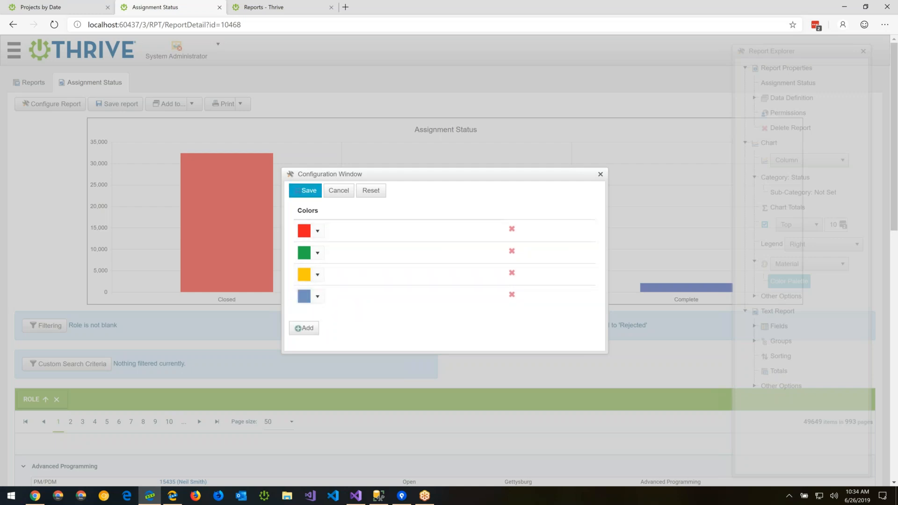
click(305, 190)
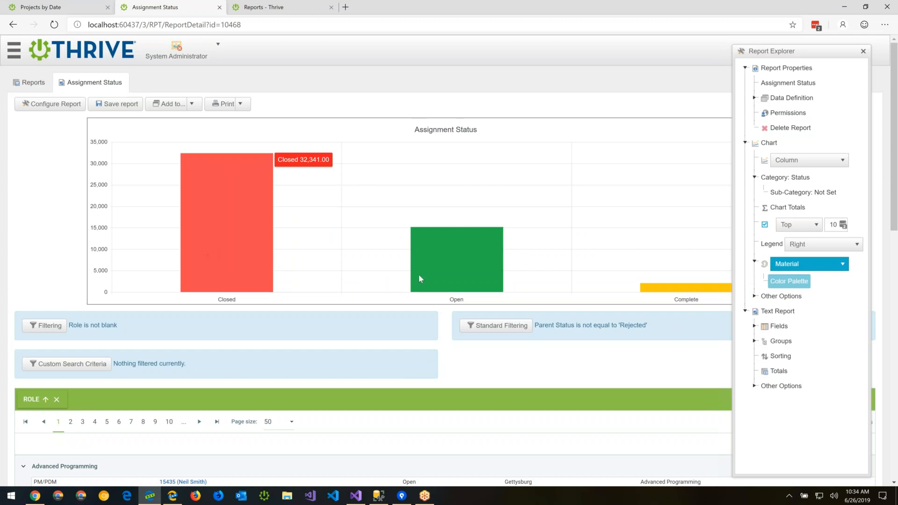
Step: Reset the chart's color palette and change the theme to Bootstrap and on to Black
click(794, 285)
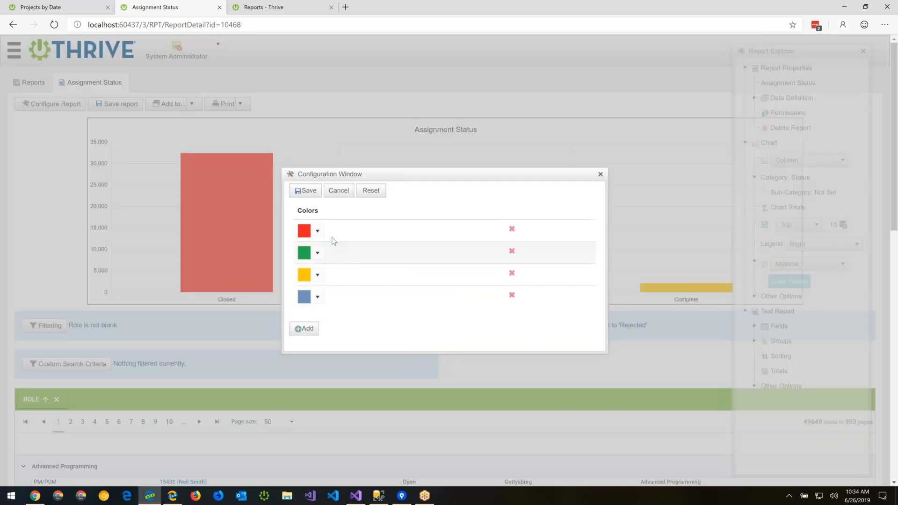
click(377, 192)
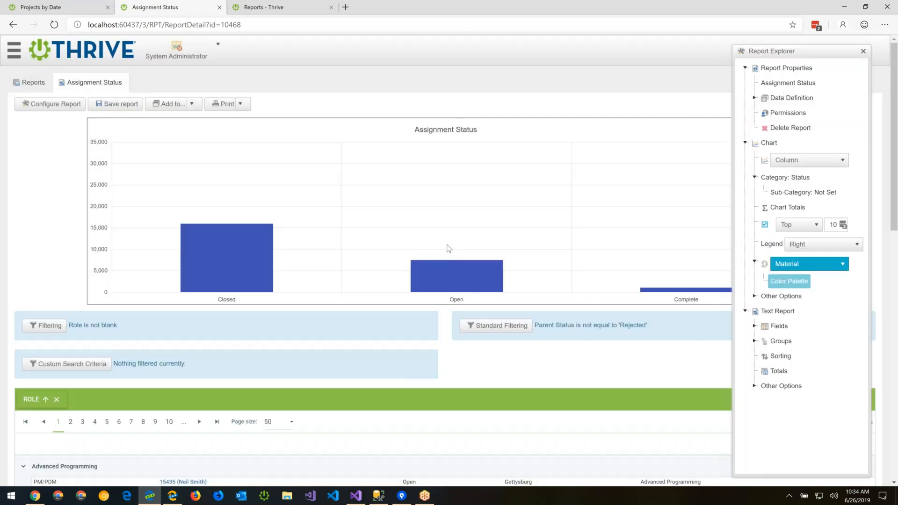
click(791, 263)
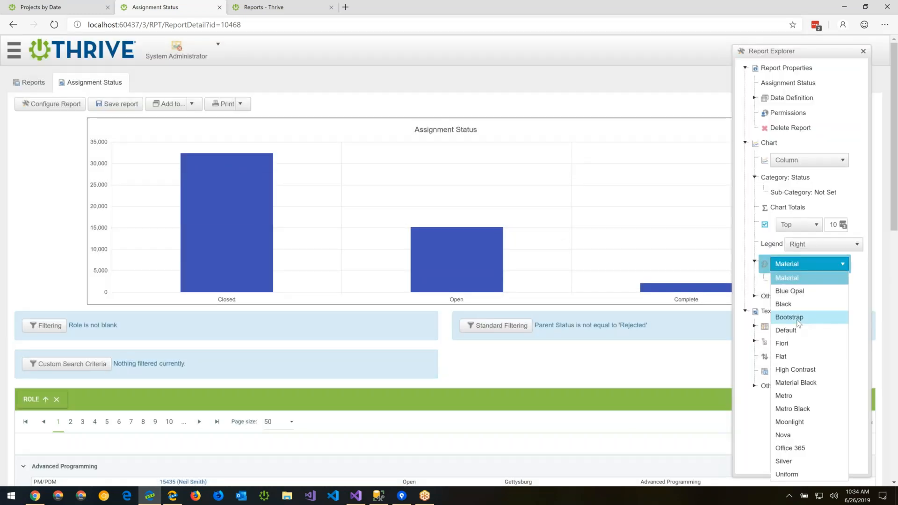
click(799, 322)
click(790, 265)
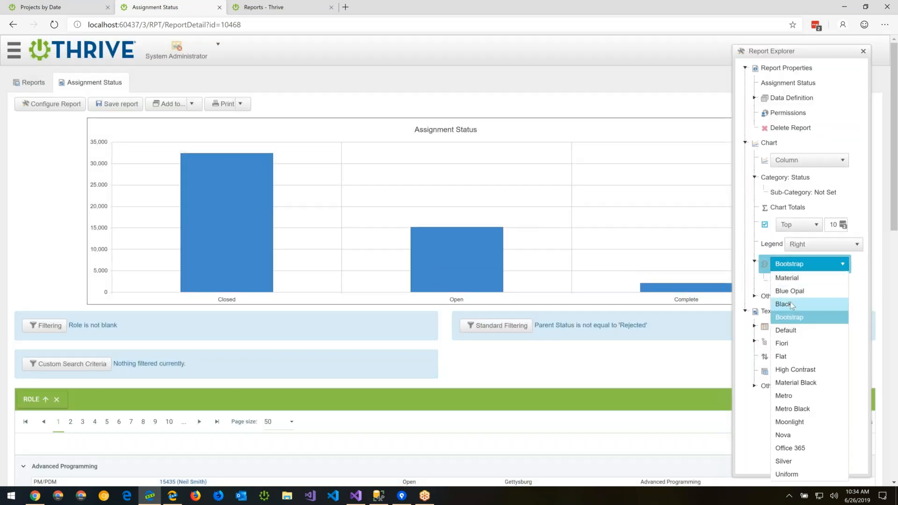
click(790, 302)
Step: Delete the first four colors, the two blues, green and yellow, from the Black theme's palette and save it
click(790, 282)
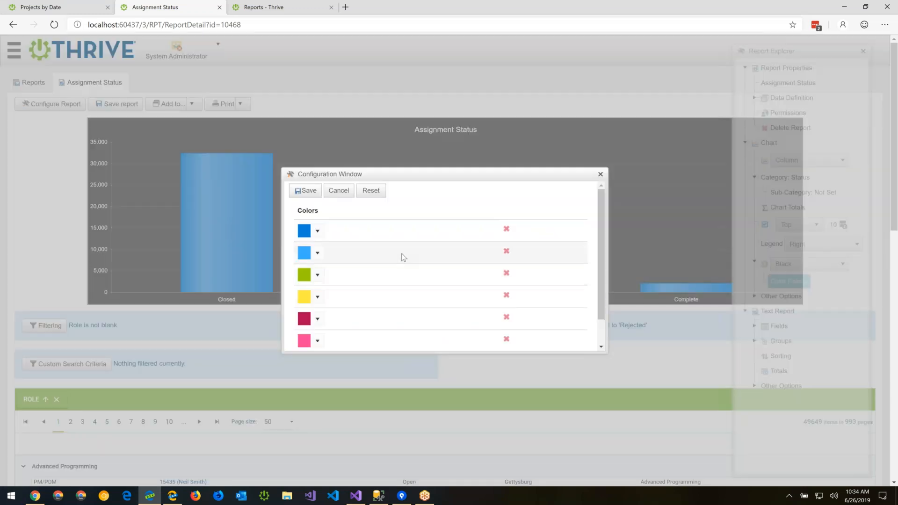
scroll(423, 271, down, 2)
scroll(467, 259, up, 2)
click(506, 229)
click(506, 229)
click(512, 229)
click(512, 229)
click(305, 192)
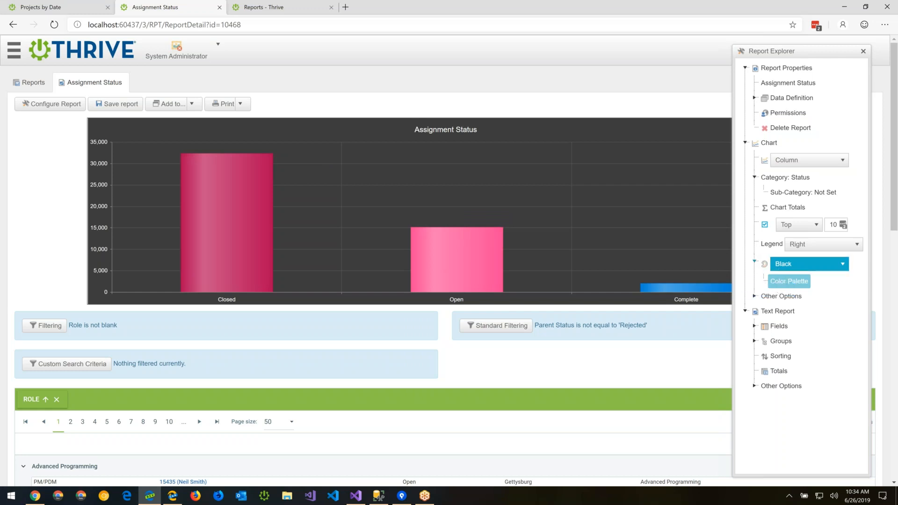
Step: Switch to the Projects by Date report and open its Report Explorer
click(70, 7)
click(39, 105)
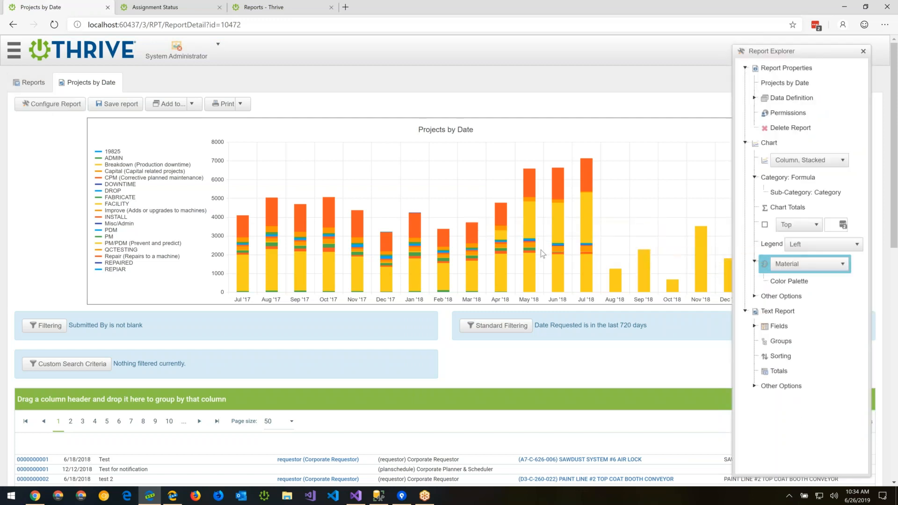
Step: Open the stacked chart's color palette, add a blank color, move the window off the chart and close it without saving
click(789, 282)
scroll(435, 253, down, 1)
click(309, 346)
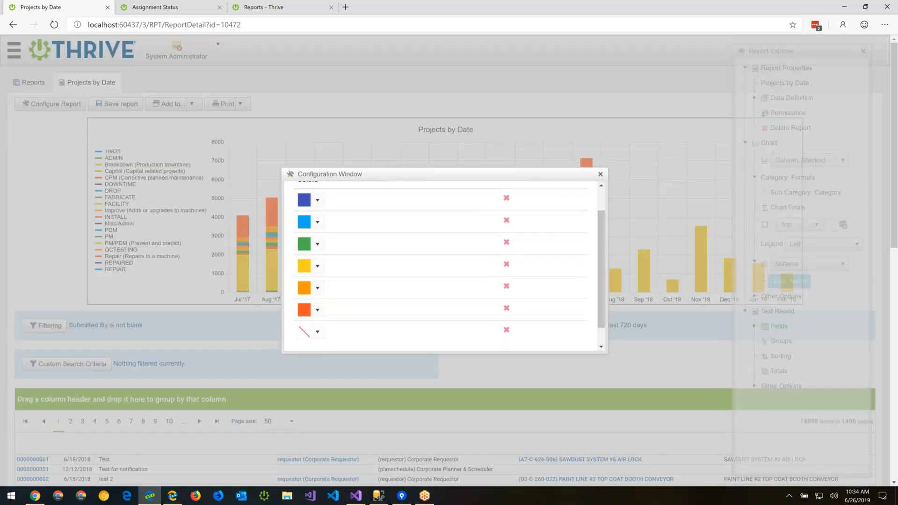
drag(553, 176, 569, 285)
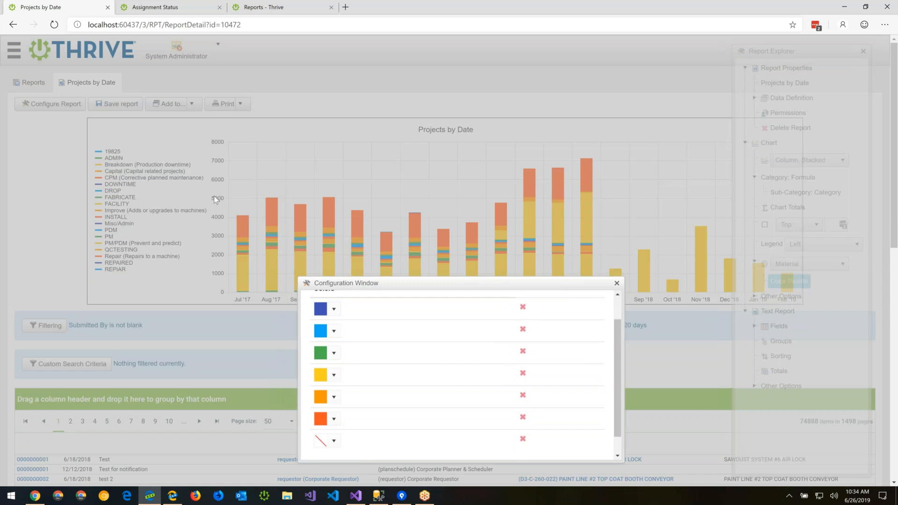
click(616, 283)
Step: Clear the Category sub-category from the Projects by Date chart and change the chart type to Pie
click(777, 194)
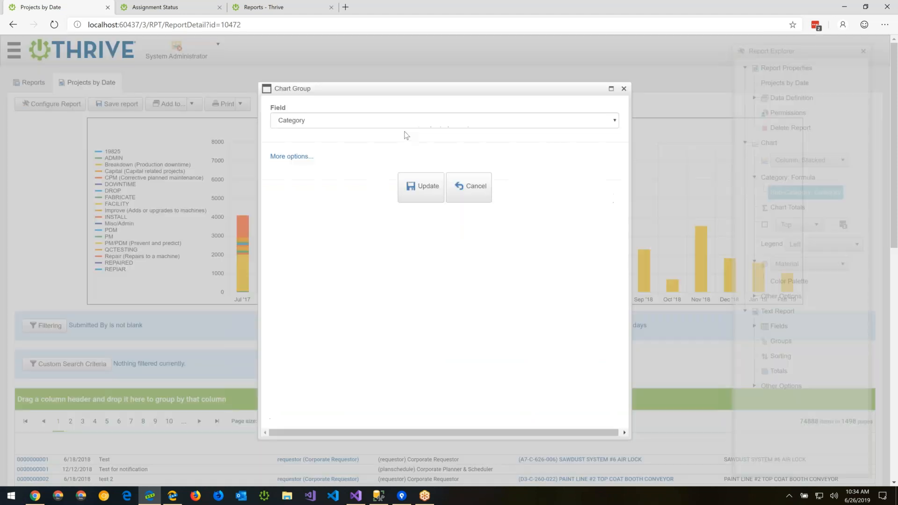
click(403, 125)
click(403, 134)
click(433, 193)
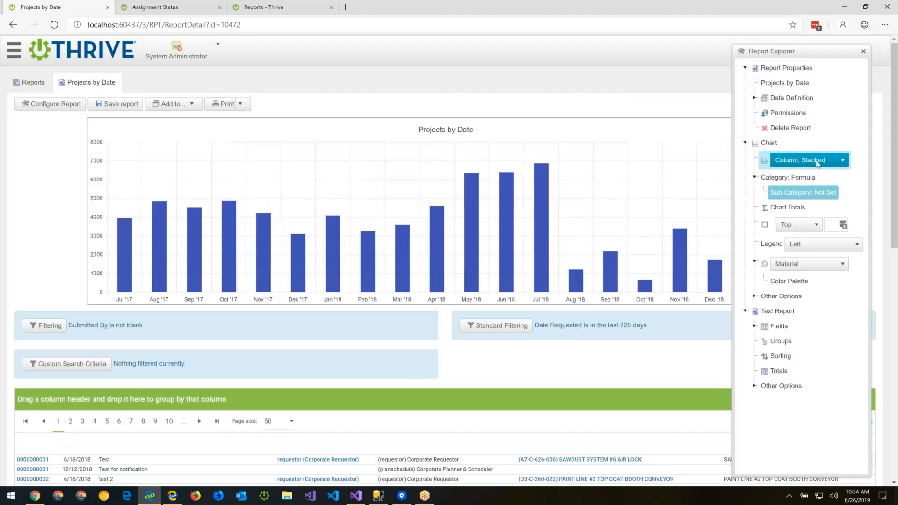
click(818, 161)
click(791, 298)
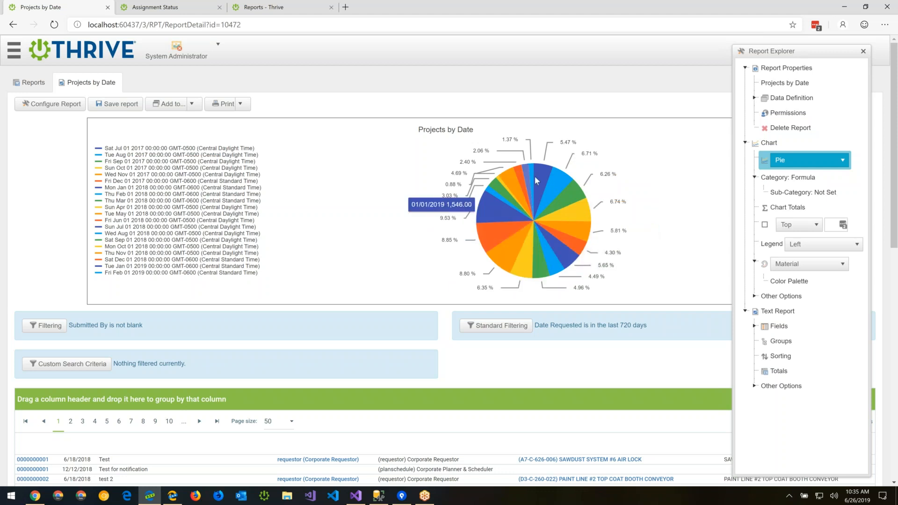
Step: Add black as a new color at the end of the pie chart's Material color palette
click(804, 263)
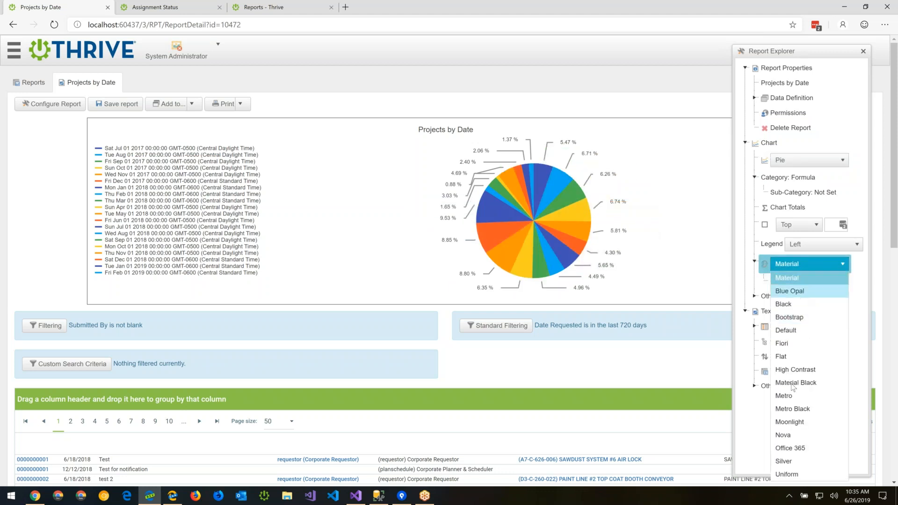
click(747, 285)
click(789, 281)
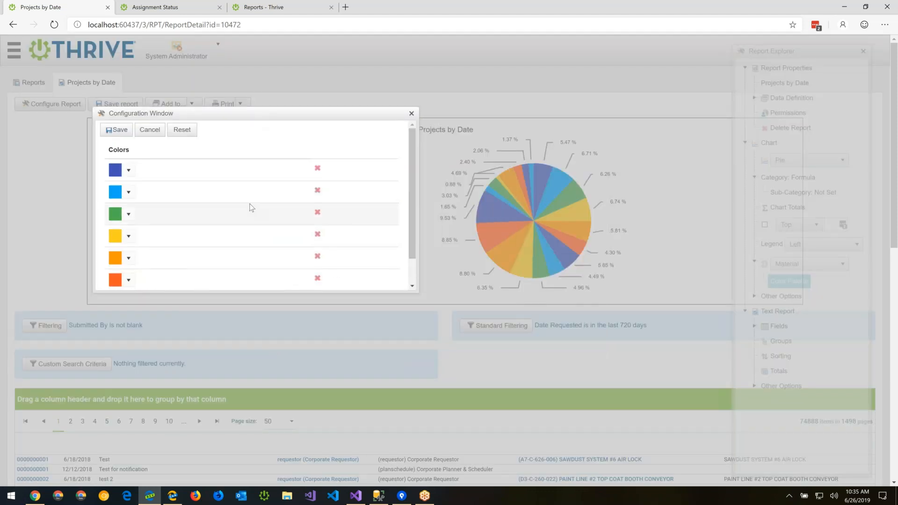
scroll(251, 208, down, 2)
click(117, 278)
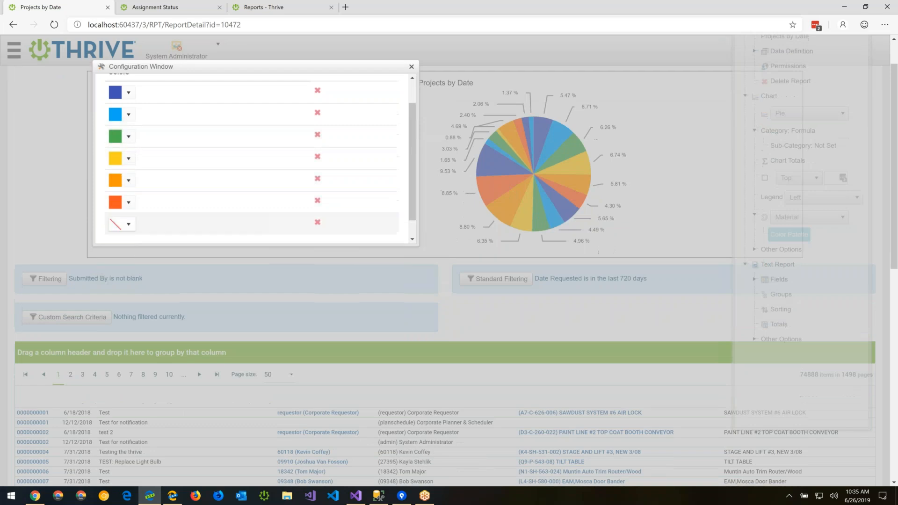
click(126, 225)
click(112, 236)
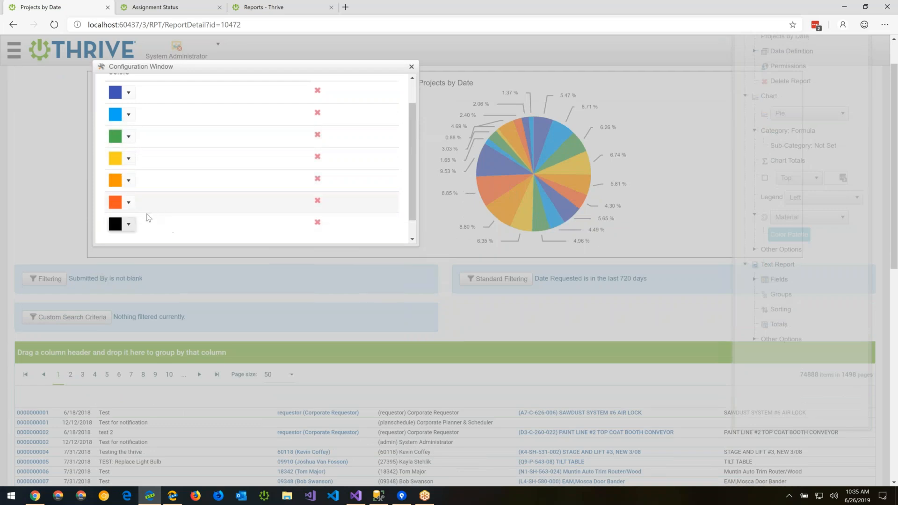
Step: Add dark red as a new color after black in the pie chart's Material color palette and save the palette
scroll(149, 217, down, 1)
click(115, 233)
click(131, 226)
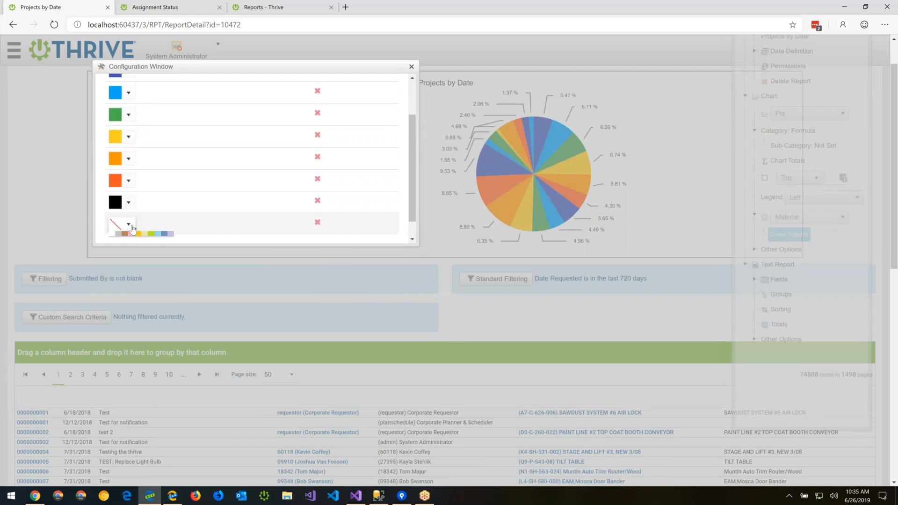
click(124, 236)
scroll(149, 206, up, 2)
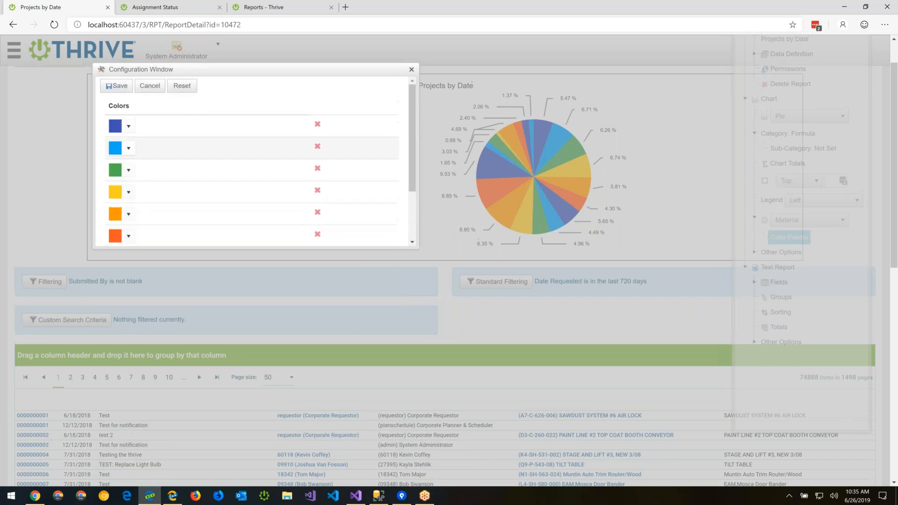
scroll(148, 206, up, 1)
click(124, 130)
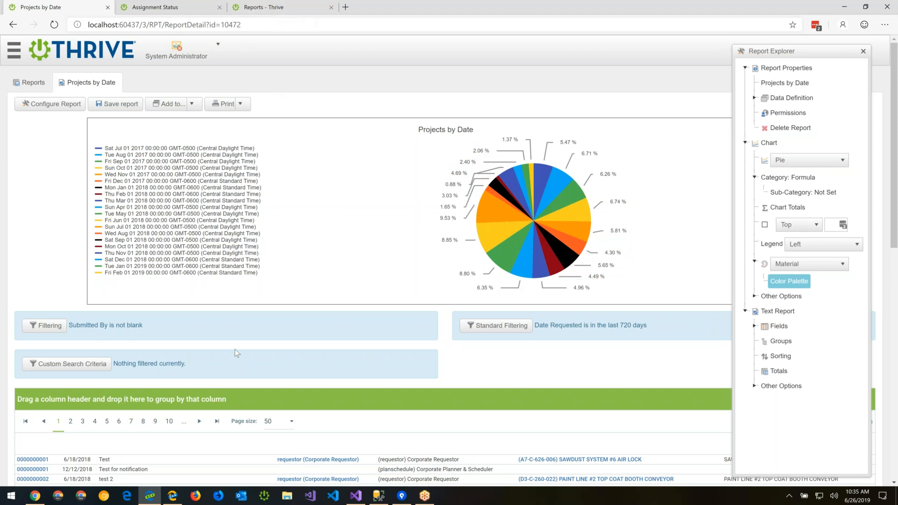
Step: Switch to the other browser window with the Assignments report and look through its list of assignments
click(173, 496)
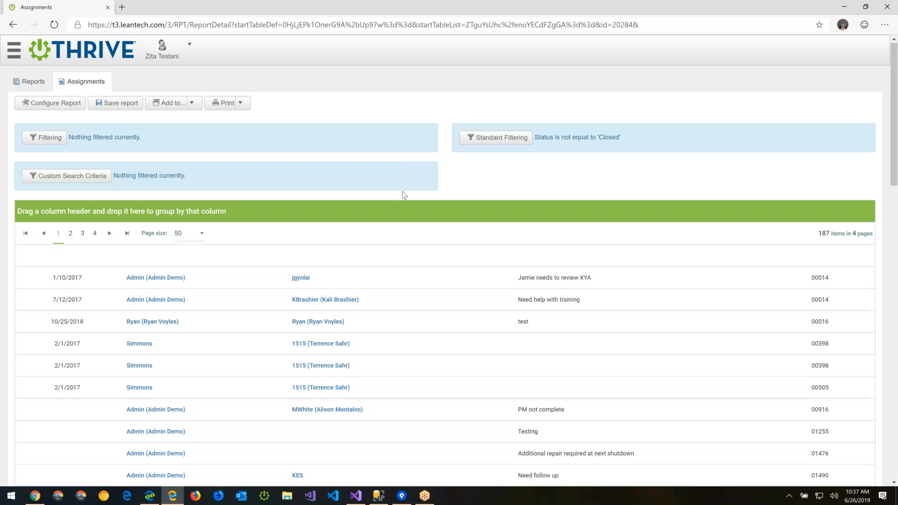
scroll(403, 193, down, 8)
scroll(402, 191, up, 8)
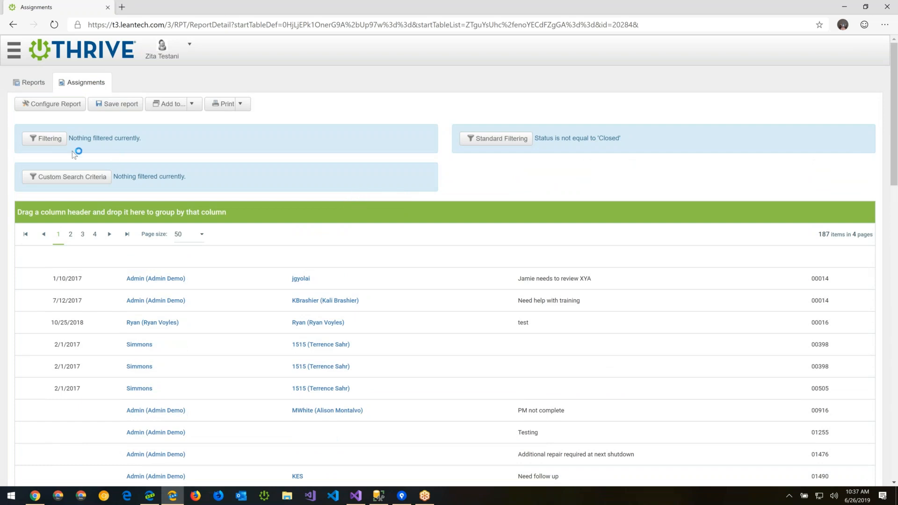
Step: Filter the Assignments report to Assigned To is equal to the signed-in employee and save the filter
click(45, 138)
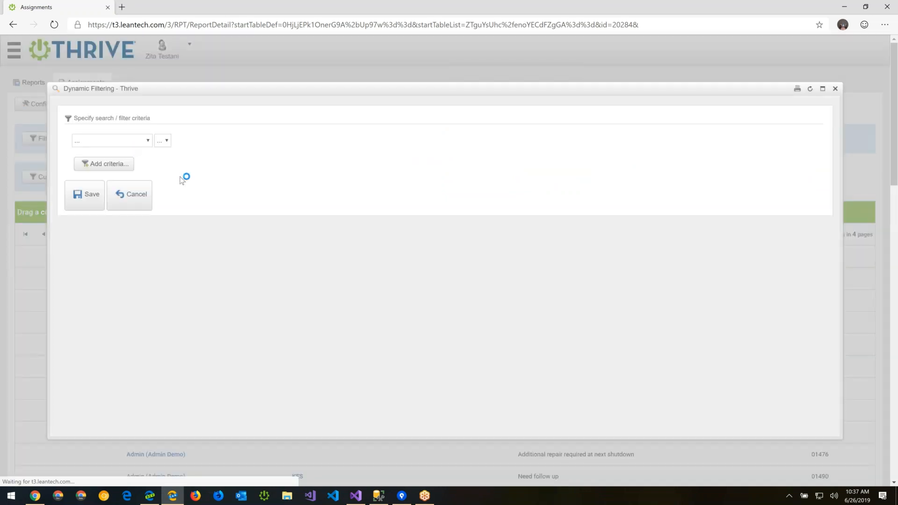
click(112, 140)
click(120, 214)
click(196, 140)
click(187, 182)
click(254, 140)
text(z)
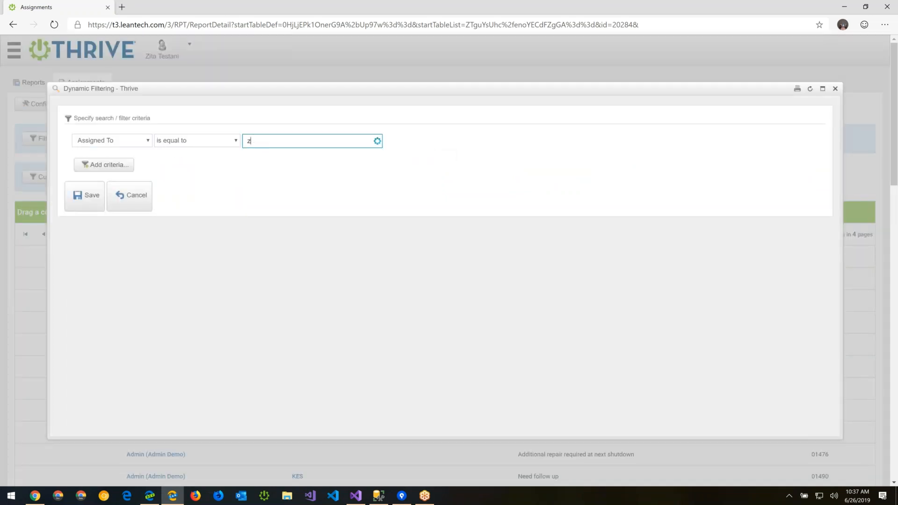
key(Return)
click(101, 194)
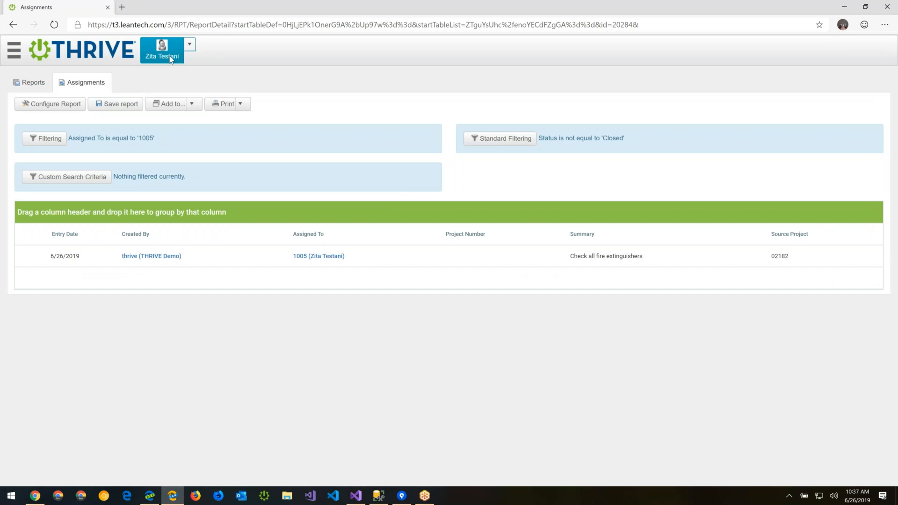
Step: Replace the employee in the Assigned To filter with the {{CurrentUser}} variable and save the filter
click(45, 138)
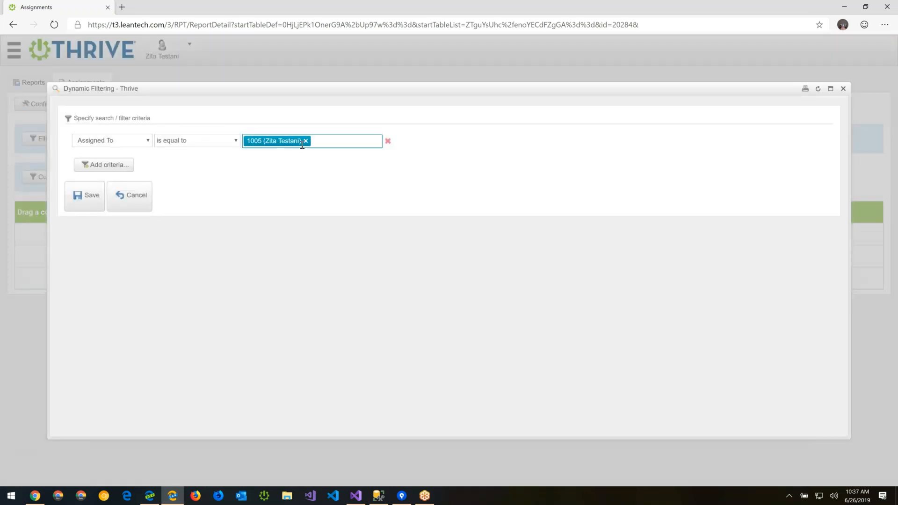
click(305, 141)
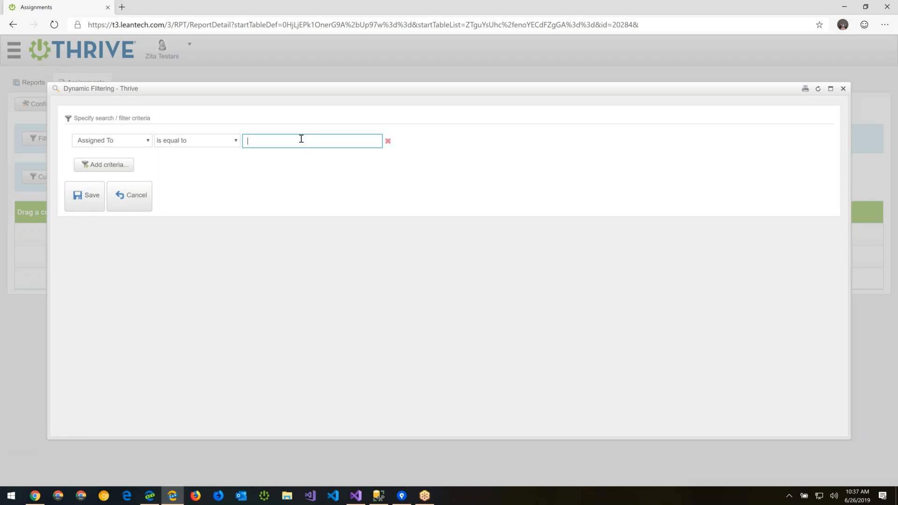
text({{Currentuser})
key(Return)
key(BackSpace)
key(BackSpace)
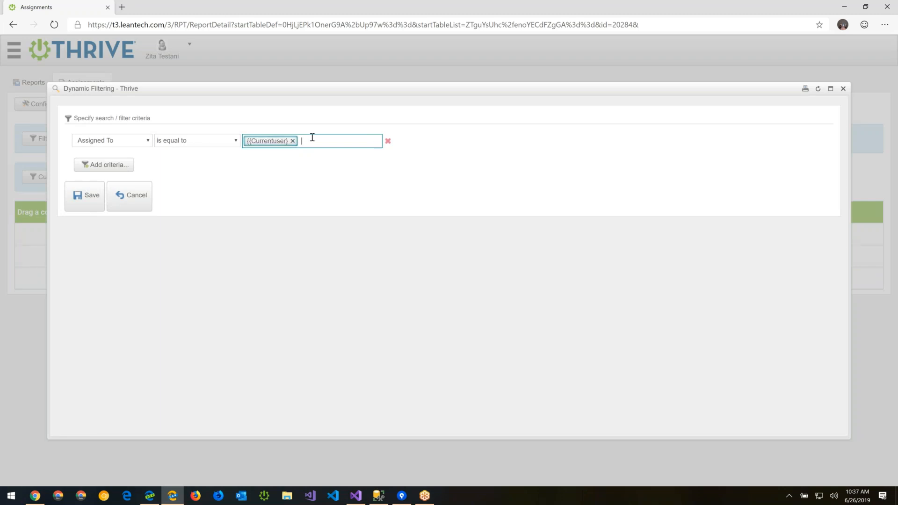
text({{CurrentUser}})
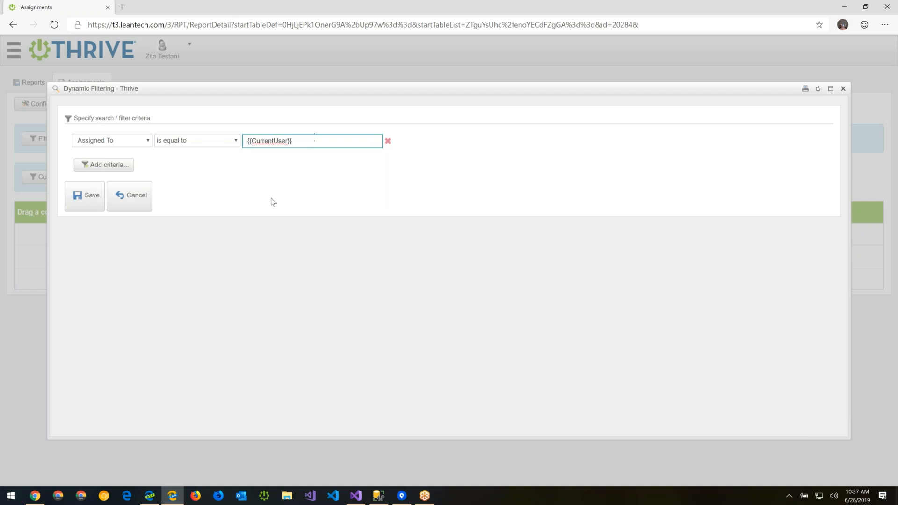
key(Return)
click(93, 206)
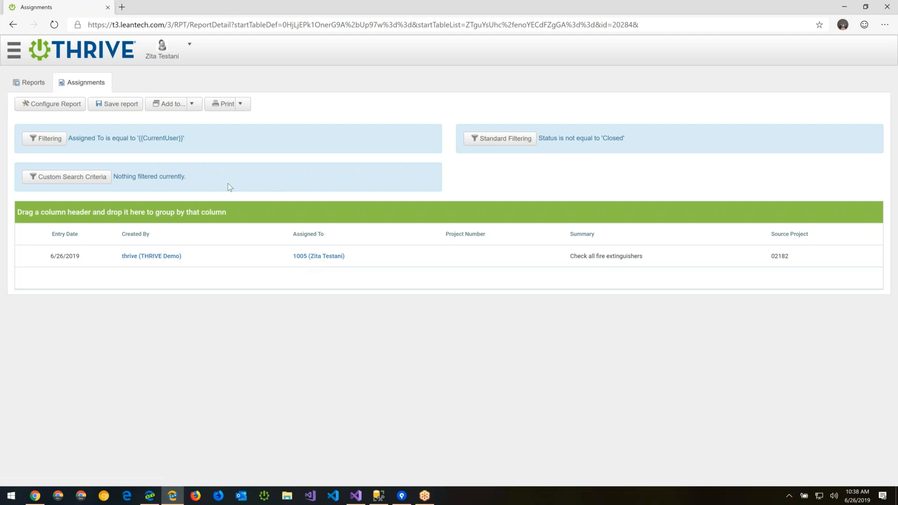
Step: Remove the Assigned To is equal to {{CurrentUser}} criterion from the report's filtering and save
click(44, 138)
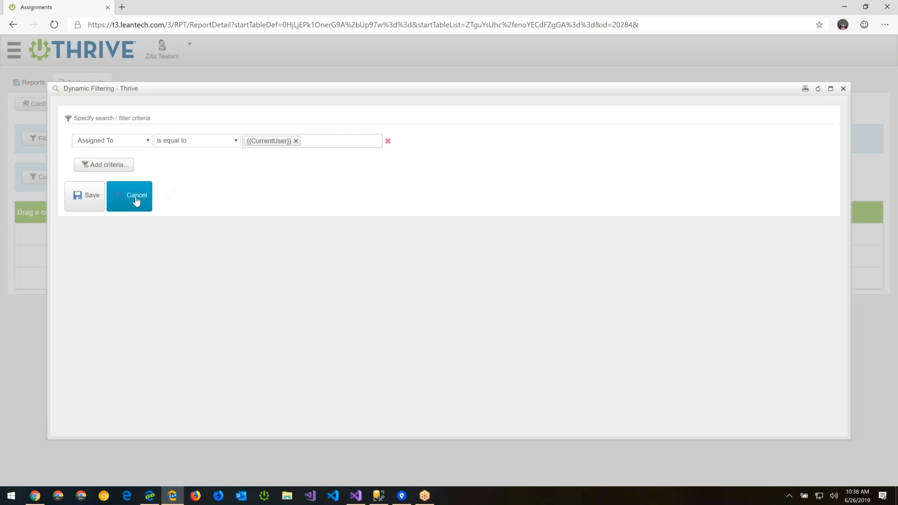
click(387, 142)
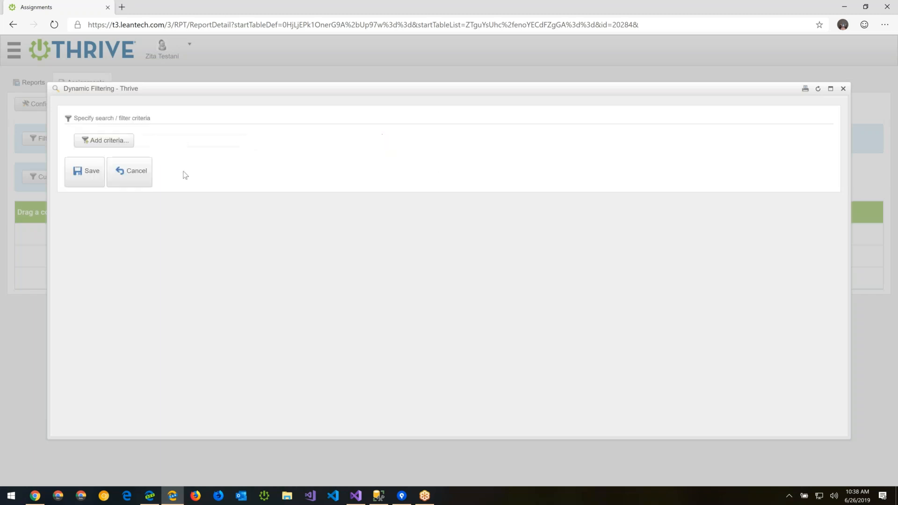
click(96, 172)
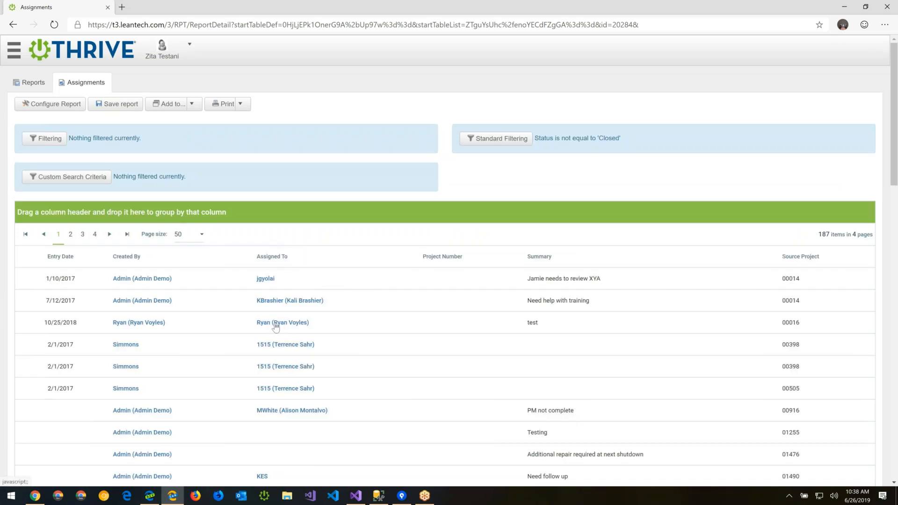
Step: Start a new dynamic filter criterion on Assigned To with the operator "is one of"
click(44, 138)
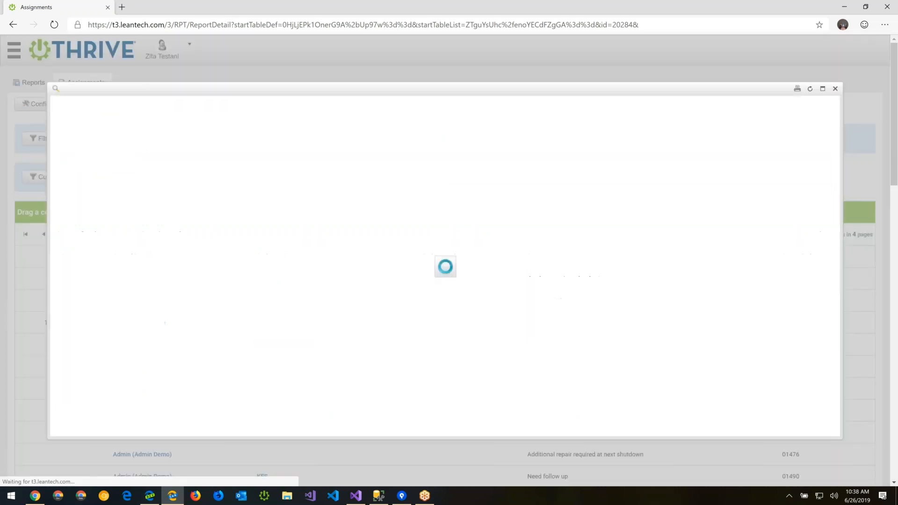
click(145, 141)
click(137, 210)
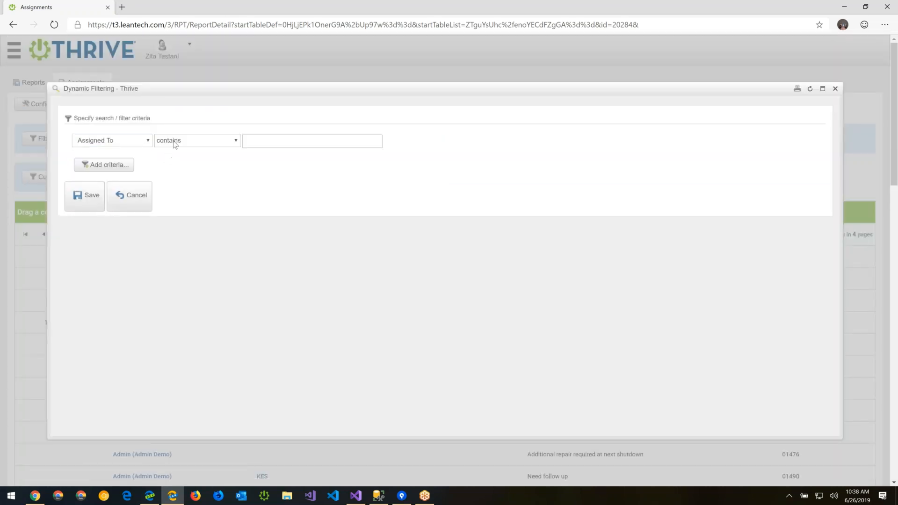
click(174, 143)
click(204, 227)
click(192, 144)
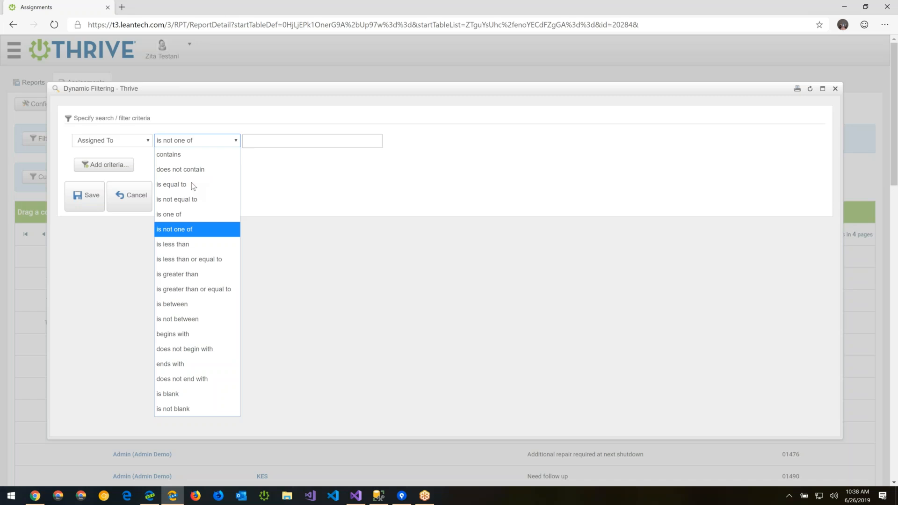
click(195, 214)
Step: Enter a specific employee and {{CurrentUser}} as the values of the "is one of" criterion and save the filter
click(252, 139)
text(ryan)
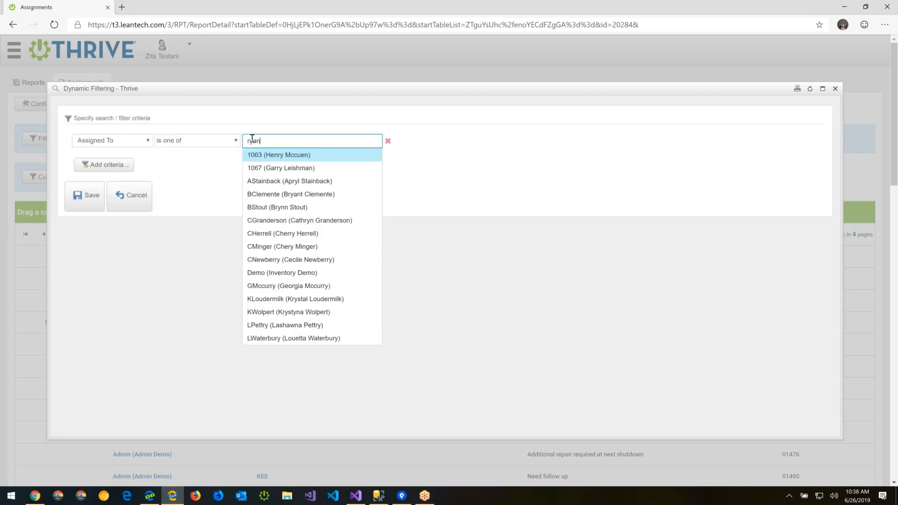
key(Down)
key(Down)
key(Return)
text({{Current)
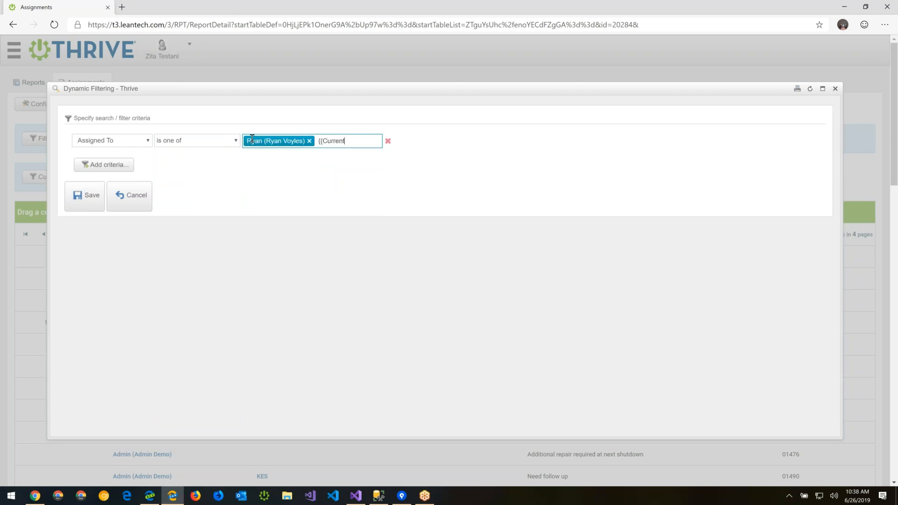
text(User}})
key(Return)
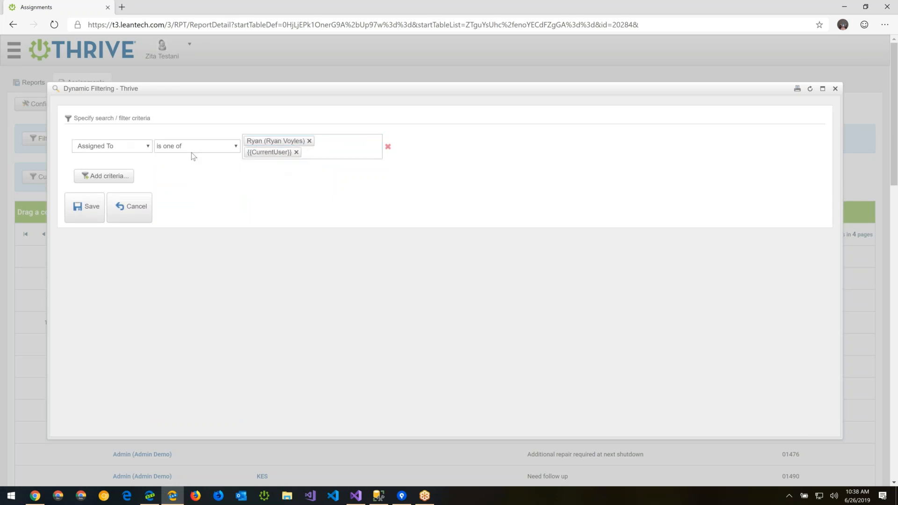
click(86, 207)
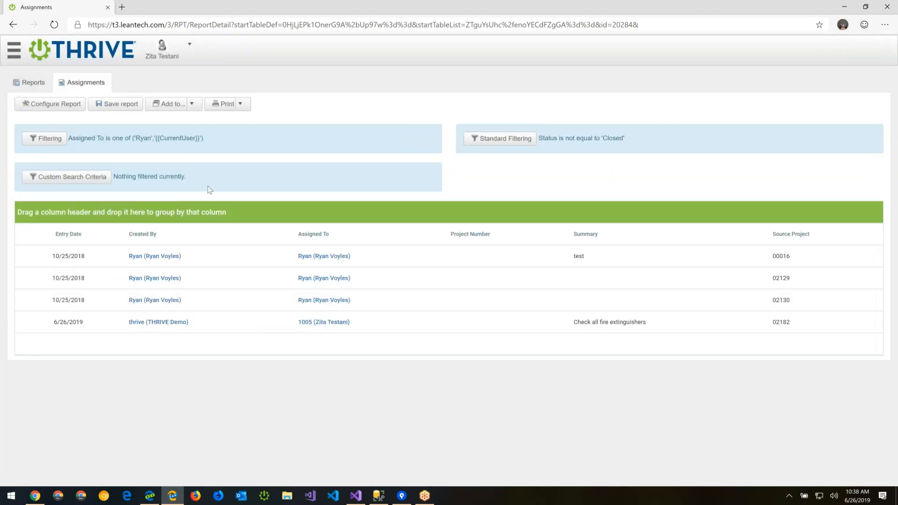
Step: Delete the Assigned To "is one of" criterion from the Assignments report's filtering and save
double_click(172, 139)
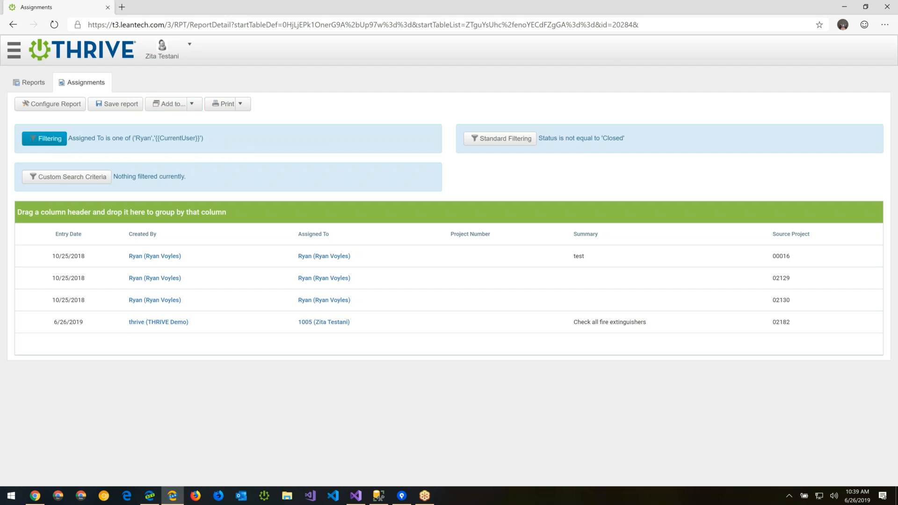
click(44, 138)
click(387, 146)
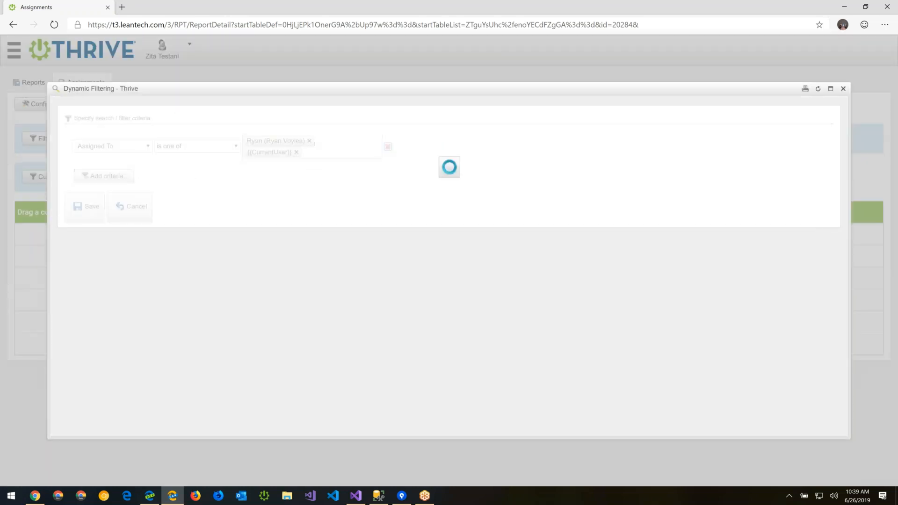
click(85, 207)
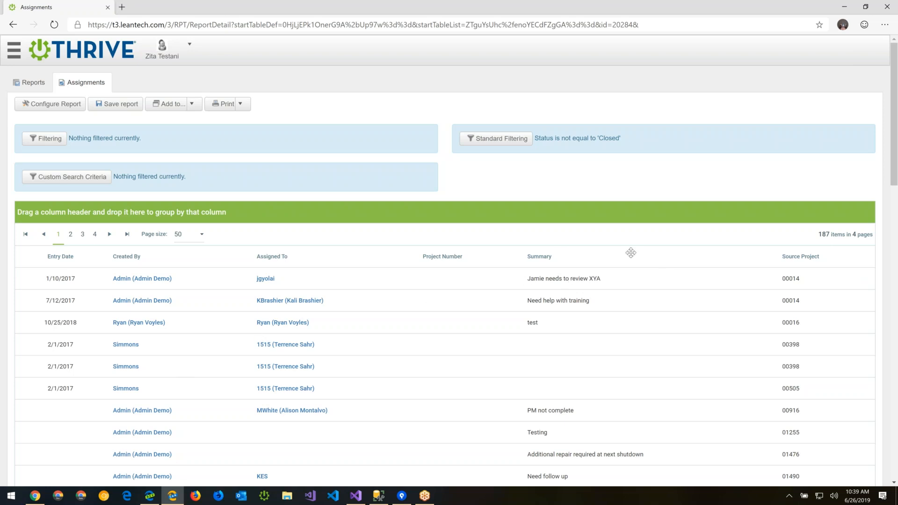
Step: Add the Status field to the end of the Assignments text report's selected fields and close the Report Explorer
click(47, 103)
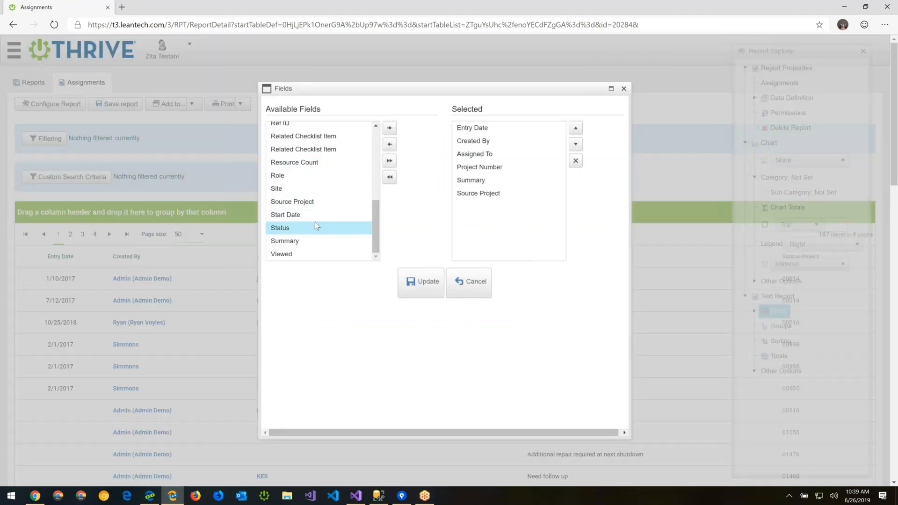
drag(314, 228, 496, 221)
click(421, 282)
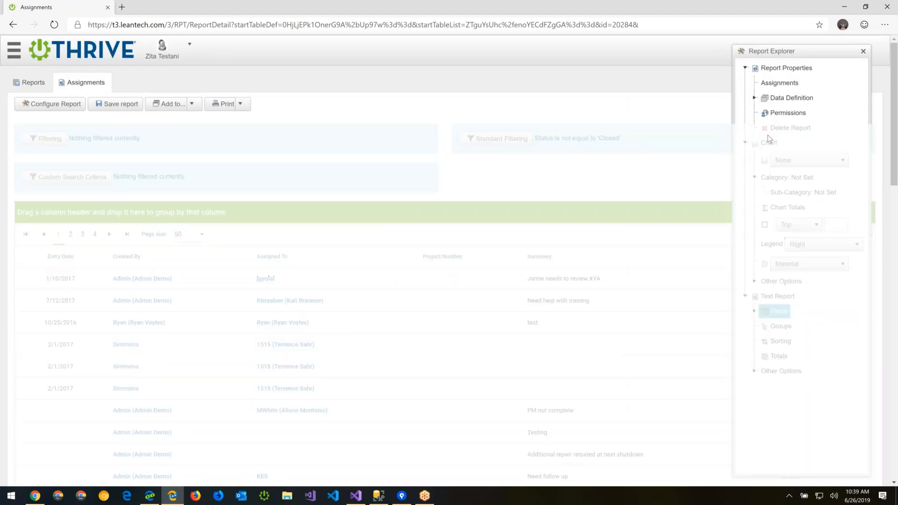
click(863, 51)
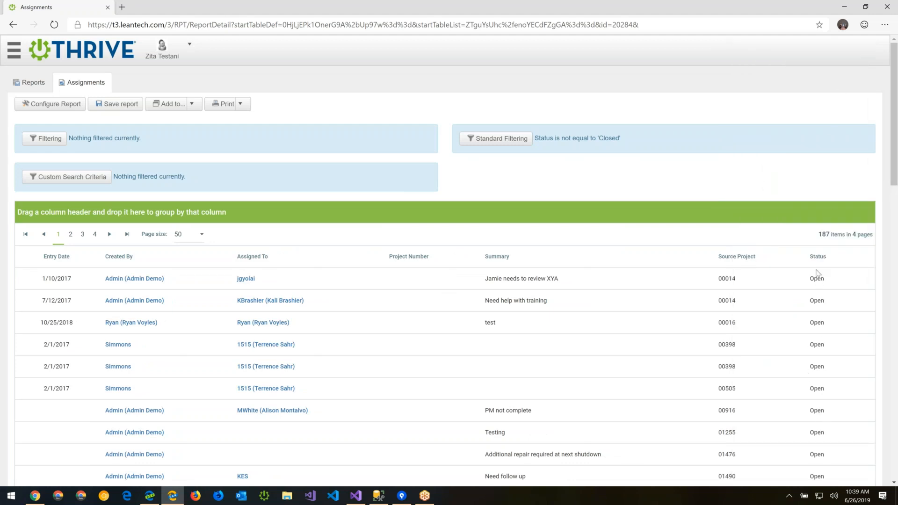
Step: Open the Assignments report's standard filtering and look through the available fields, keeping Status as the criterion's field
mouse_move(818, 234)
mouse_down()
mouse_move(836, 236)
mouse_move(828, 237)
mouse_up()
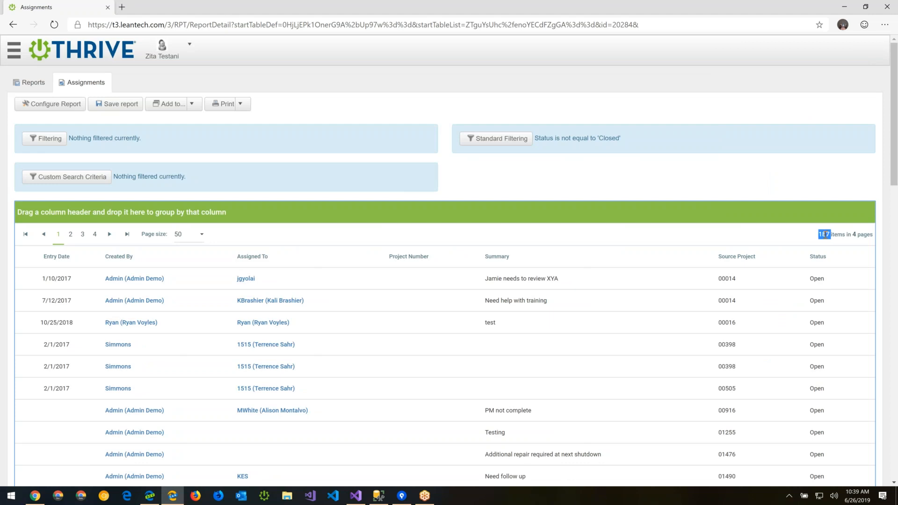
click(511, 140)
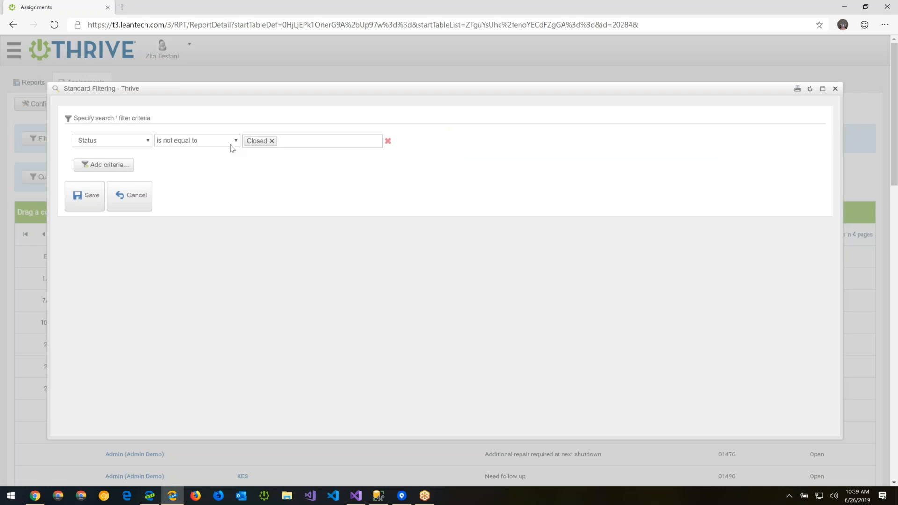
click(99, 141)
scroll(149, 278, up, 3)
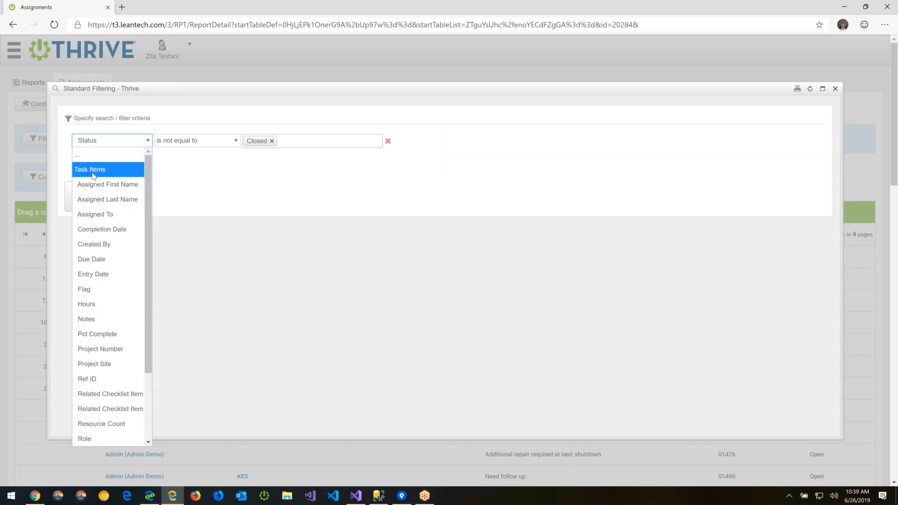
scroll(104, 208, down, 2)
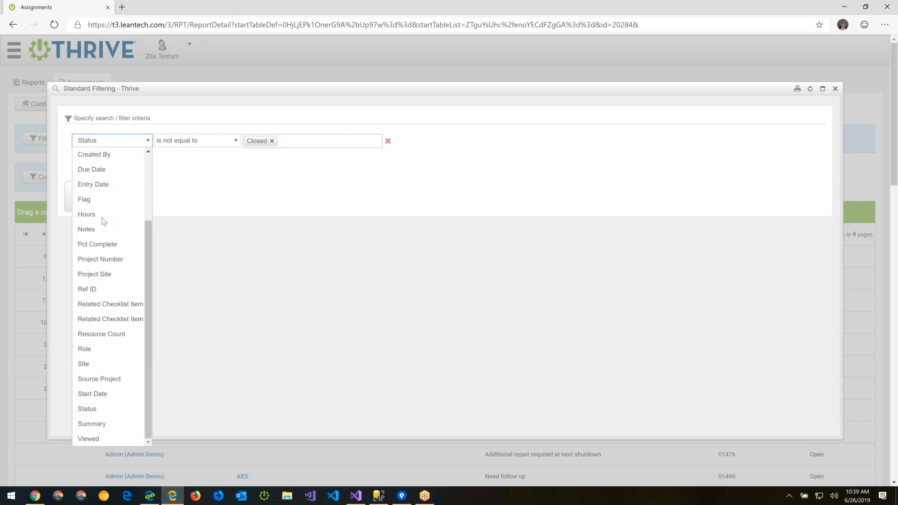
scroll(100, 223, up, 2)
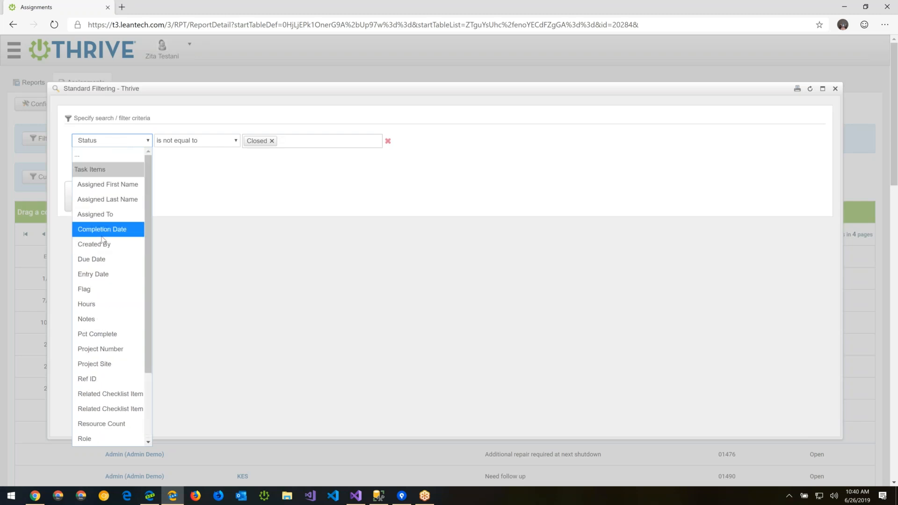
scroll(122, 208, down, 2)
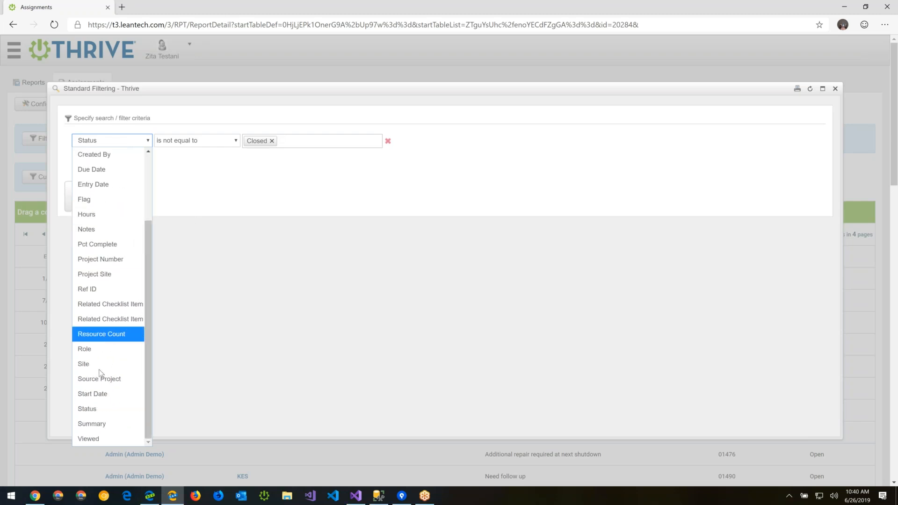
click(107, 410)
Step: Change the Status criterion's operator to "is not one of", add Complete alongside Closed, and save the standard filter
click(184, 141)
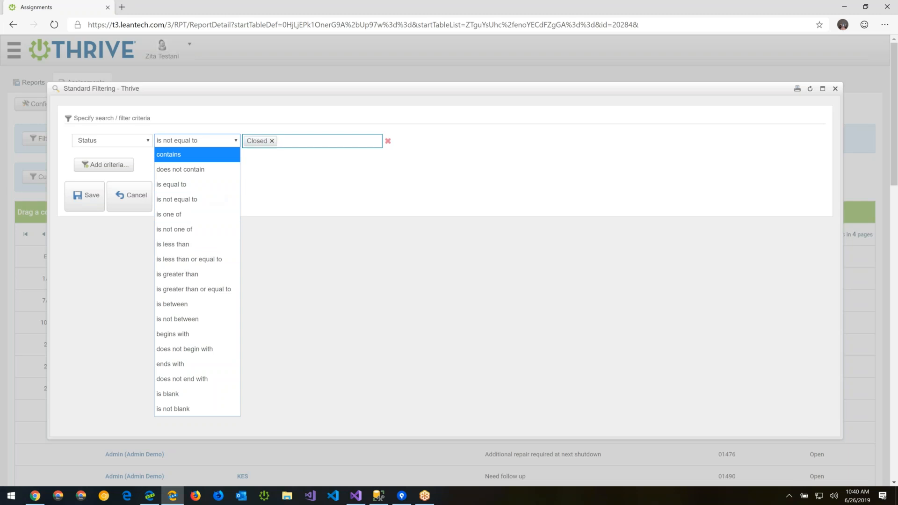
click(214, 225)
click(293, 141)
text(com)
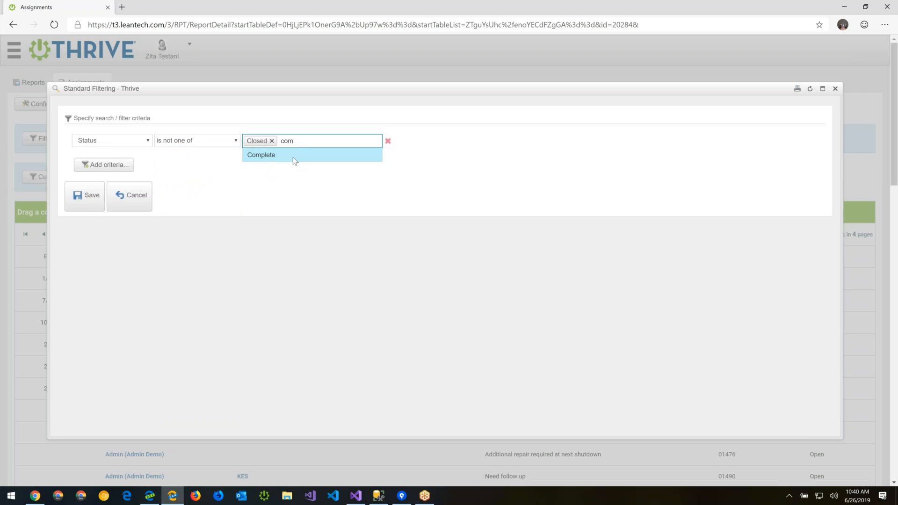
click(293, 155)
click(84, 197)
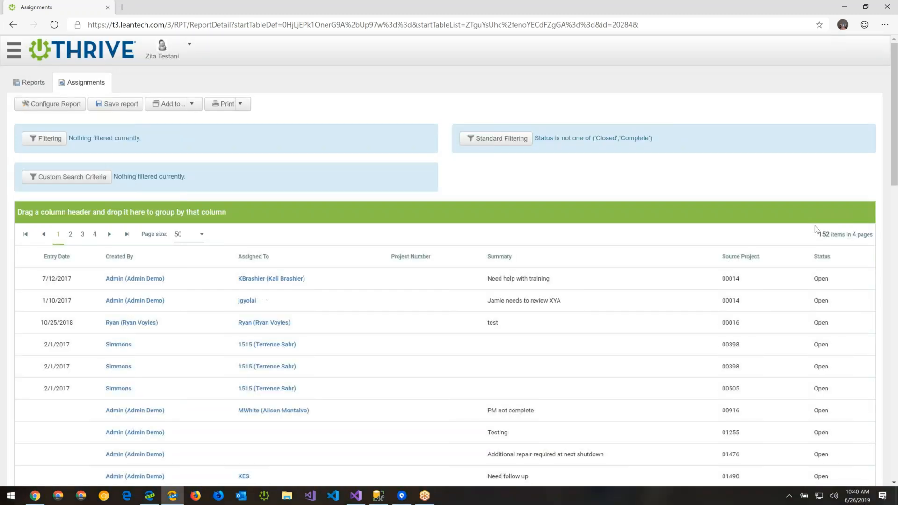
double_click(824, 234)
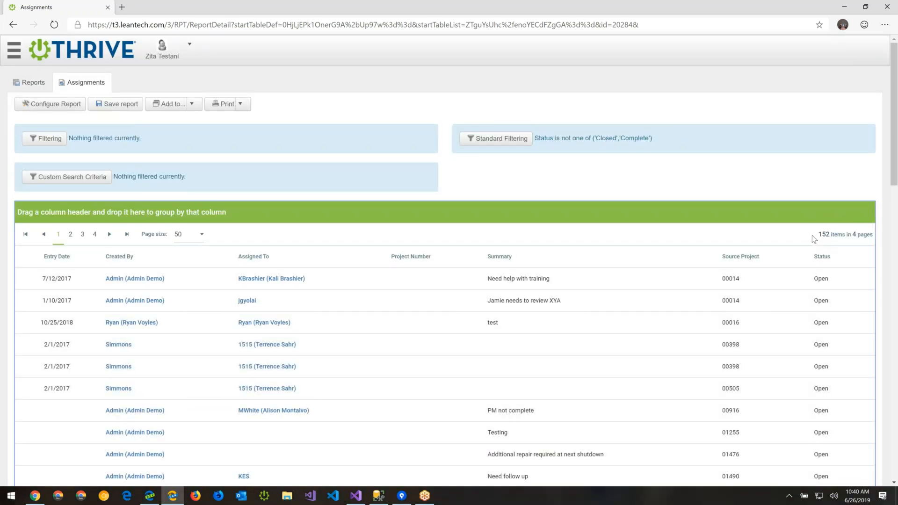
click(493, 145)
click(692, 115)
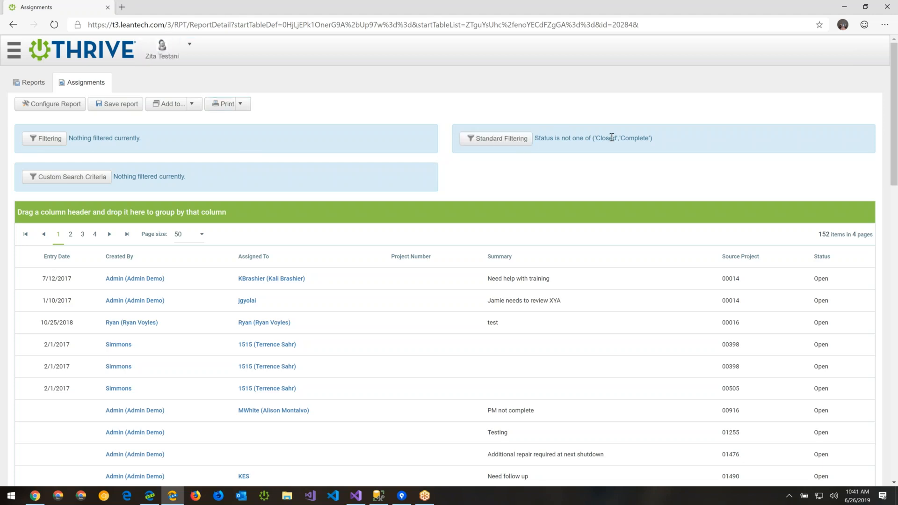
drag(595, 137, 647, 136)
Step: Add a dynamic filter criterion on Assigned To with the operator "is equal to" and a specific employee, and save it
click(45, 139)
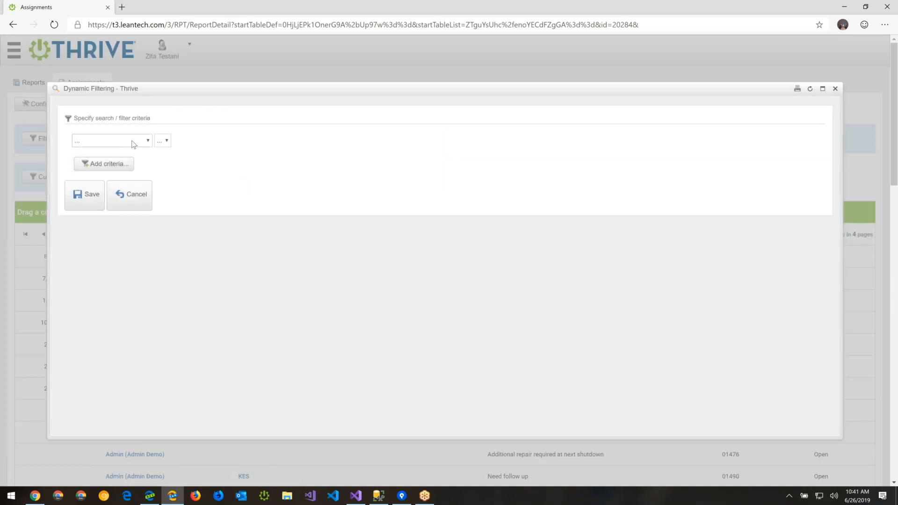
click(133, 140)
click(133, 214)
click(190, 143)
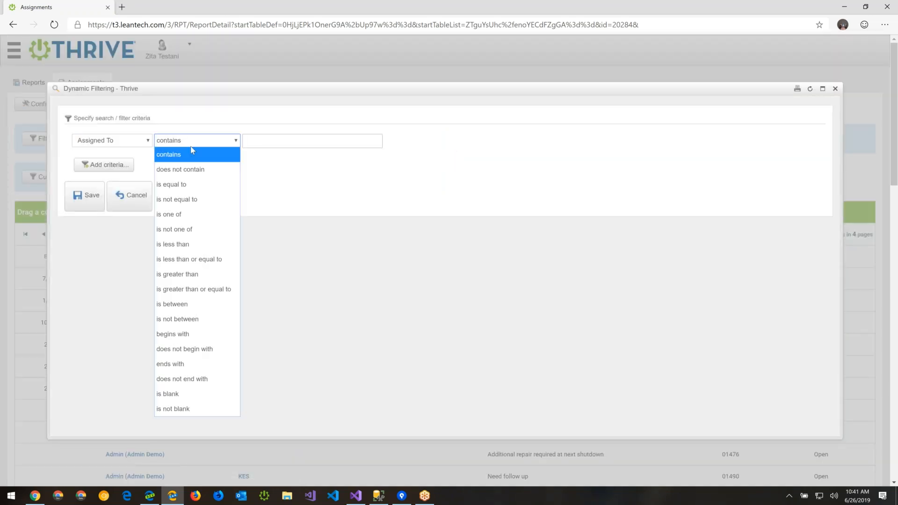
click(187, 182)
click(266, 141)
text(zit)
key(Return)
click(92, 202)
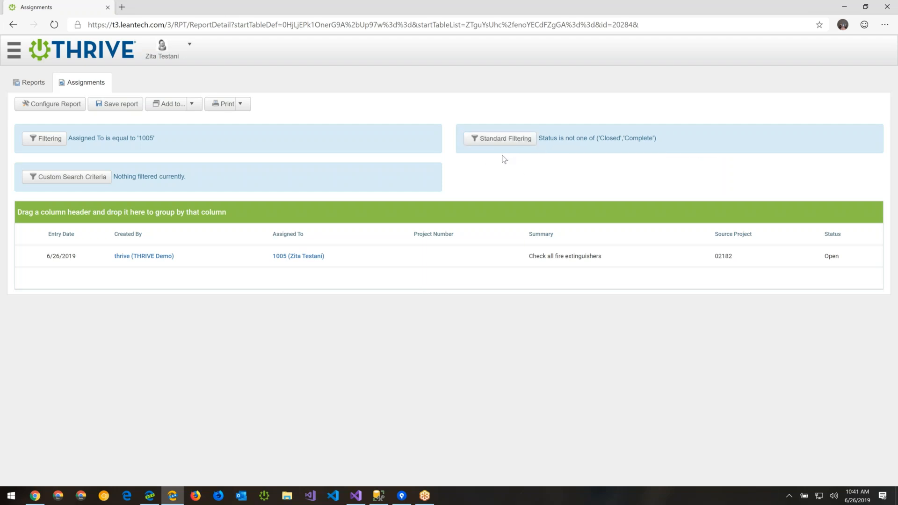
drag(600, 138, 654, 136)
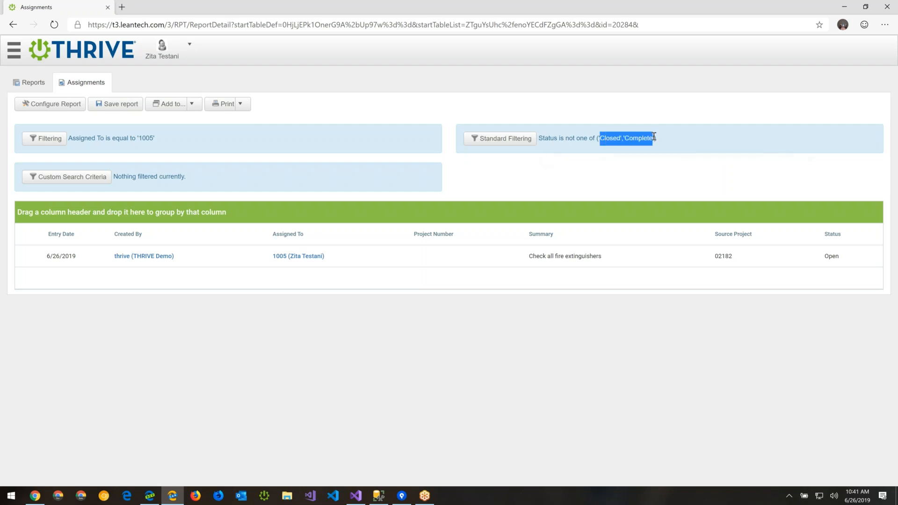
click(638, 159)
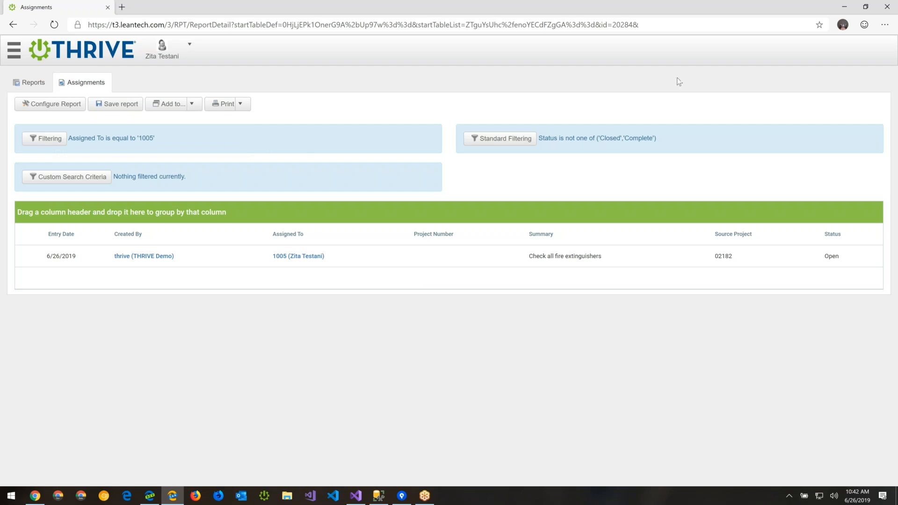
click(764, 14)
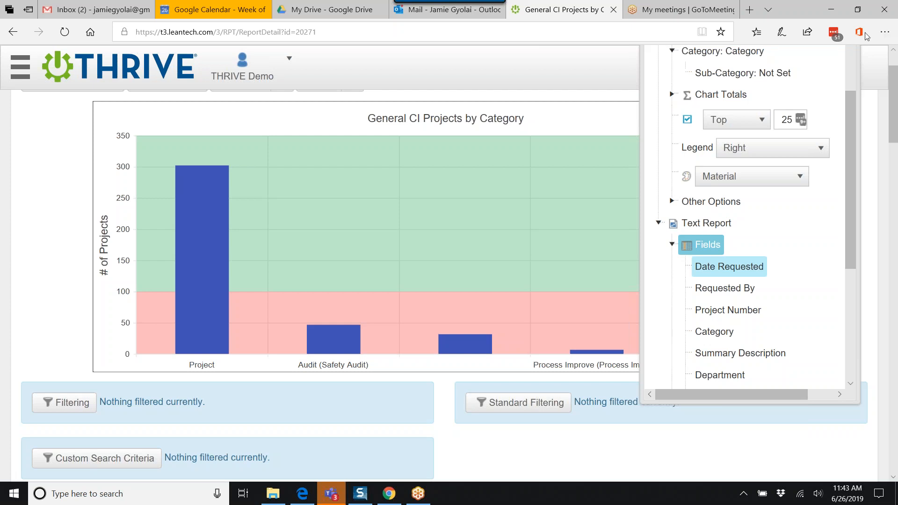
Step: Close the Report Explorer of General CI Projects by Category, then view its dynamic filtering criteria and close them without saving
scroll(743, 142, up, 5)
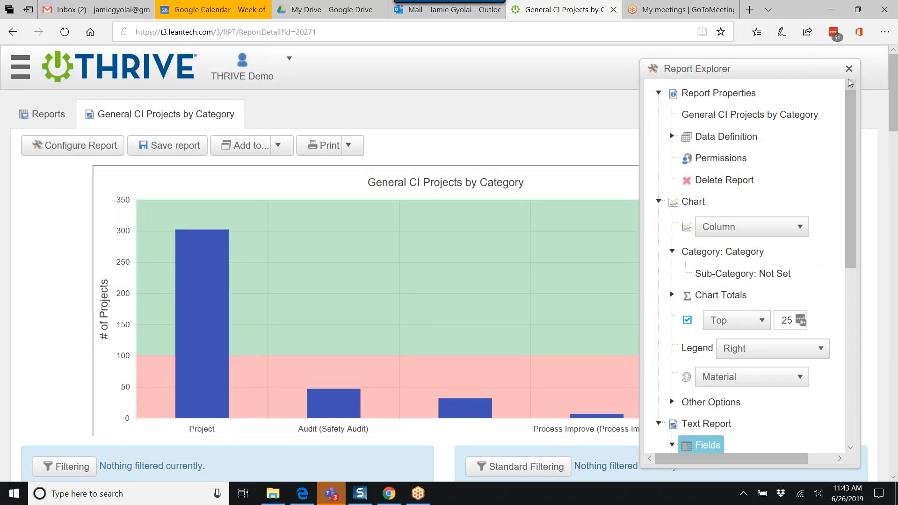
click(849, 69)
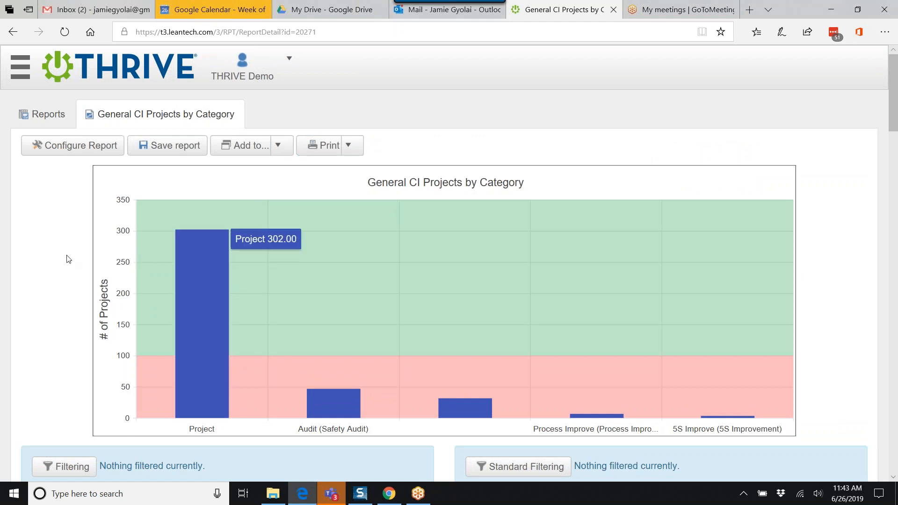
scroll(68, 256, down, 2)
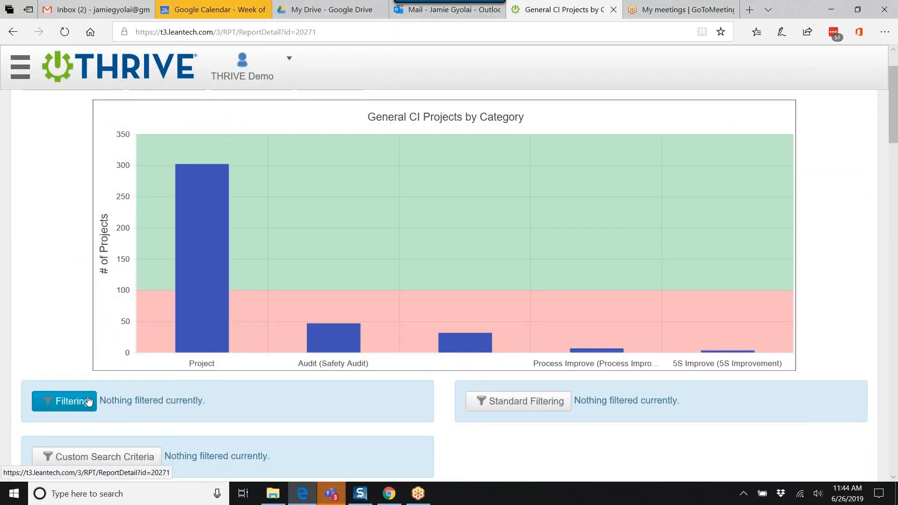
scroll(37, 219, up, 2)
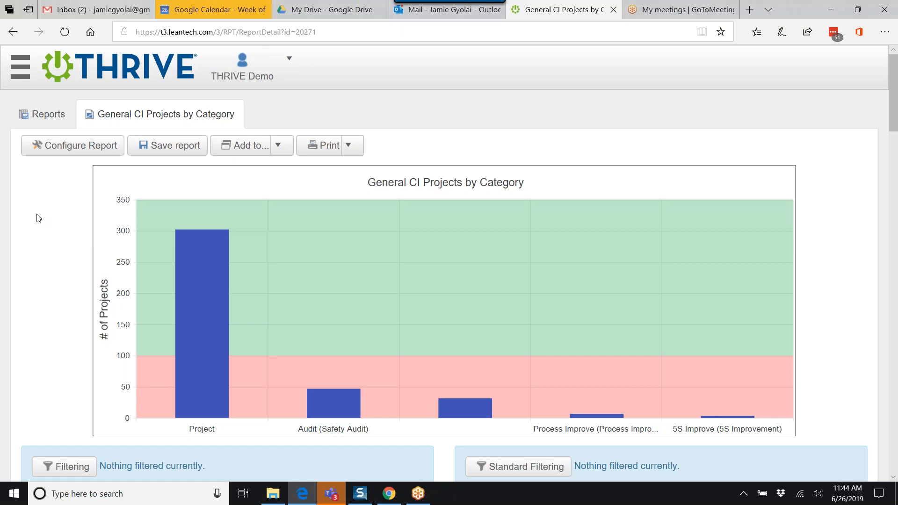
scroll(56, 397, down, 1)
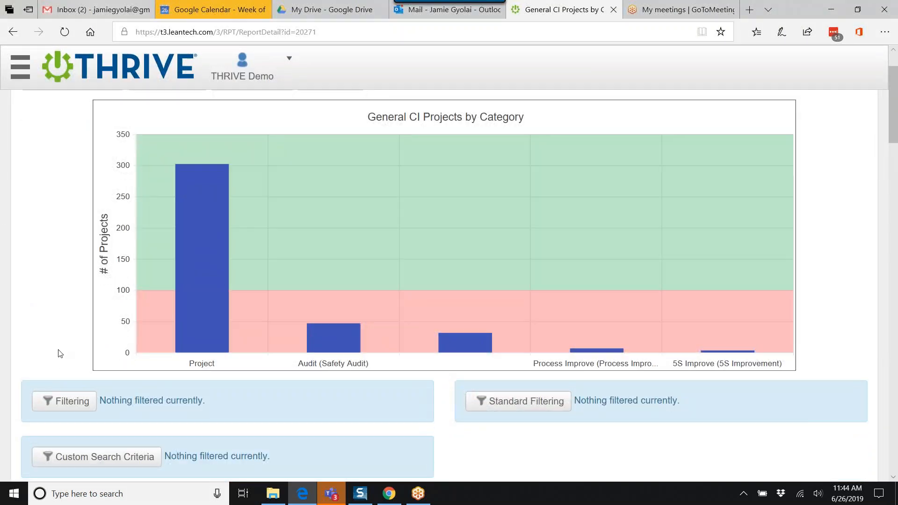
click(64, 402)
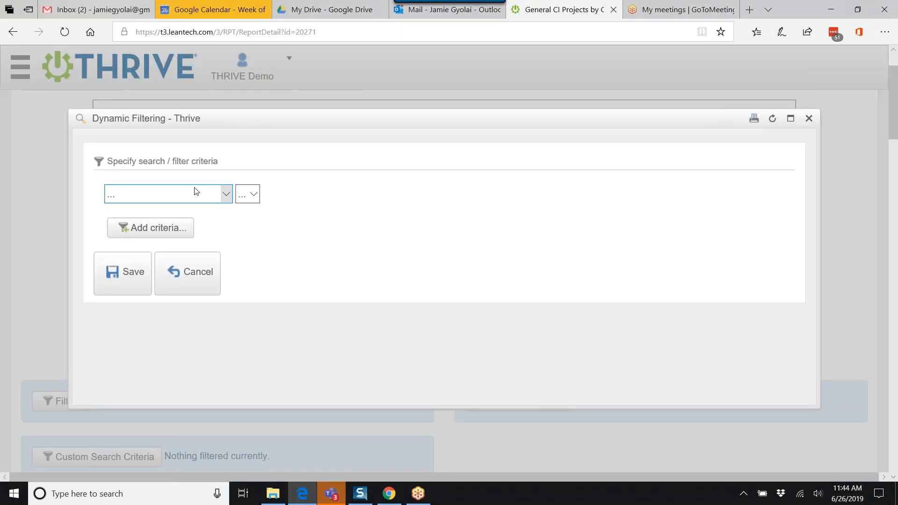
click(809, 119)
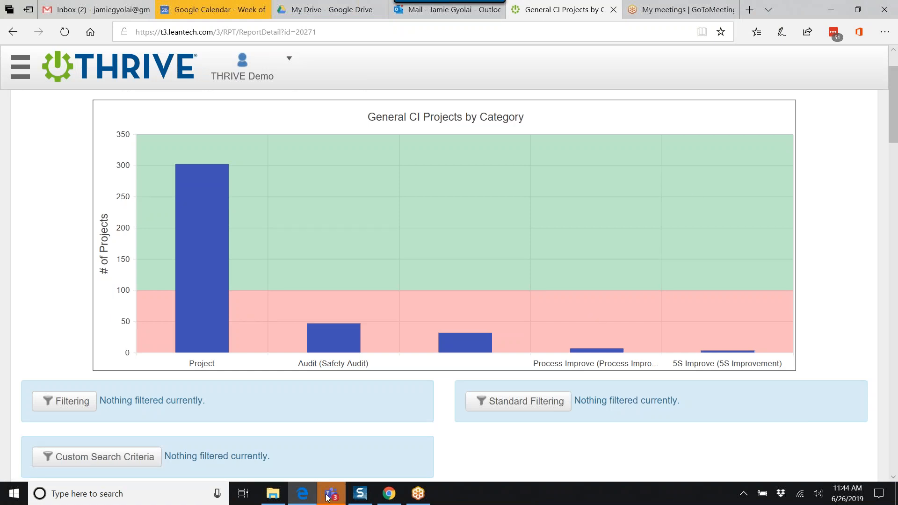
mouse_move(327, 497)
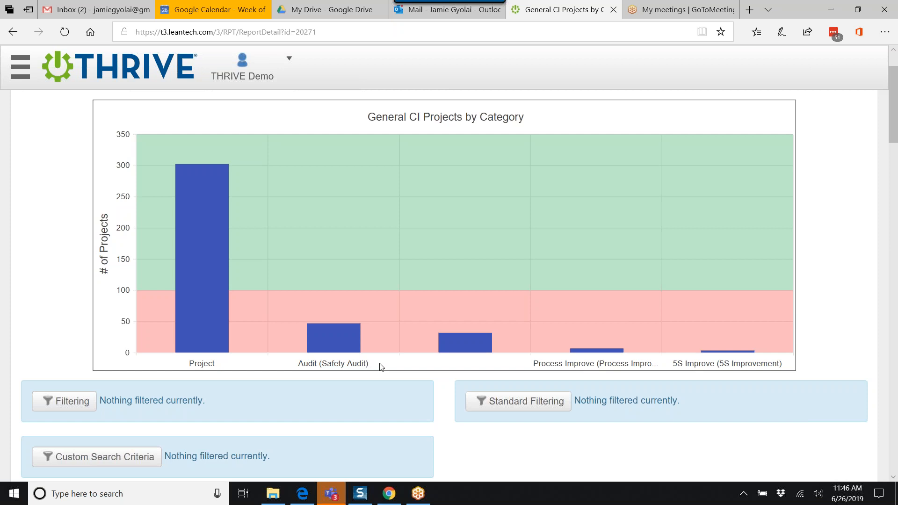
Step: Open the CI Project Assignments report from the Continuous Improvement > Projects subfolder of the folder below Inventory and look over its chart and table
scroll(382, 367, up, 2)
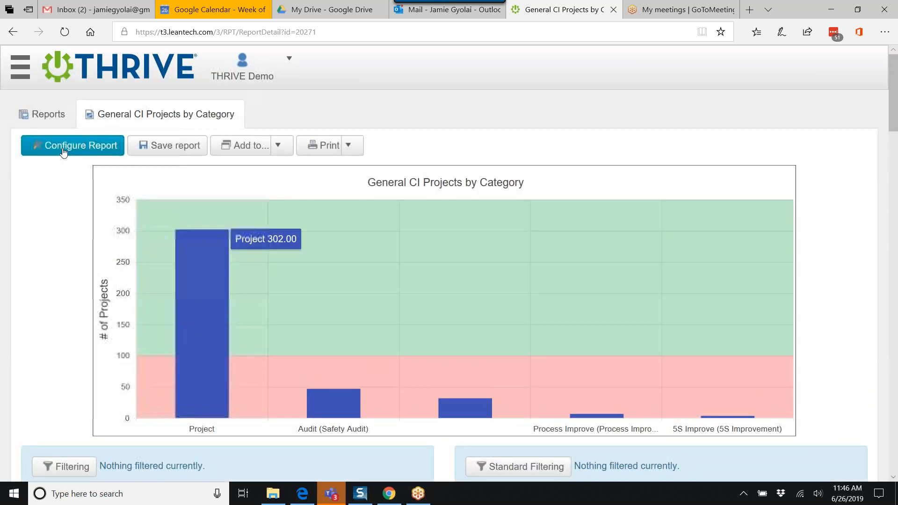
click(48, 115)
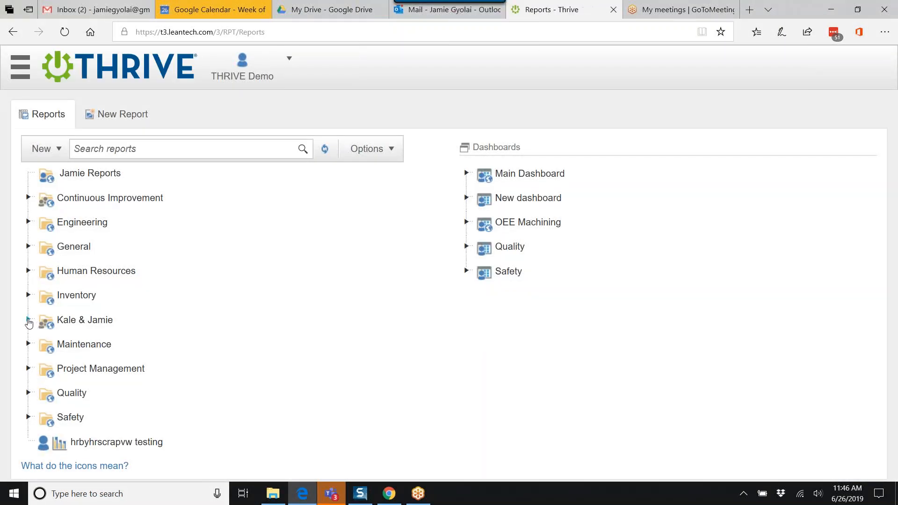
click(38, 322)
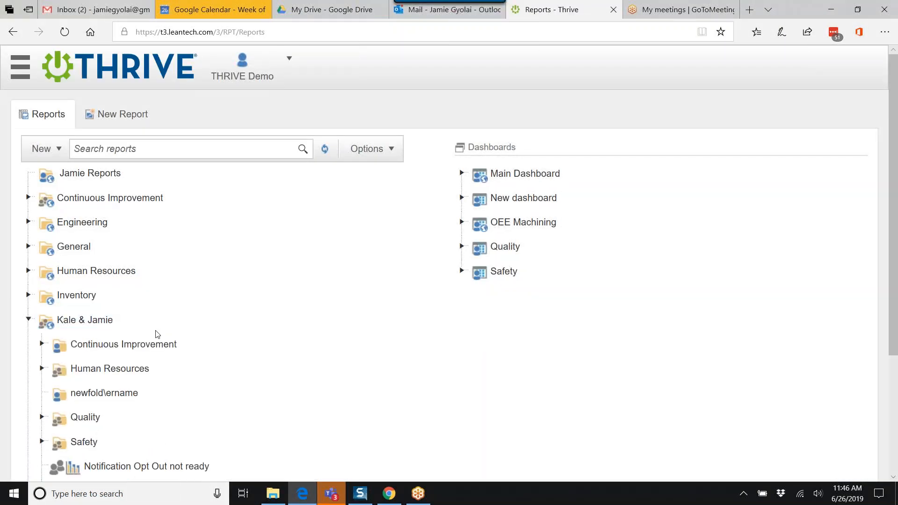
click(40, 347)
scroll(135, 344, down, 1)
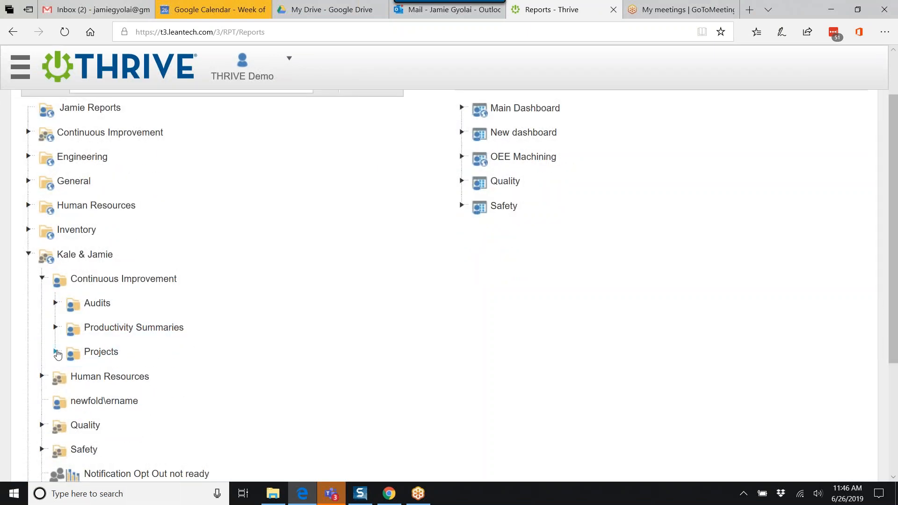
click(171, 355)
scroll(173, 346, down, 1)
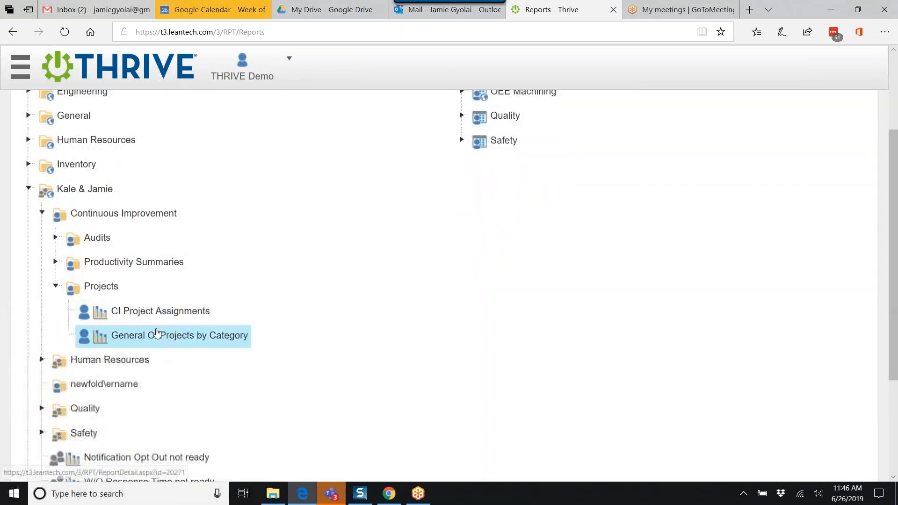
click(161, 316)
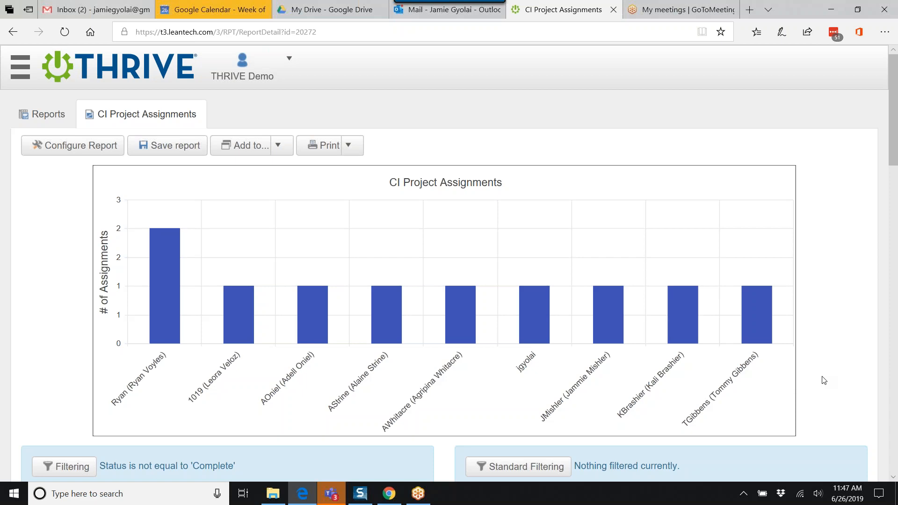
scroll(800, 346, down, 5)
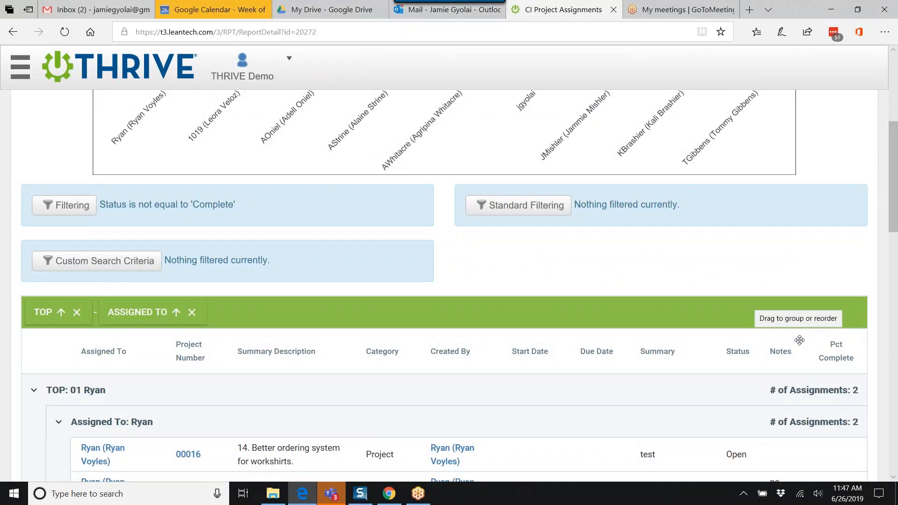
scroll(799, 340, up, 5)
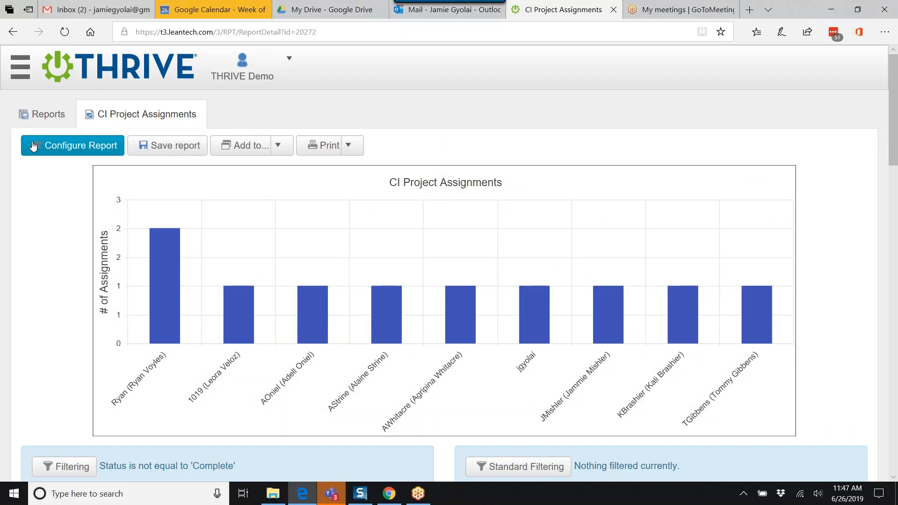
Step: Open the Employees by Manager report from the Human Resources > Employees folder and look over its chart, filters and grouped table
click(35, 115)
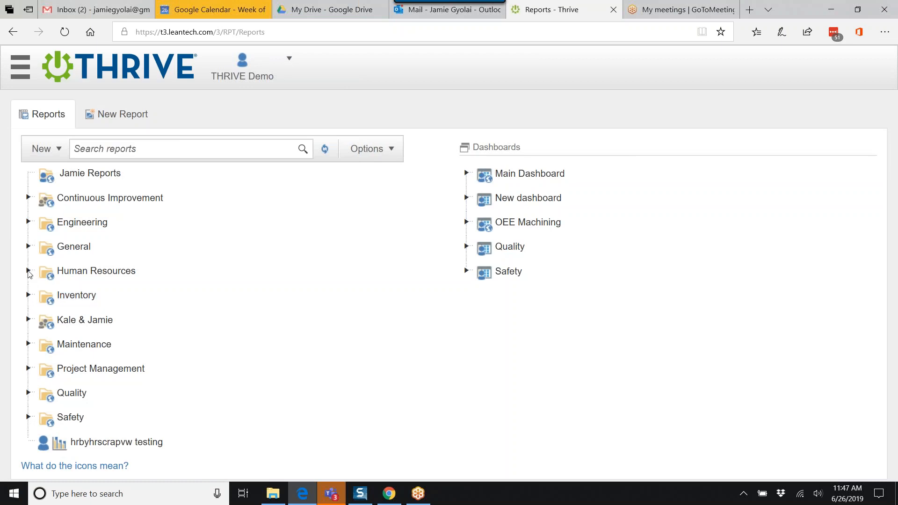
click(41, 282)
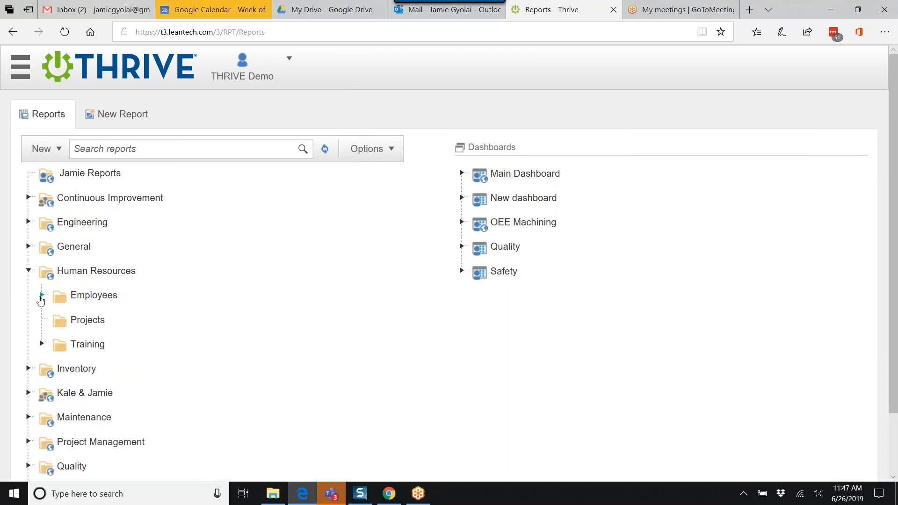
click(53, 304)
scroll(140, 347, down, 3)
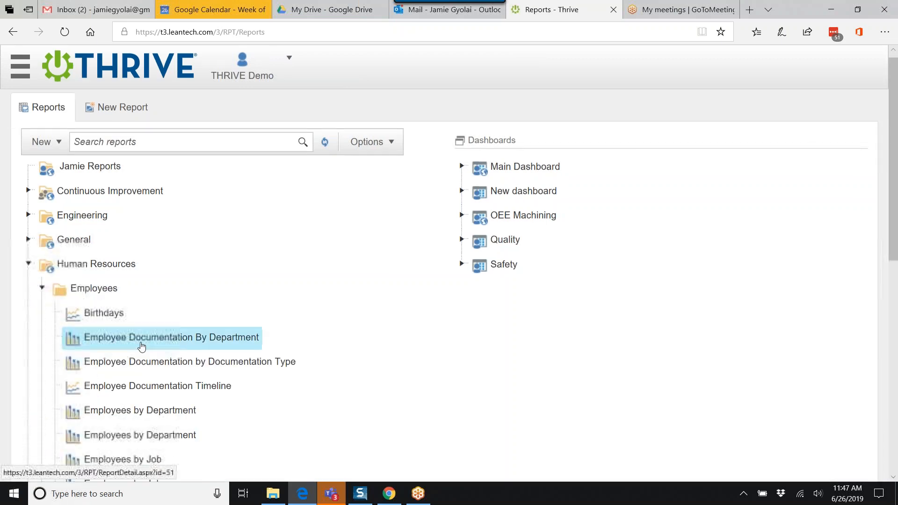
click(140, 391)
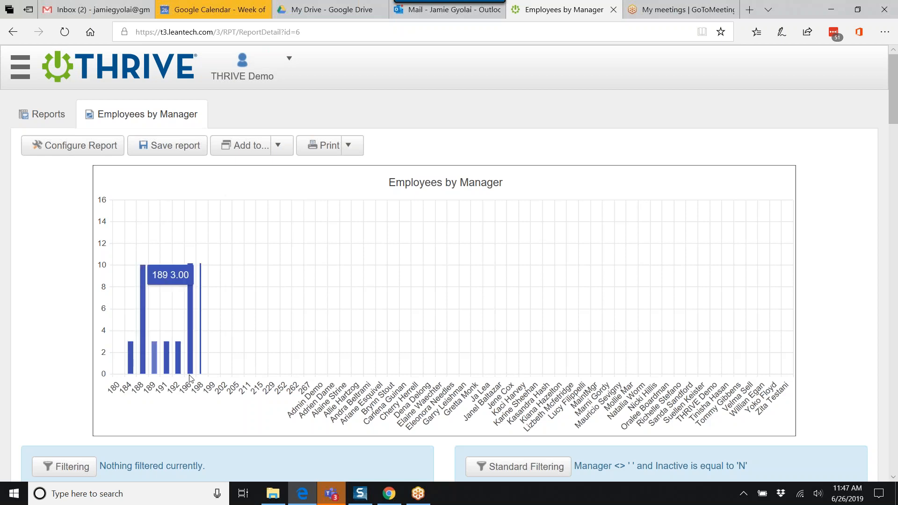
scroll(496, 416, down, 8)
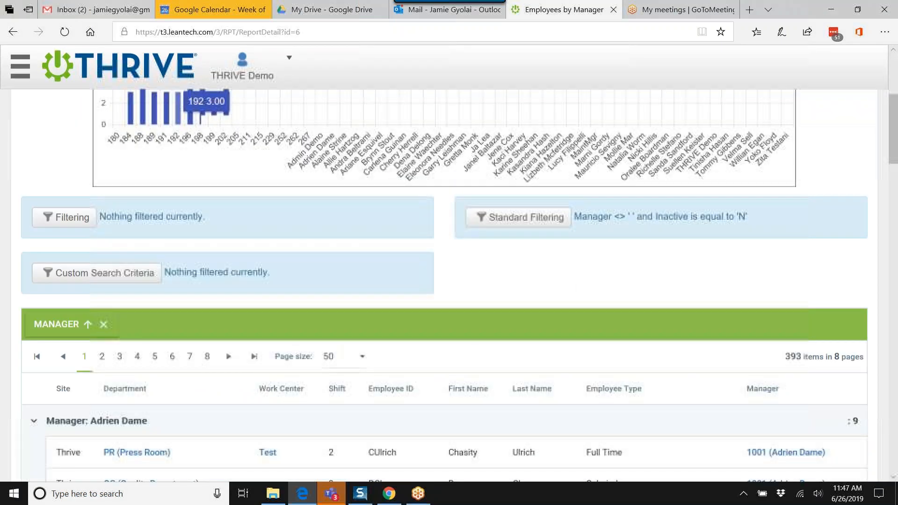
scroll(360, 405, down, 4)
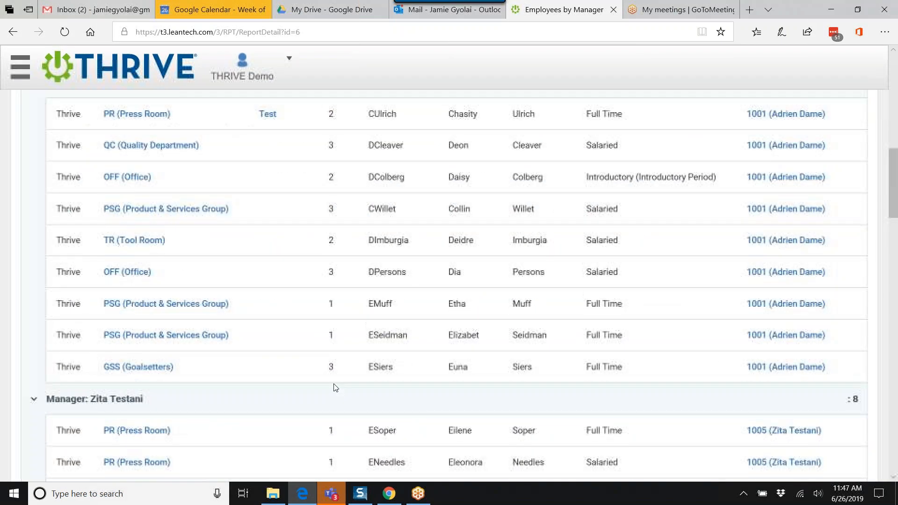
scroll(333, 385, up, 12)
Step: Go back to the report list, view the Employees by Work Center report from Human Resources > Employees, and return to the THRIVE home page
click(41, 113)
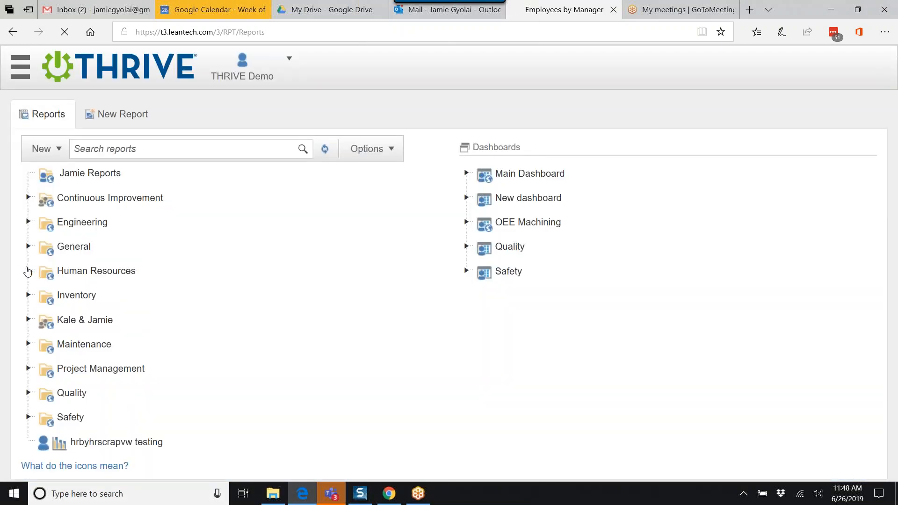
click(59, 277)
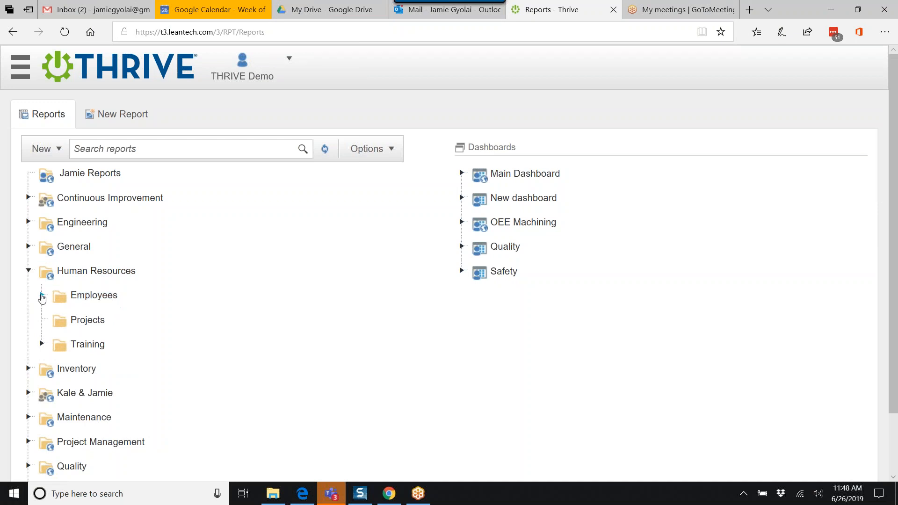
click(42, 296)
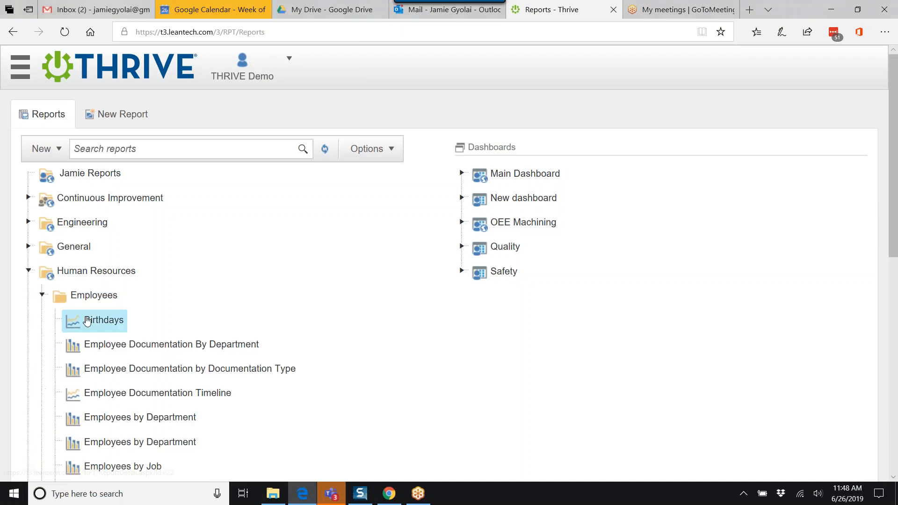
scroll(95, 346, down, 3)
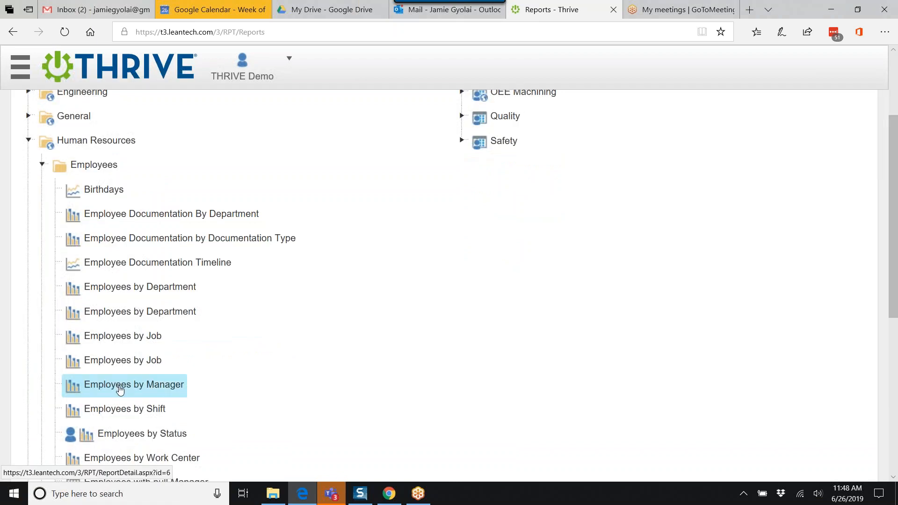
scroll(120, 387, down, 1)
scroll(137, 398, down, 1)
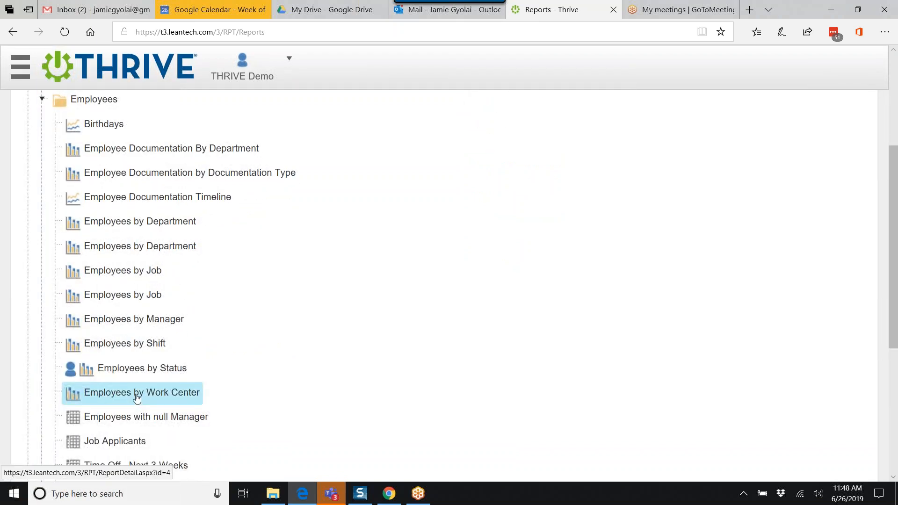
click(136, 396)
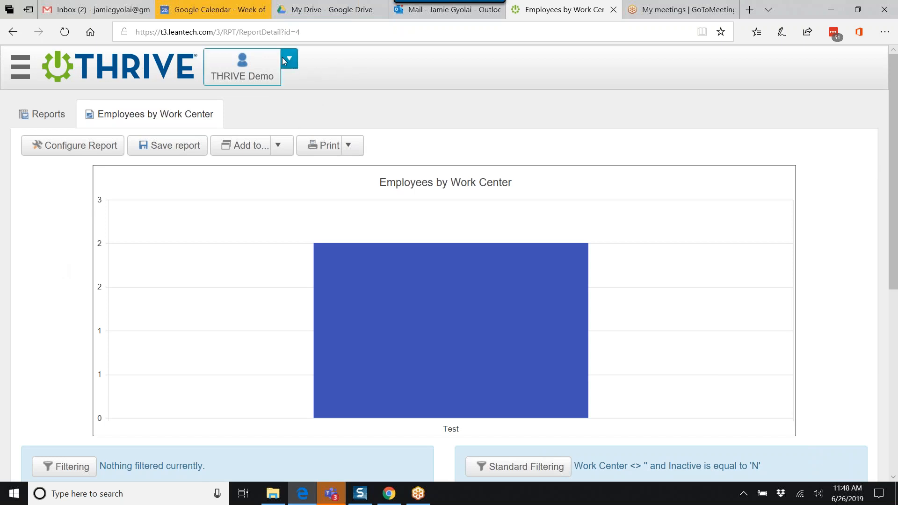
click(130, 81)
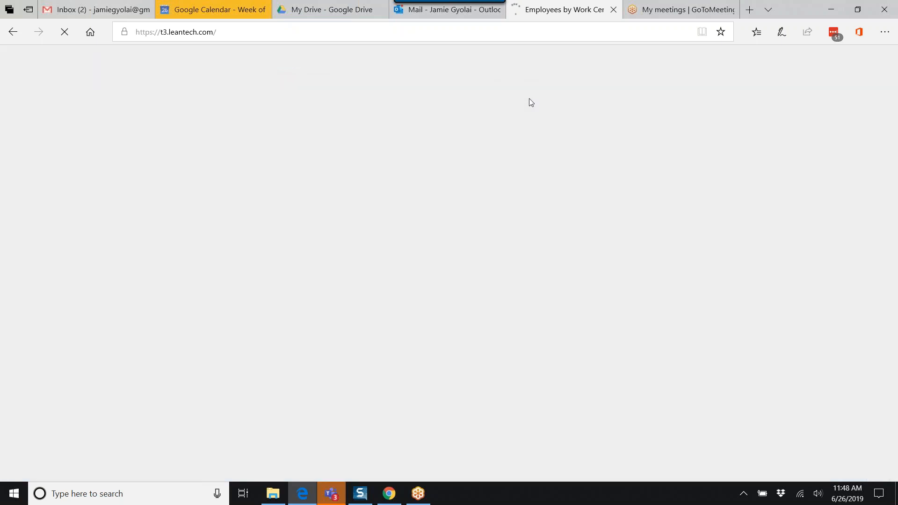